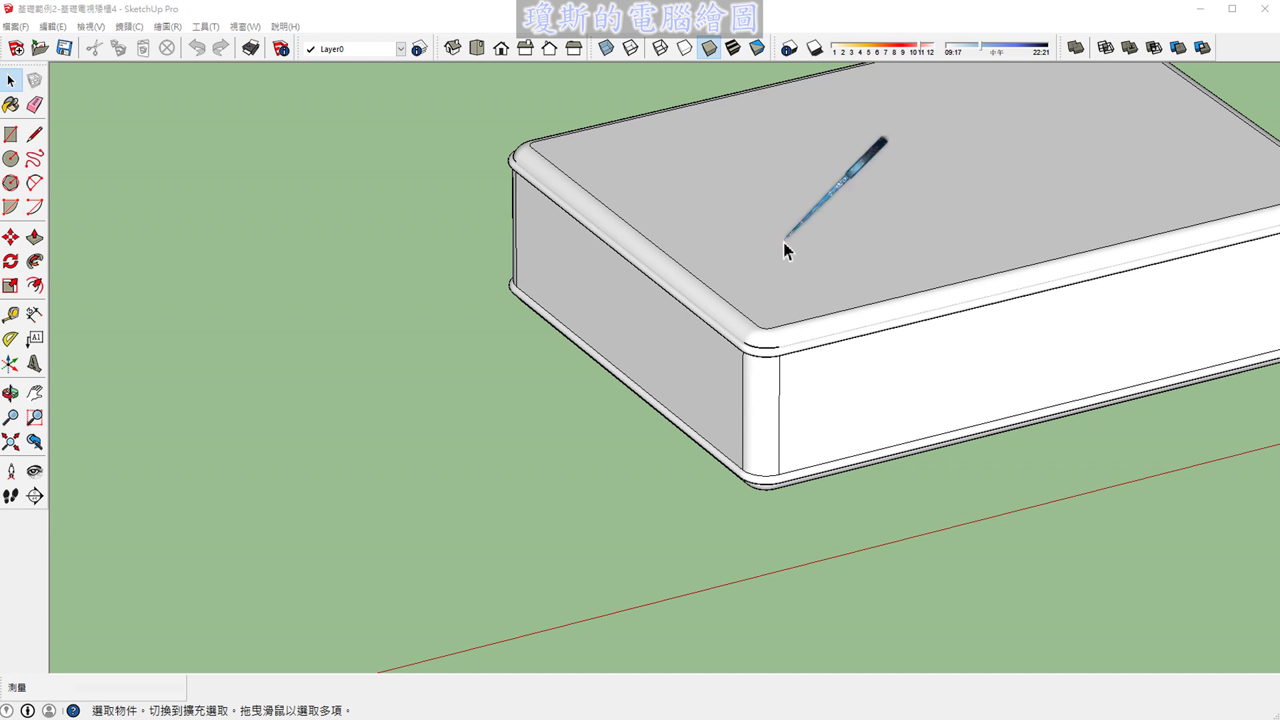
Sketch on-screen marks for the rounded box's top and bottom bands and a height line.
{"action": "scroll", "coordinate": [666, 263], "scroll_direction": "up", "scroll_amount": 3}
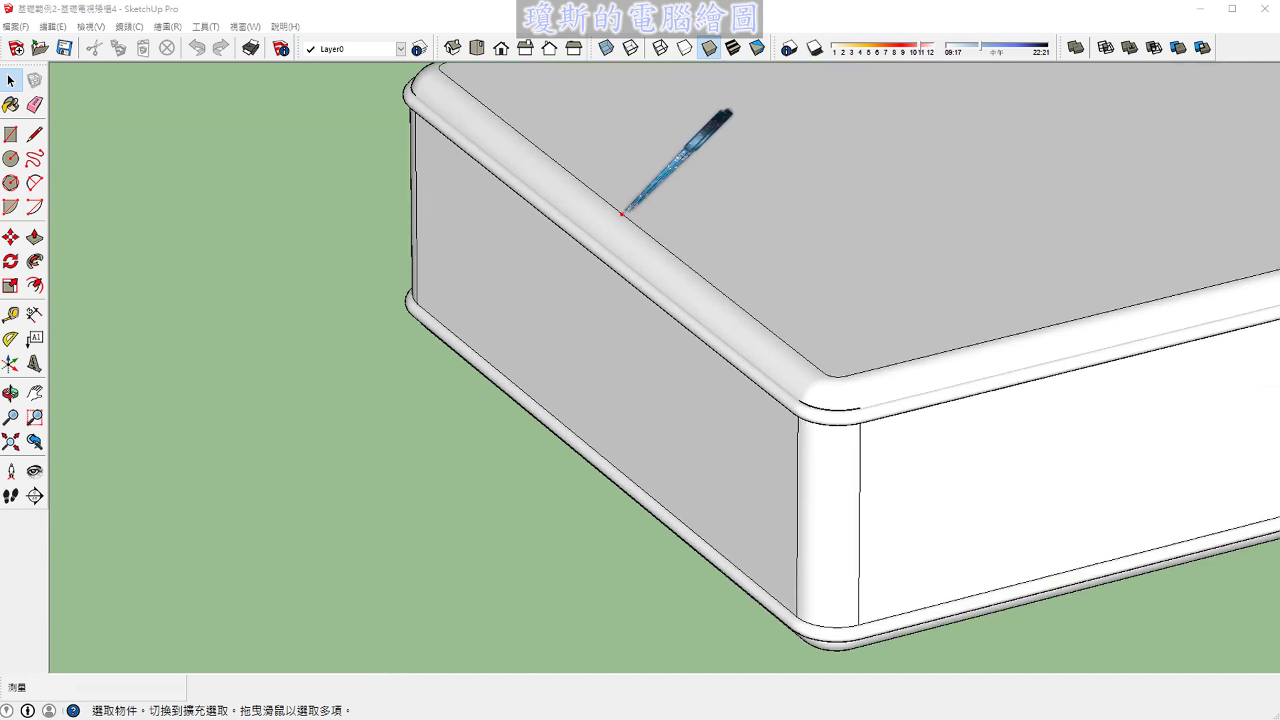
{"action": "left_click_drag", "start_coordinate": [621, 214], "coordinate": [320, 265]}
{"action": "left_click_drag", "start_coordinate": [610, 241], "coordinate": [365, 298]}
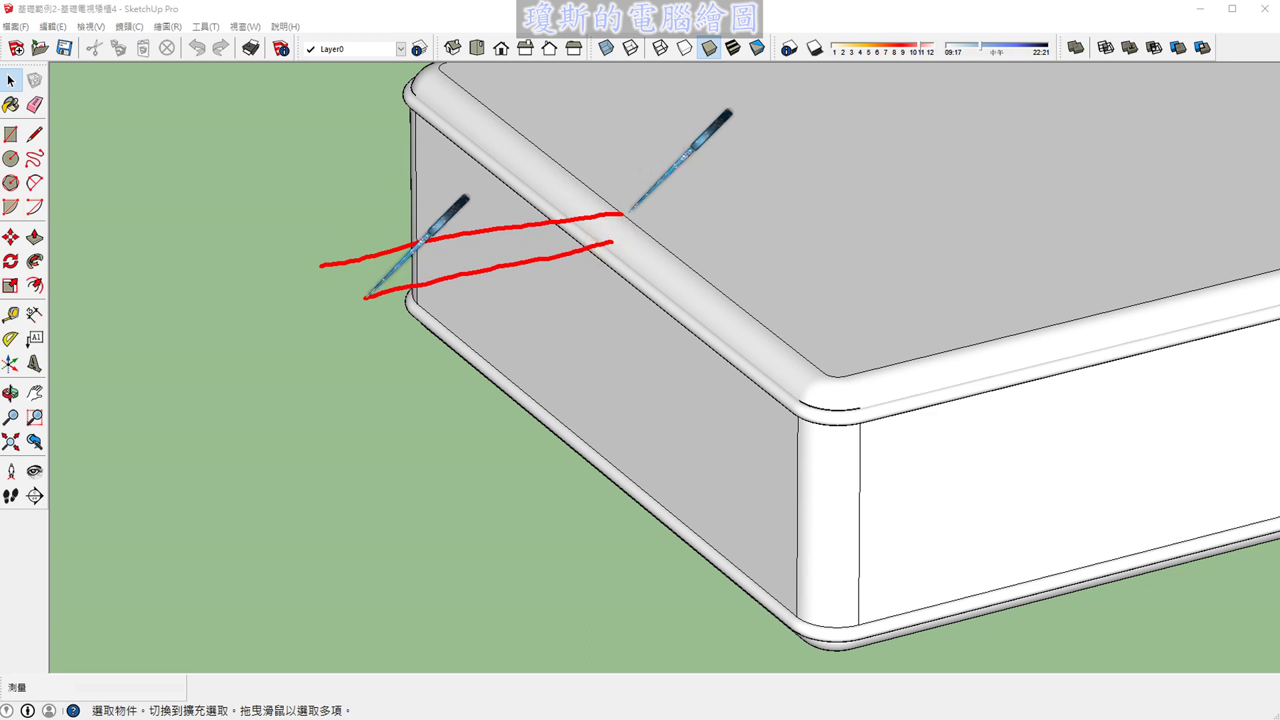
{"action": "left_click_drag", "start_coordinate": [545, 407], "coordinate": [371, 433]}
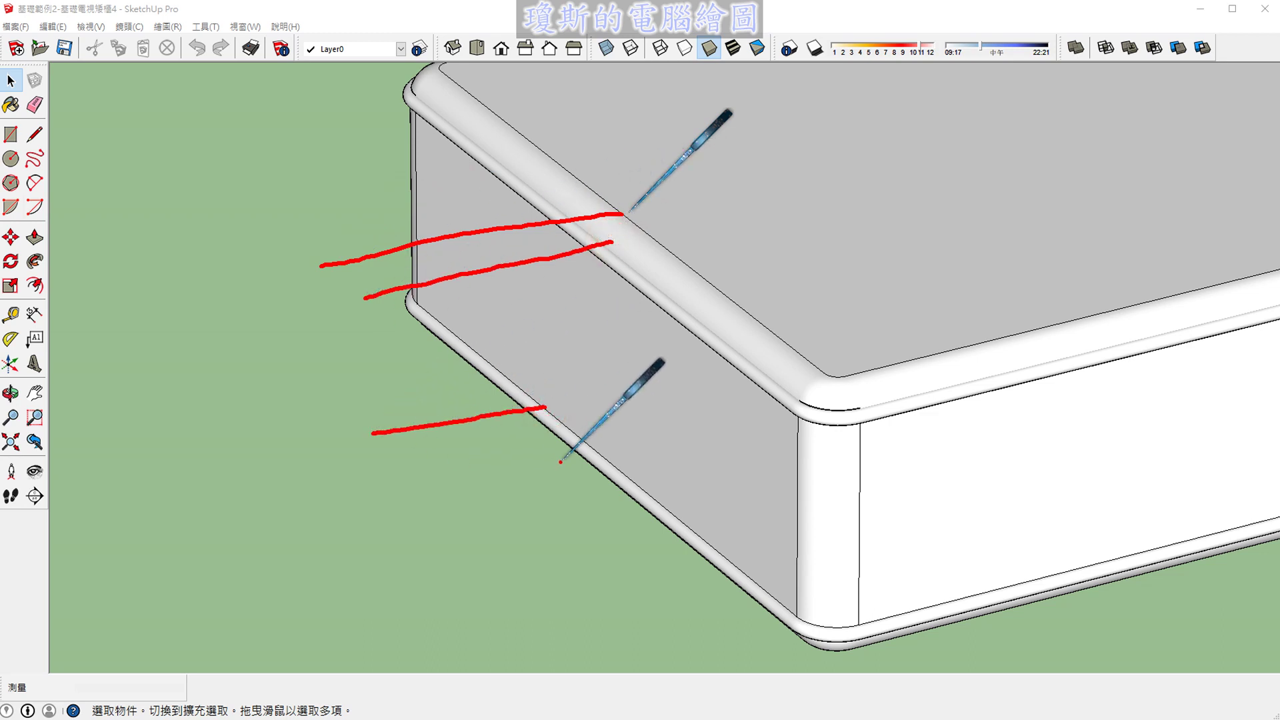
{"action": "left_click_drag", "start_coordinate": [571, 451], "coordinate": [390, 479]}
{"action": "left_click_drag", "start_coordinate": [428, 207], "coordinate": [429, 506]}
{"action": "left_click_drag", "start_coordinate": [413, 460], "coordinate": [442, 487]}
{"action": "left_click_drag", "start_coordinate": [422, 414], "coordinate": [456, 440]}
{"action": "left_click_drag", "start_coordinate": [419, 275], "coordinate": [461, 296]}
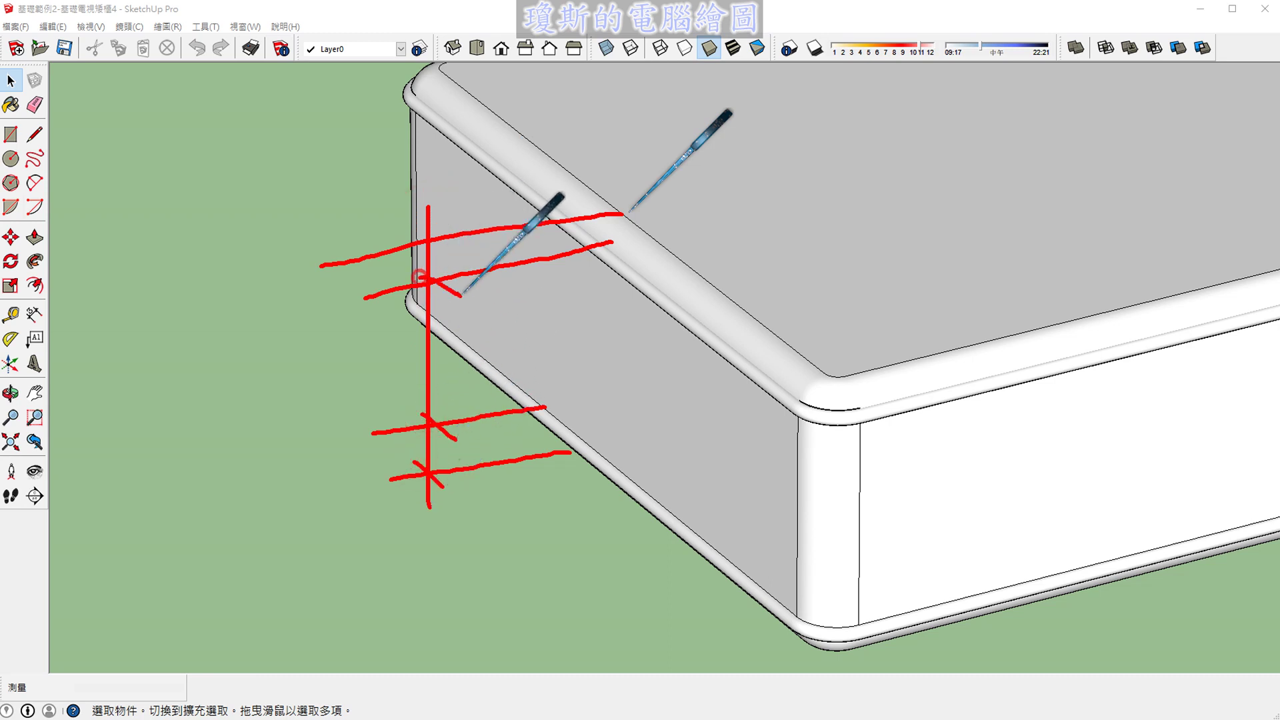
{"action": "left_click_drag", "start_coordinate": [427, 231], "coordinate": [456, 262]}
Label the rounded box's heights as 2 + 16 + 2, totalling 20.
{"action": "left_click_drag", "start_coordinate": [244, 277], "coordinate": [289, 309]}
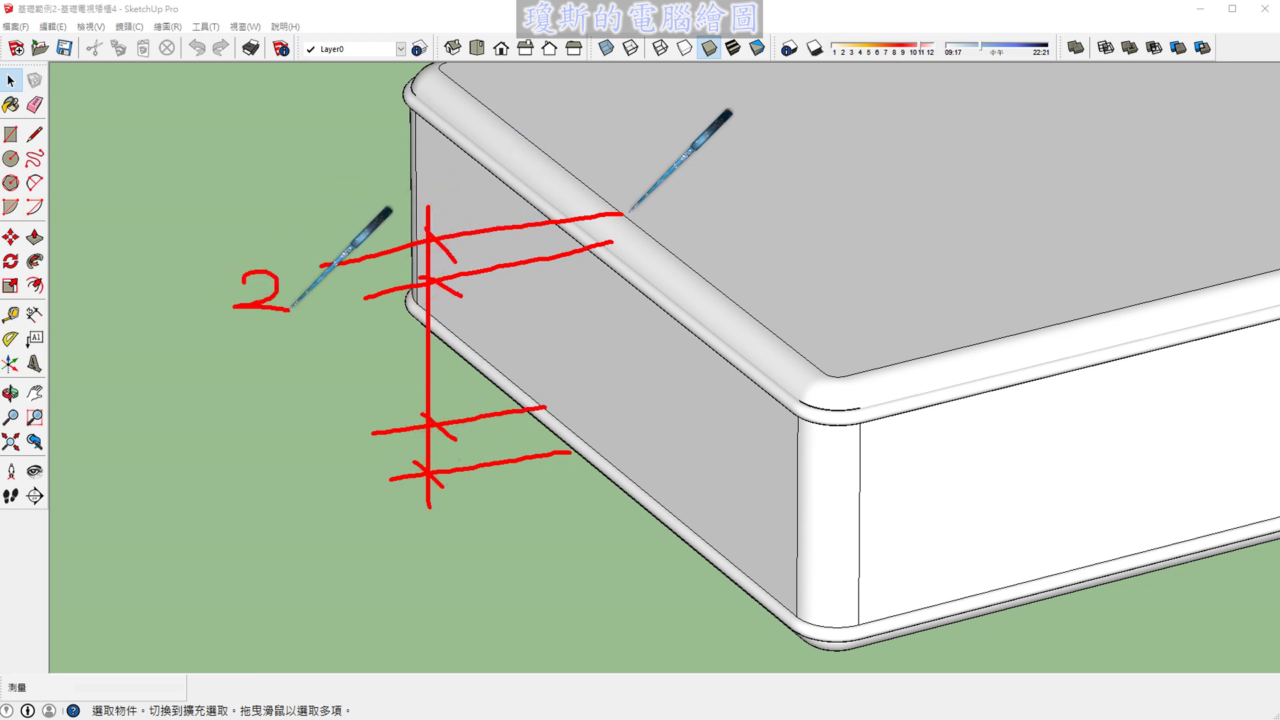
{"action": "left_click_drag", "start_coordinate": [284, 353], "coordinate": [284, 417]}
{"action": "left_click_drag", "start_coordinate": [315, 334], "coordinate": [308, 394]}
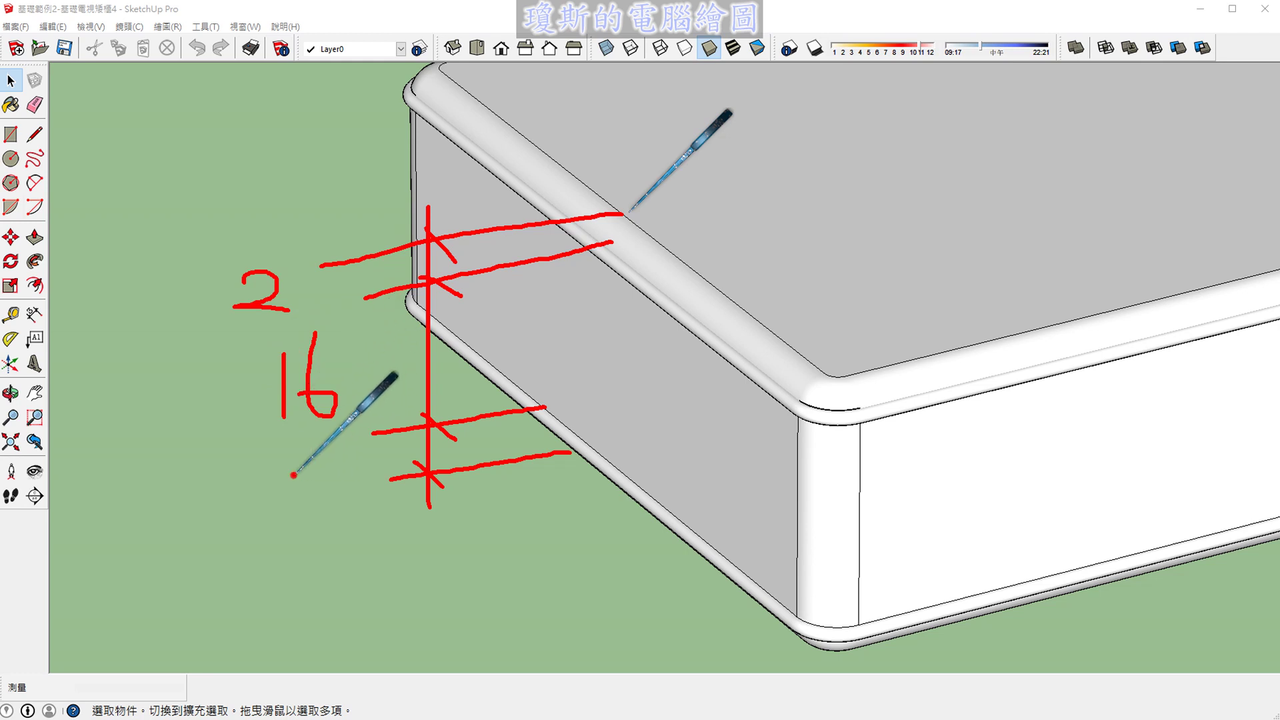
{"action": "mouse_move", "coordinate": [294, 472]}
{"action": "left_mouse_down"}
{"action": "mouse_move", "coordinate": [303, 496]}
{"action": "mouse_move", "coordinate": [328, 504]}
{"action": "left_mouse_up"}
{"action": "left_click_drag", "start_coordinate": [212, 290], "coordinate": [202, 515]}
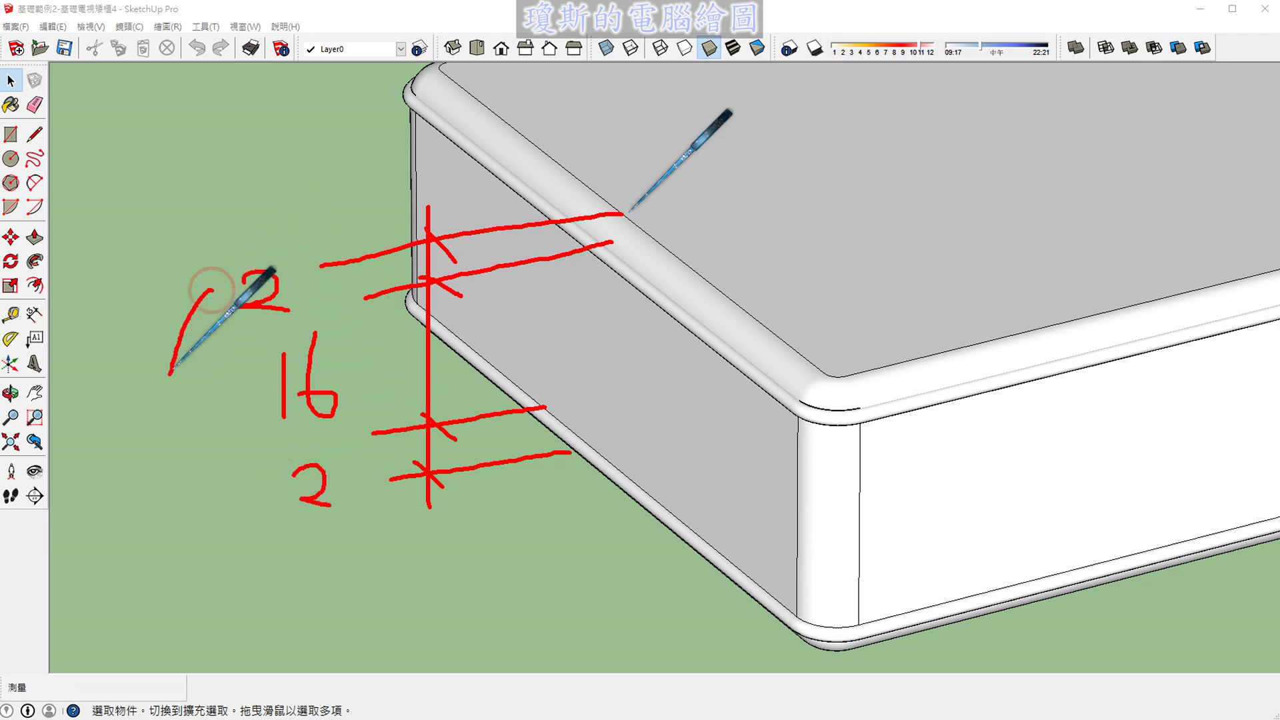
{"action": "mouse_move", "coordinate": [63, 408]}
{"action": "left_mouse_down"}
{"action": "mouse_move", "coordinate": [104, 445]}
{"action": "mouse_move", "coordinate": [130, 421]}
{"action": "mouse_move", "coordinate": [110, 408]}
{"action": "left_mouse_up"}
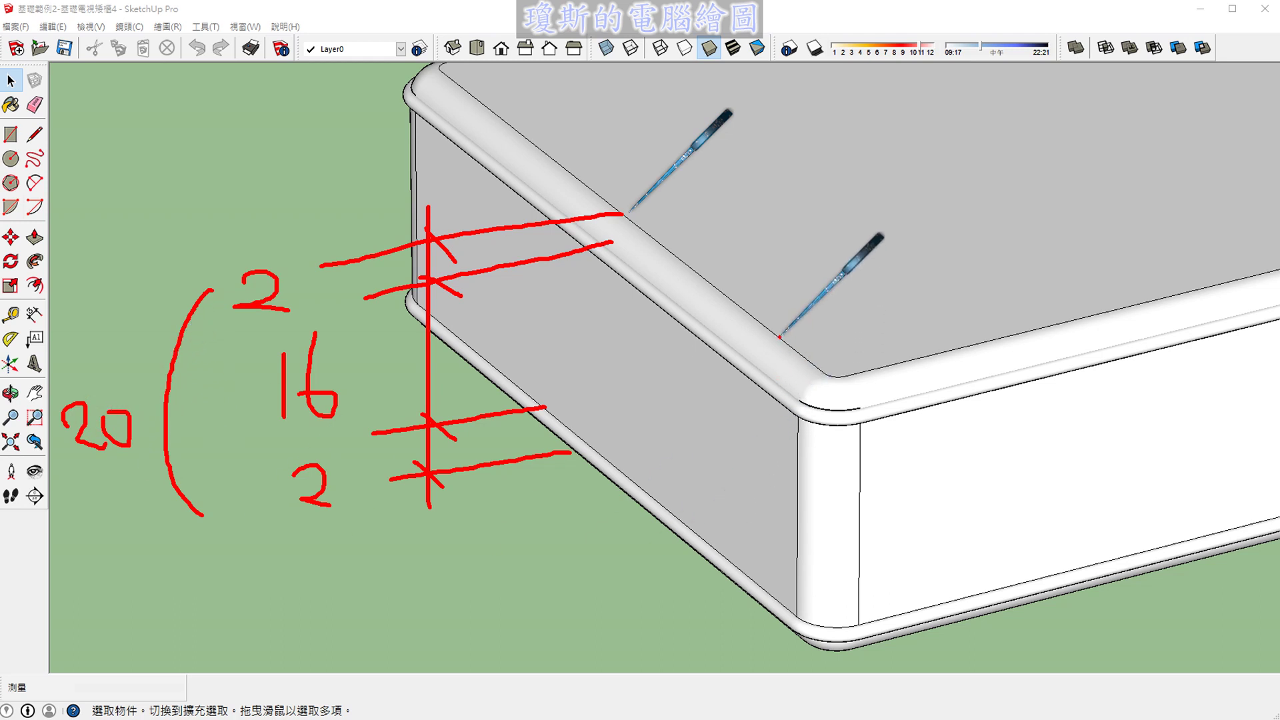
Annotate the box's full height as 20, then clear the annotations.
{"action": "left_click_drag", "start_coordinate": [780, 338], "coordinate": [679, 362]}
{"action": "left_click_drag", "start_coordinate": [787, 637], "coordinate": [688, 647]}
{"action": "left_click_drag", "start_coordinate": [733, 310], "coordinate": [724, 658]}
{"action": "left_click_drag", "start_coordinate": [703, 611], "coordinate": [745, 652]}
{"action": "left_click_drag", "start_coordinate": [697, 348], "coordinate": [751, 374]}
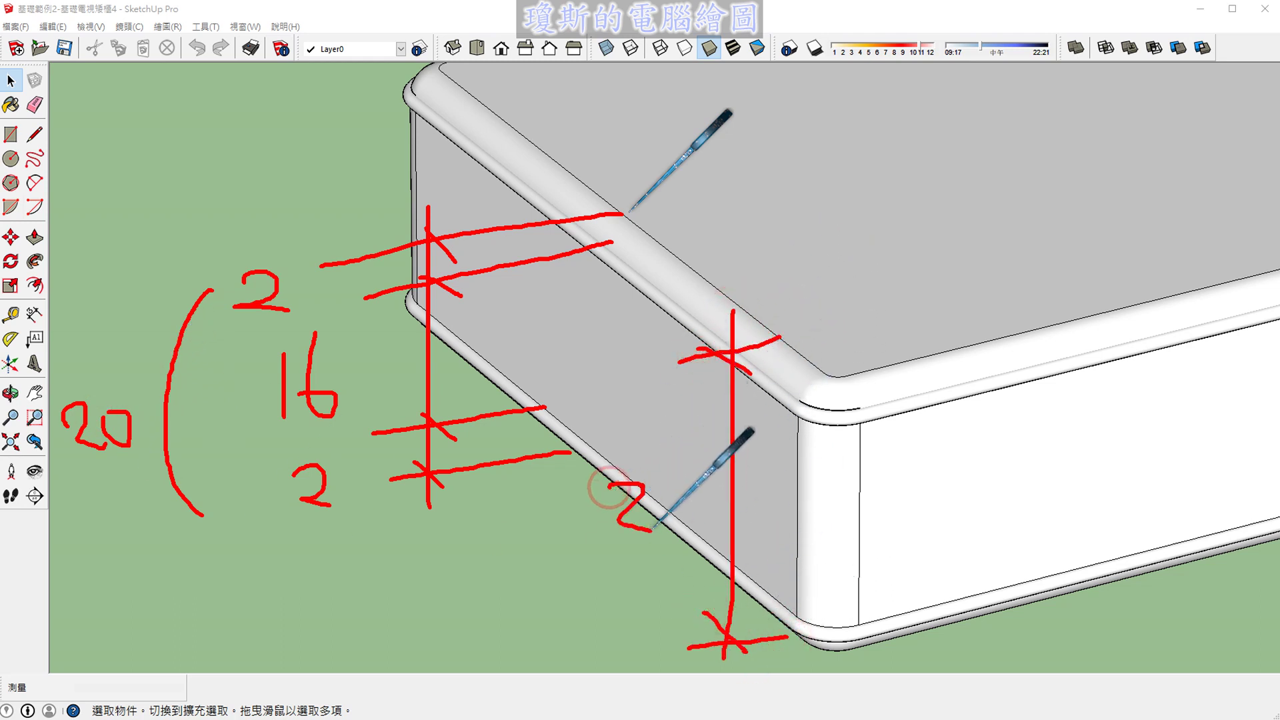
{"action": "left_click_drag", "start_coordinate": [610, 487], "coordinate": [651, 530]}
{"action": "left_click_drag", "start_coordinate": [667, 488], "coordinate": [659, 490]}
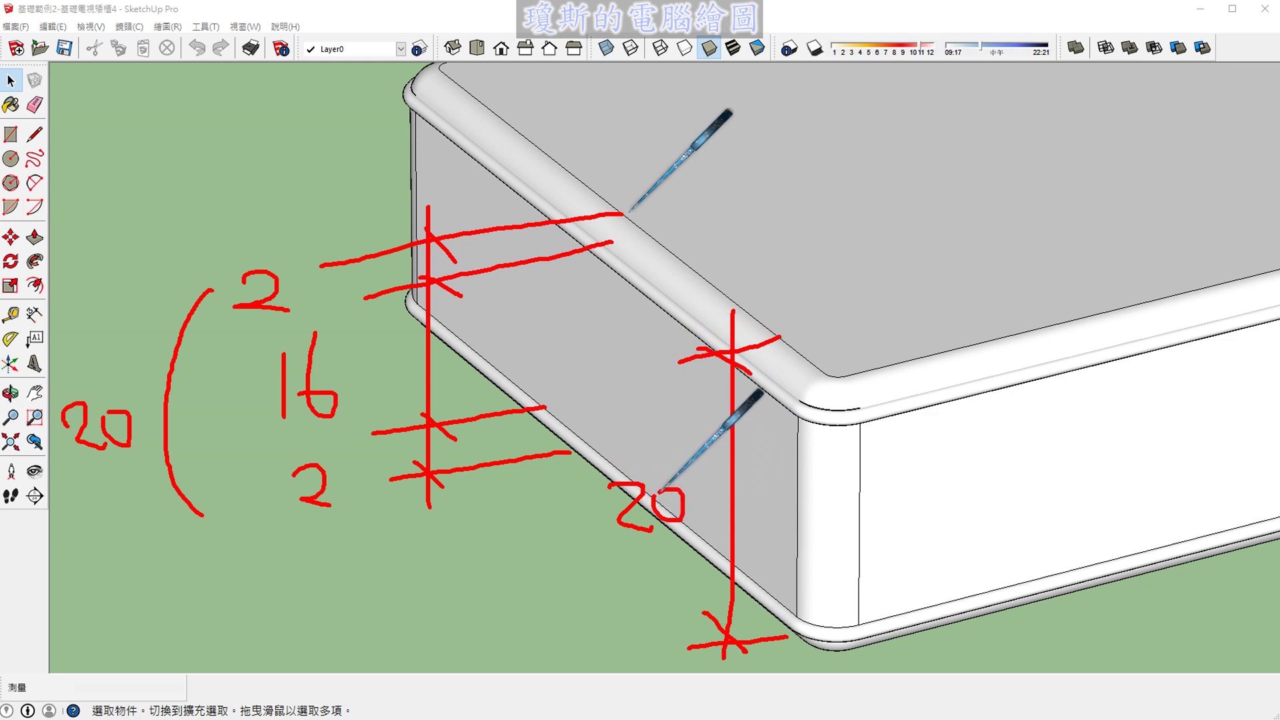
{"action": "key", "text": "Escape"}
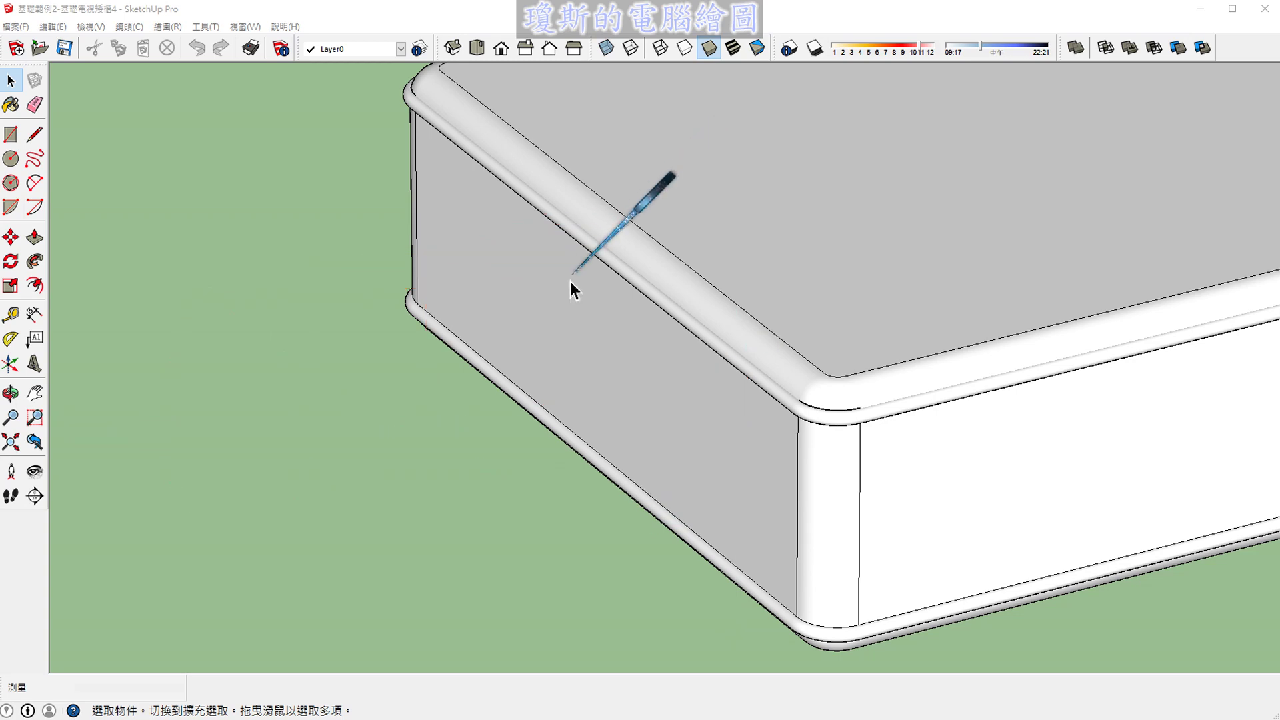
Annotate the box's front and top (上) faces with an arrow, then clear the annotations.
{"action": "scroll", "coordinate": [427, 423], "scroll_direction": "down", "scroll_amount": 5}
{"action": "scroll", "coordinate": [555, 399], "scroll_direction": "up", "scroll_amount": 3}
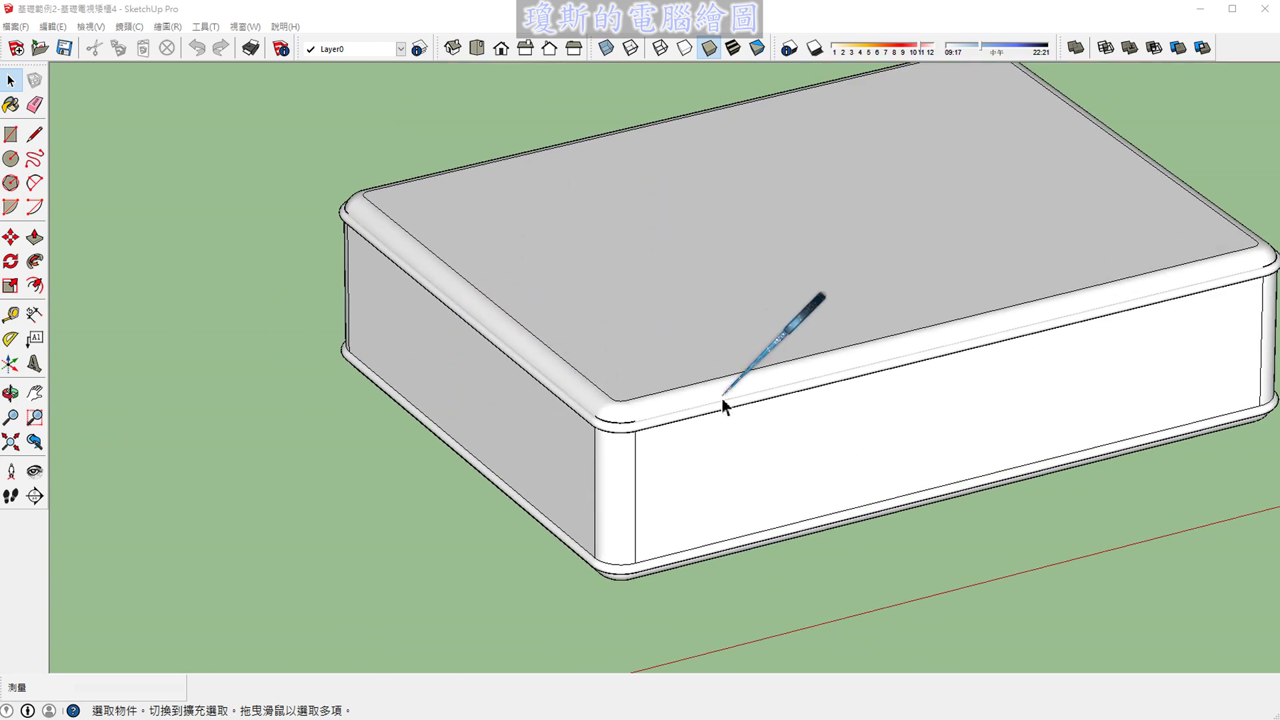
{"action": "mouse_move", "coordinate": [738, 441]}
{"action": "left_mouse_down"}
{"action": "mouse_move", "coordinate": [814, 427]}
{"action": "mouse_move", "coordinate": [780, 527]}
{"action": "mouse_move", "coordinate": [826, 470]}
{"action": "left_mouse_up"}
{"action": "mouse_move", "coordinate": [743, 248]}
{"action": "left_mouse_down"}
{"action": "mouse_move", "coordinate": [756, 318]}
{"action": "mouse_move", "coordinate": [795, 276]}
{"action": "left_mouse_up"}
{"action": "left_click_drag", "start_coordinate": [711, 328], "coordinate": [793, 308]}
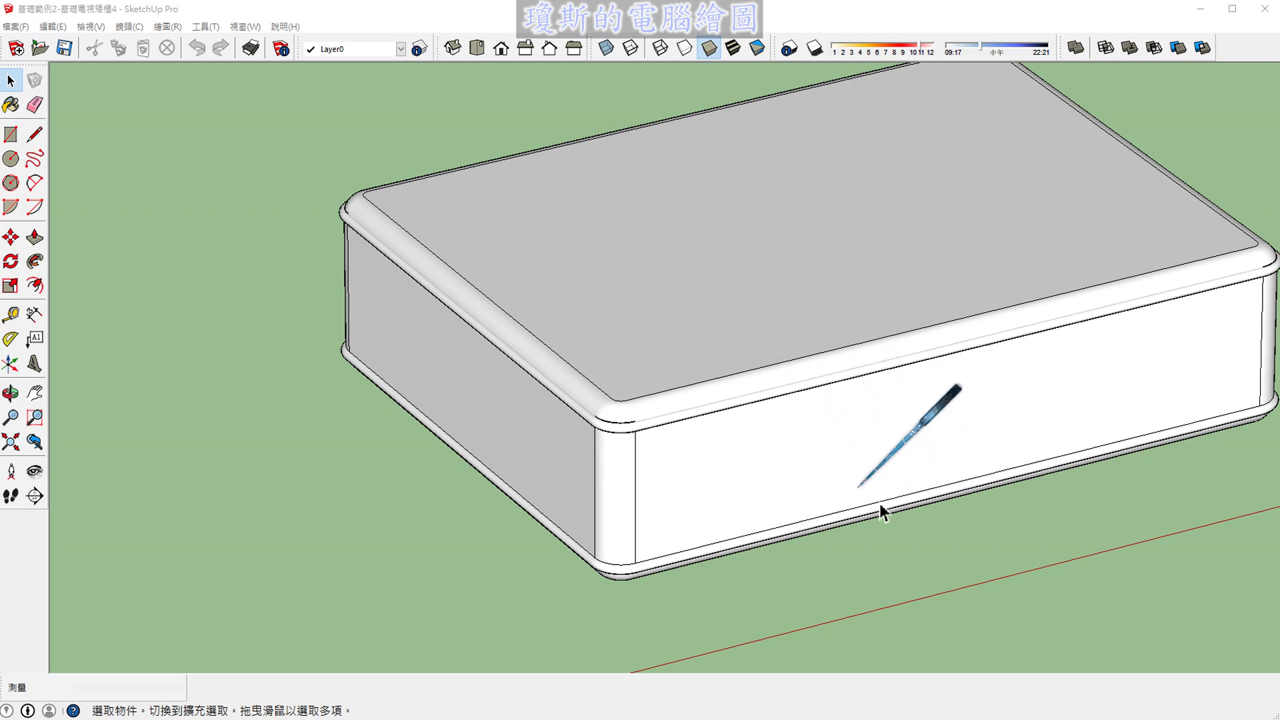
{"action": "left_click_drag", "start_coordinate": [1080, 609], "coordinate": [968, 520]}
{"action": "mouse_move", "coordinate": [971, 571]}
{"action": "left_mouse_down"}
{"action": "mouse_move", "coordinate": [964, 517]}
{"action": "mouse_move", "coordinate": [1021, 517]}
{"action": "left_mouse_up"}
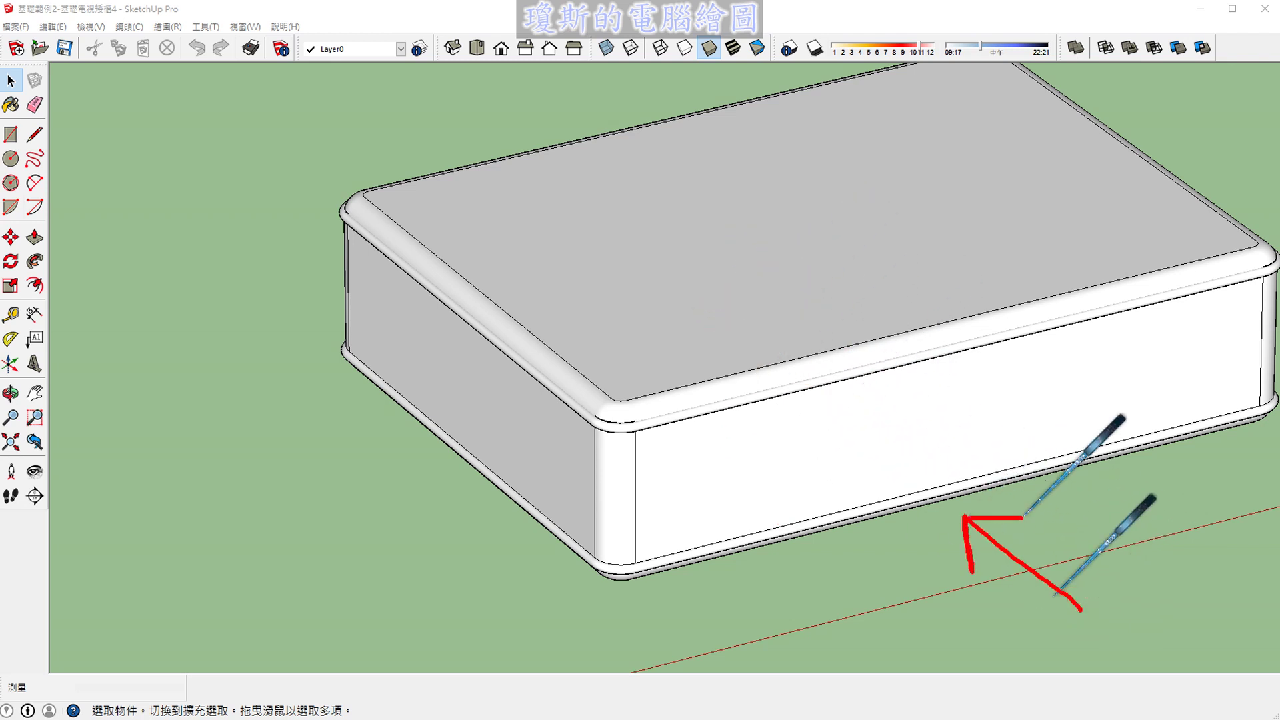
{"action": "key", "text": "Escape"}
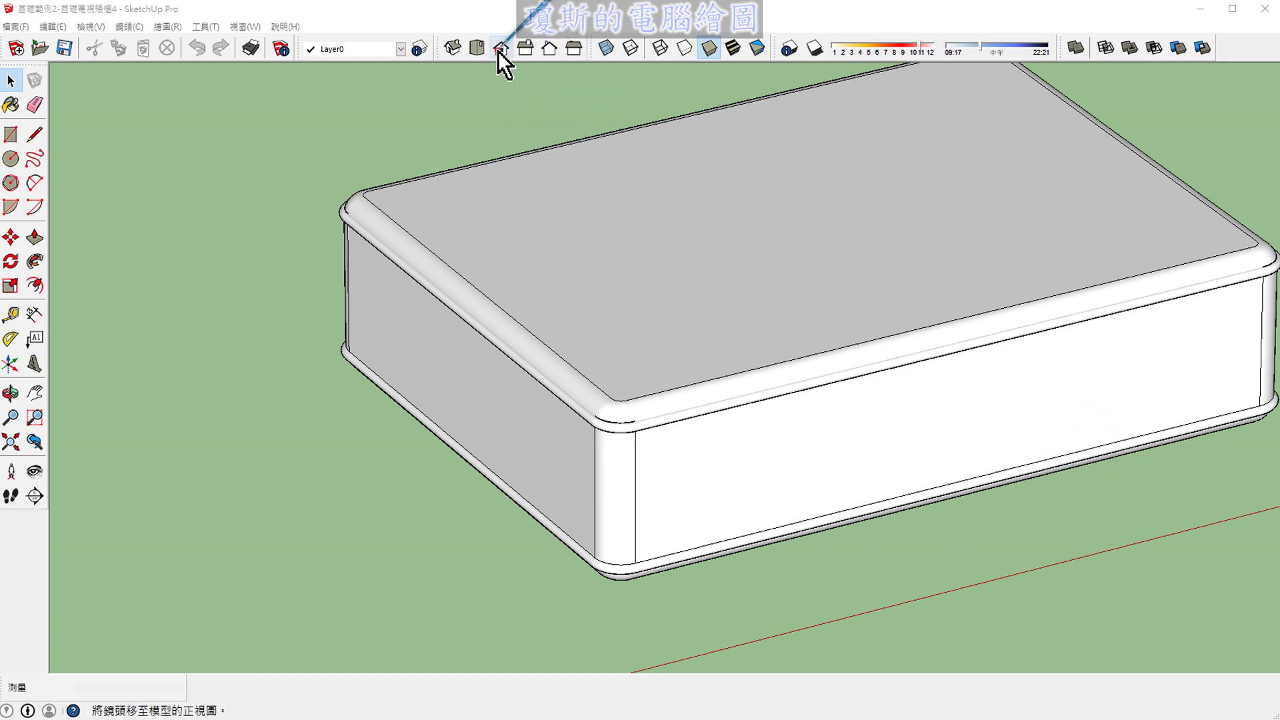
Show the box from the Front view in parallel projection and window-select the whole box.
{"action": "left_click", "coordinate": [500, 49]}
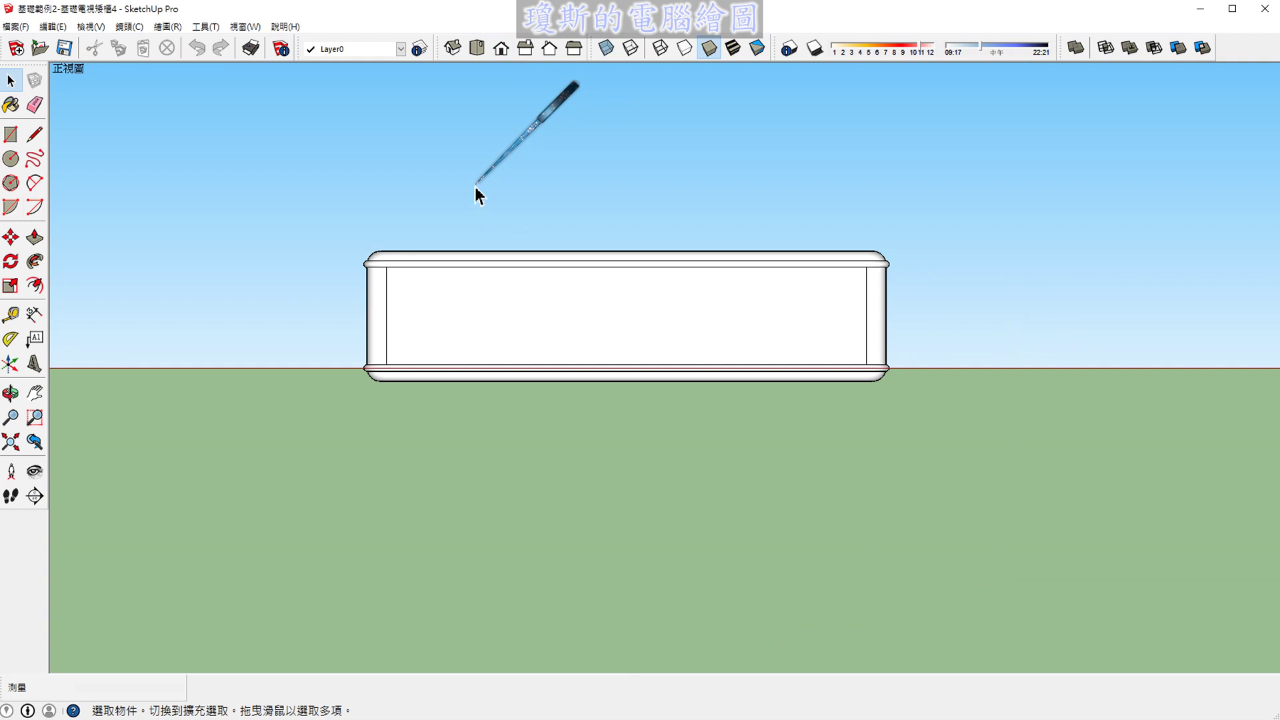
{"action": "mouse_move", "coordinate": [469, 195]}
{"action": "middle_mouse_down", "text": "shift"}
{"action": "mouse_move", "coordinate": [572, 271]}
{"action": "mouse_move", "coordinate": [488, 191]}
{"action": "mouse_move", "coordinate": [525, 258]}
{"action": "middle_mouse_up", "text": "shift"}
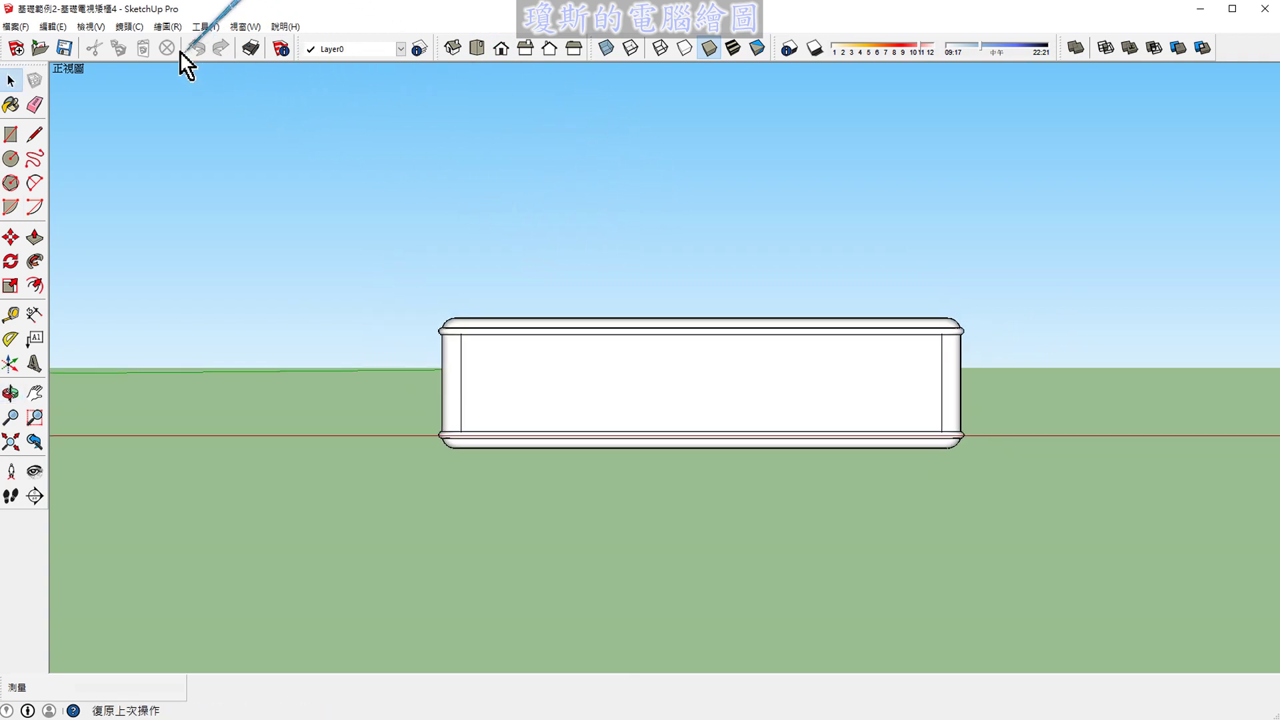
{"action": "left_click", "coordinate": [135, 30]}
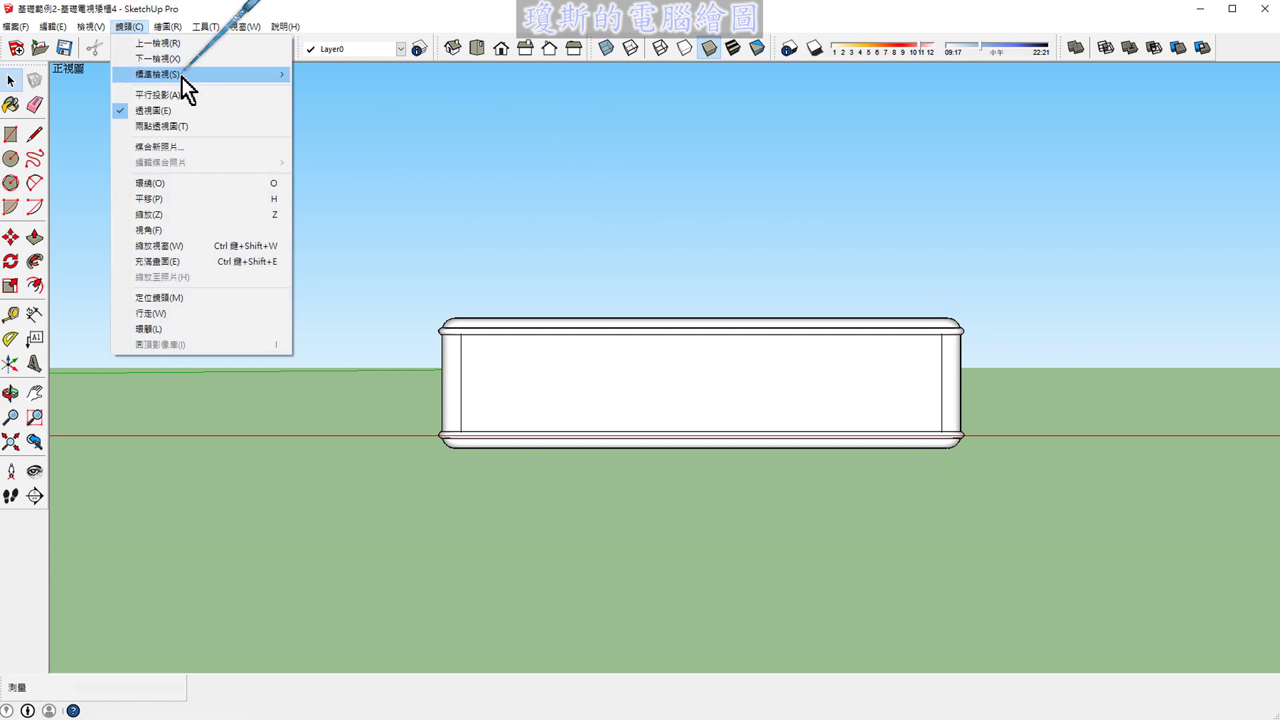
{"action": "left_click", "coordinate": [197, 95]}
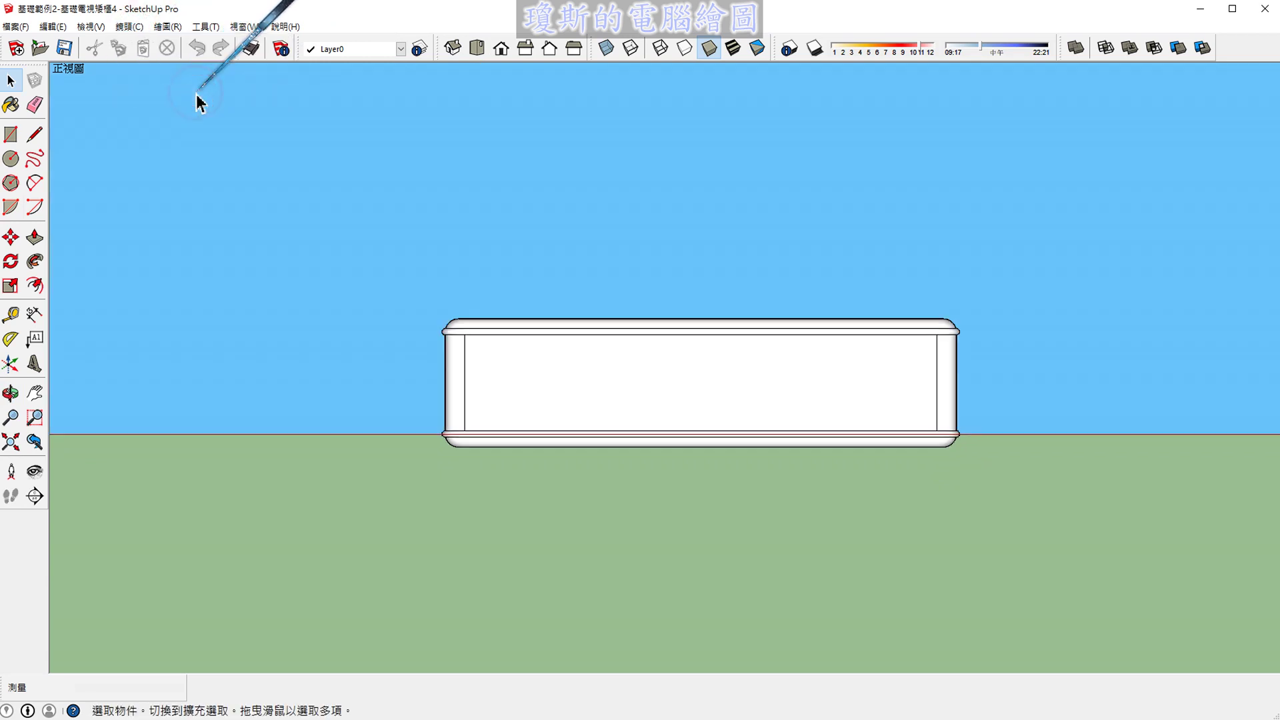
{"action": "mouse_move", "coordinate": [428, 229]}
{"action": "middle_mouse_down", "text": "shift"}
{"action": "mouse_move", "coordinate": [645, 390]}
{"action": "mouse_move", "coordinate": [560, 200]}
{"action": "mouse_move", "coordinate": [360, 292]}
{"action": "mouse_move", "coordinate": [440, 327]}
{"action": "middle_mouse_up", "text": "shift"}
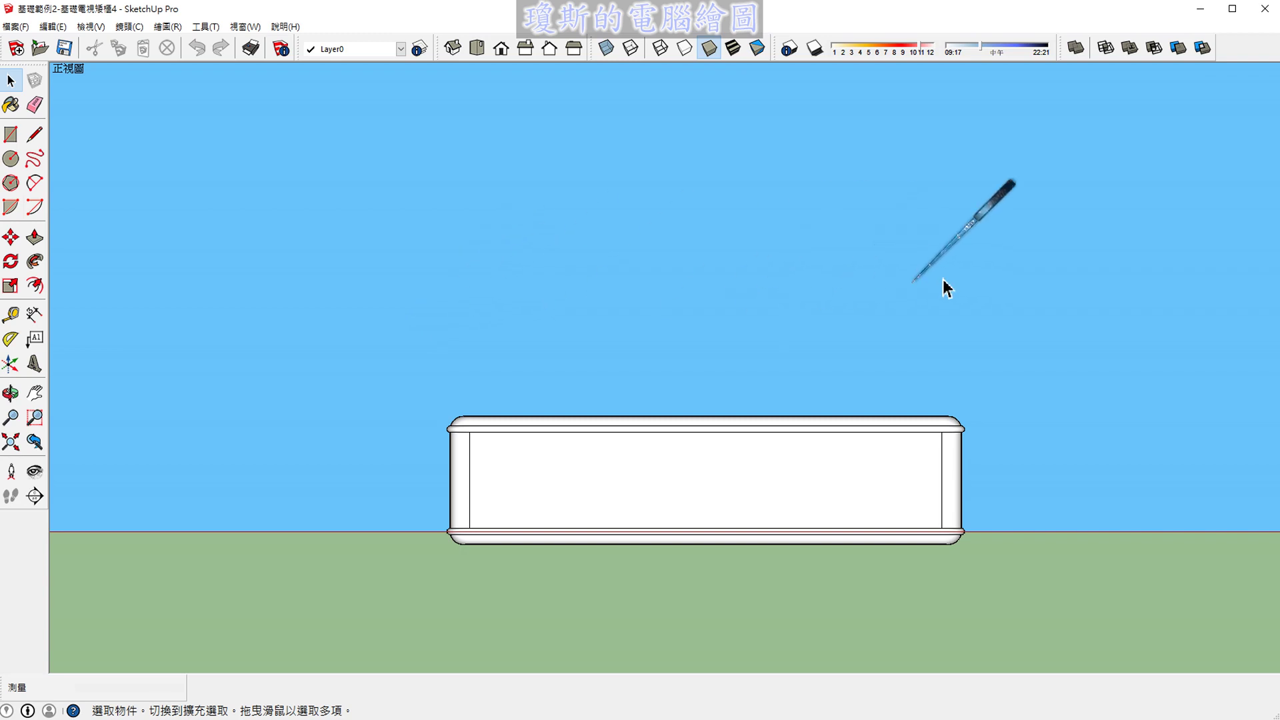
{"action": "left_click_drag", "start_coordinate": [519, 577], "coordinate": [366, 587]}
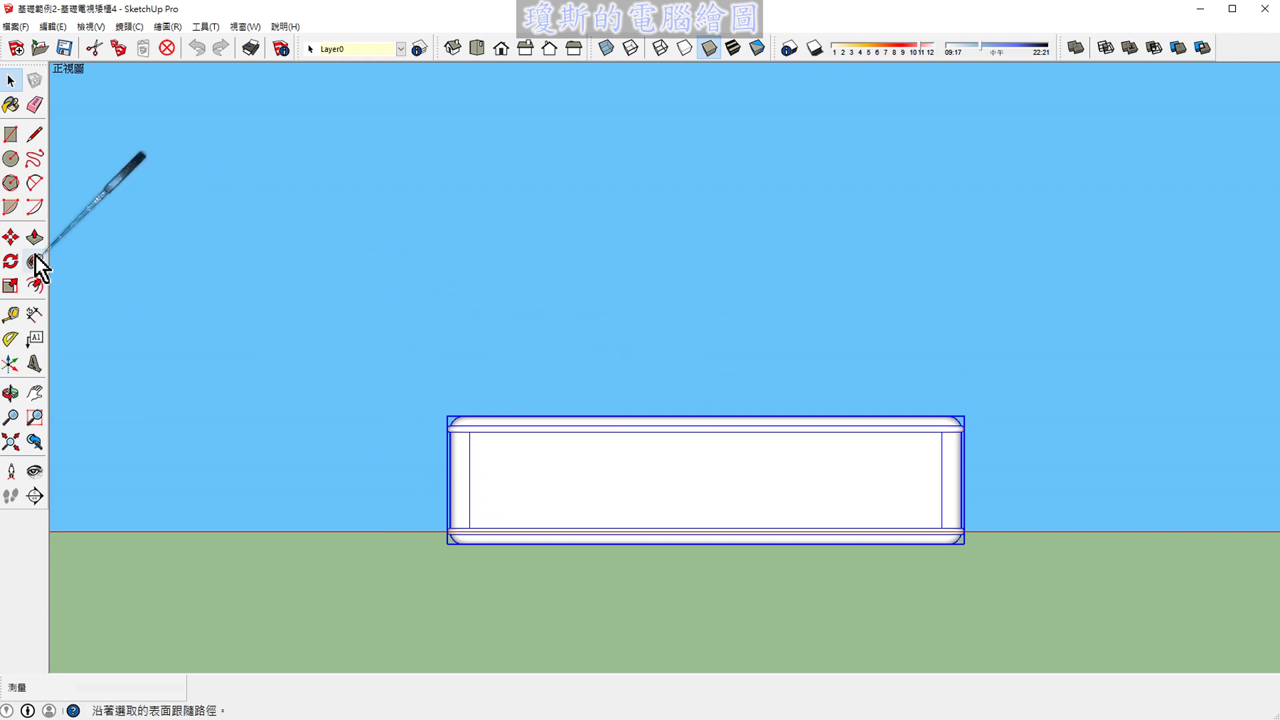
Copy the rounded box 20 cm straight up with Move and Ctrl.
{"action": "left_click", "coordinate": [13, 243]}
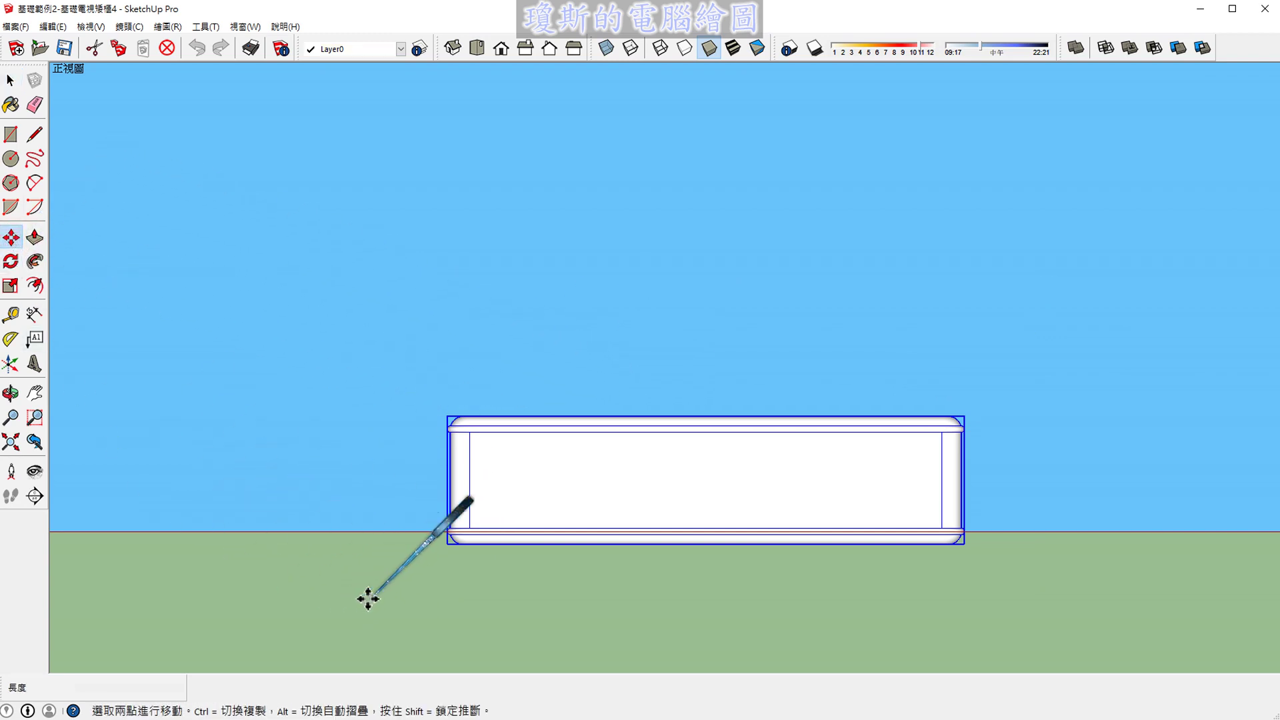
{"action": "left_click", "coordinate": [318, 598]}
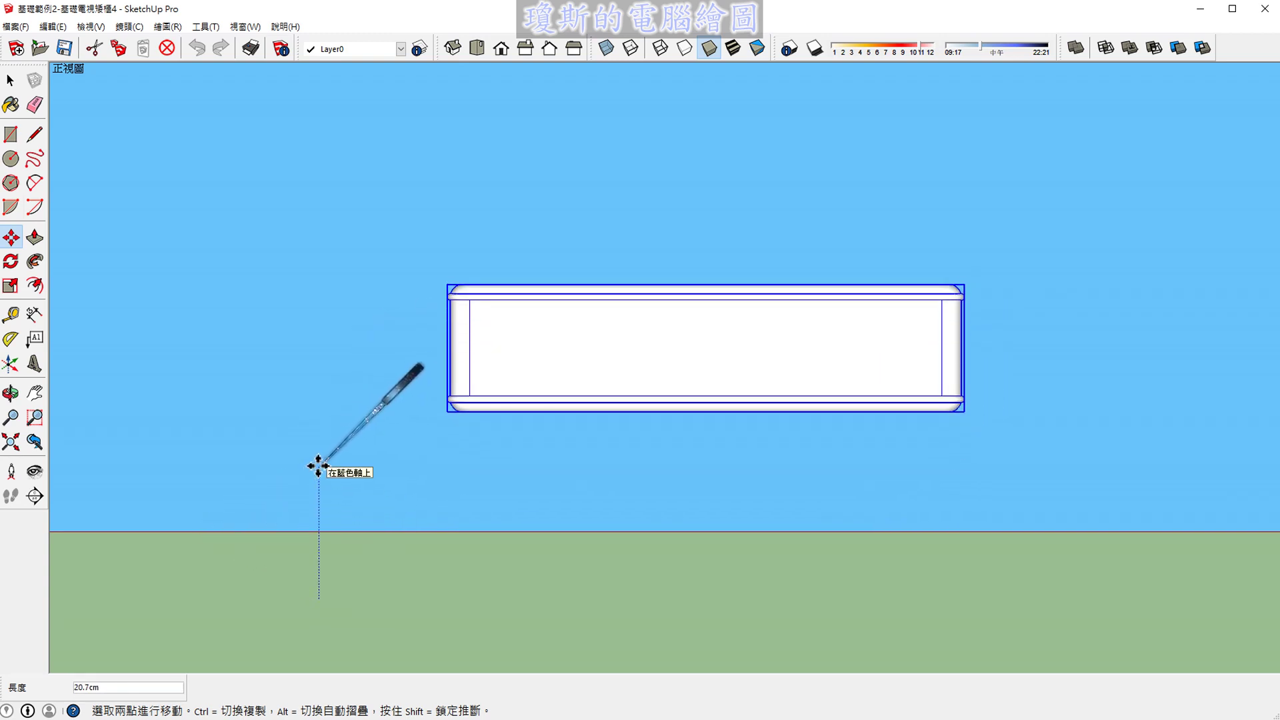
{"action": "key", "text": "ctrl"}
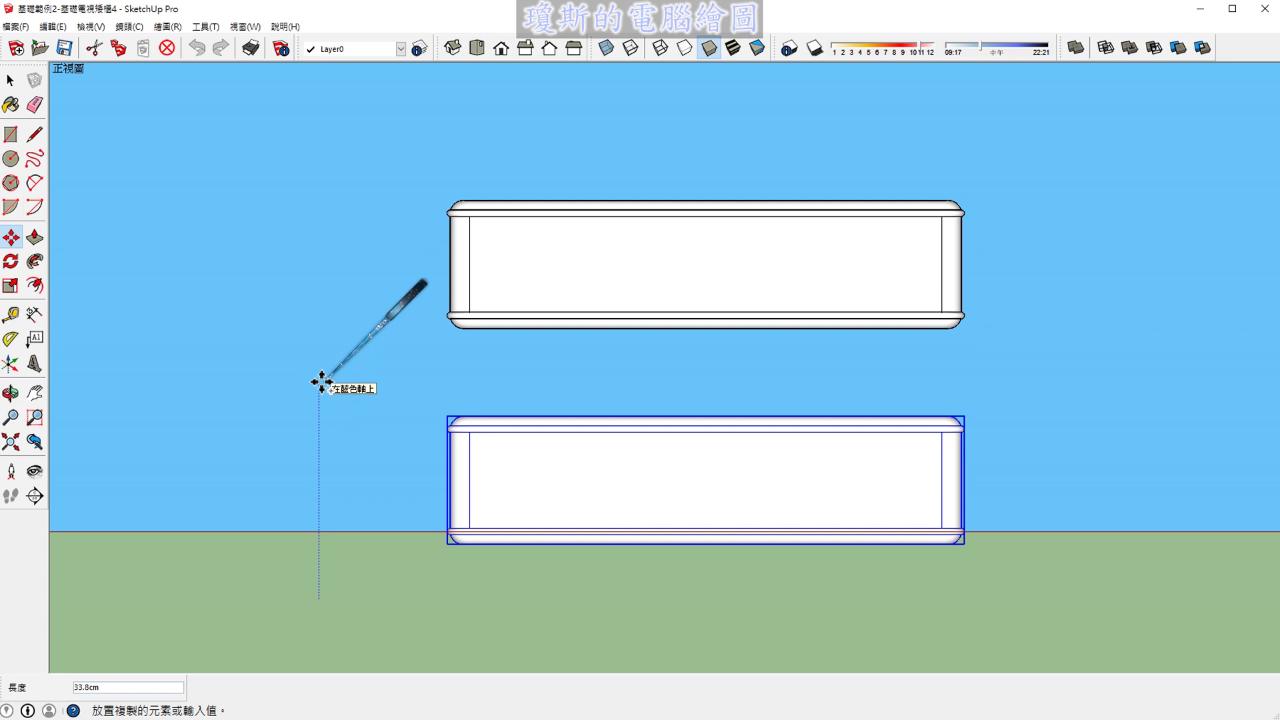
{"action": "key", "text": "Return"}
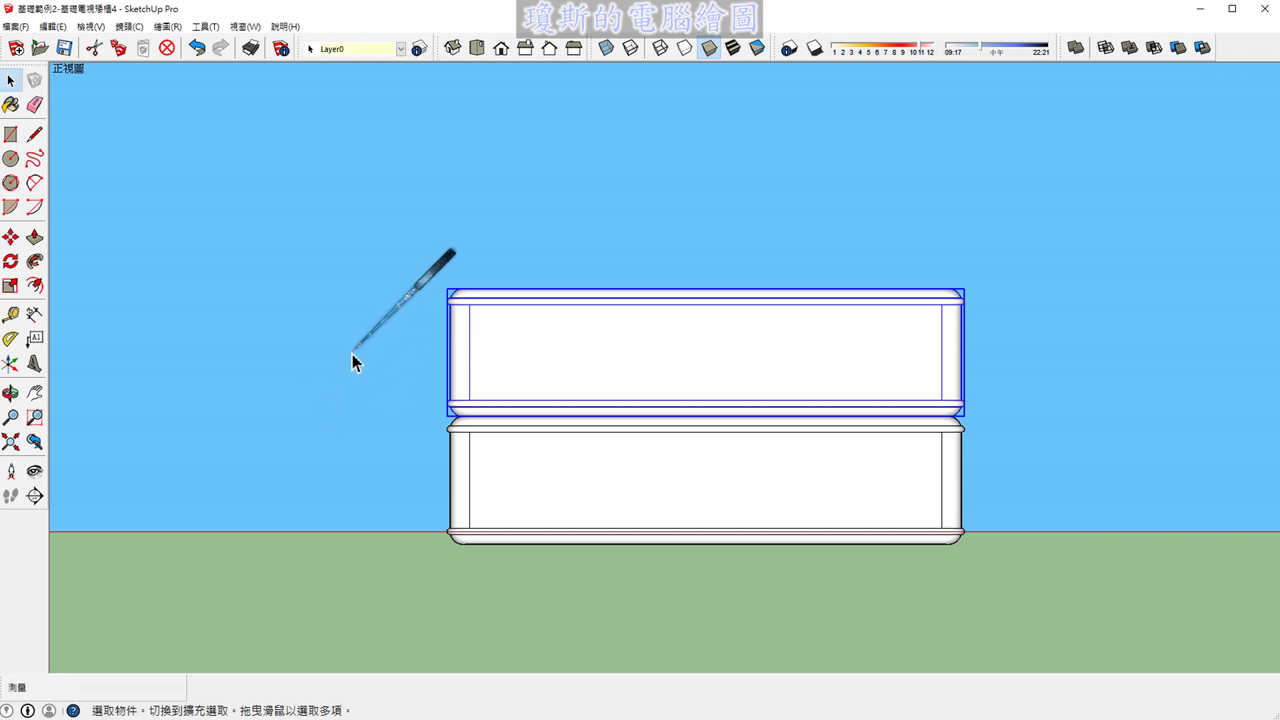
{"action": "left_click", "coordinate": [453, 49]}
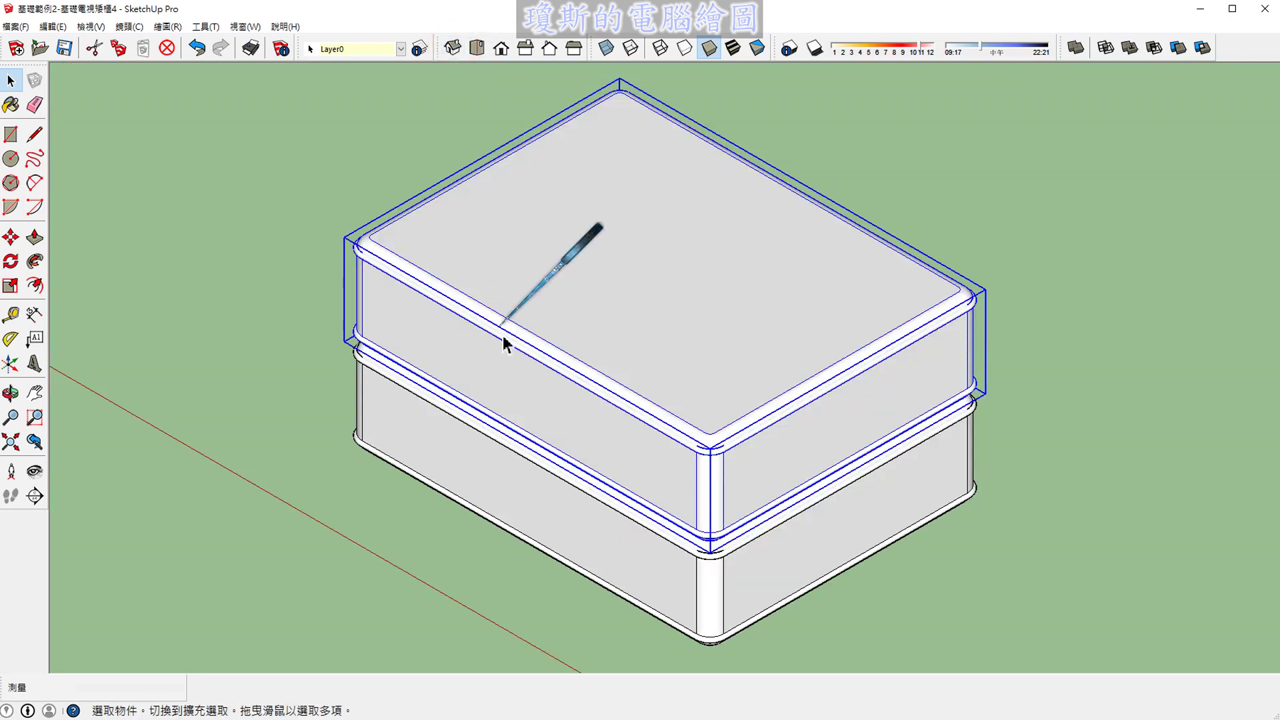
{"action": "scroll", "coordinate": [500, 356], "scroll_direction": "down", "scroll_amount": 3}
{"action": "scroll", "coordinate": [445, 424], "scroll_direction": "up", "scroll_amount": 3}
{"action": "left_click", "coordinate": [446, 424]}
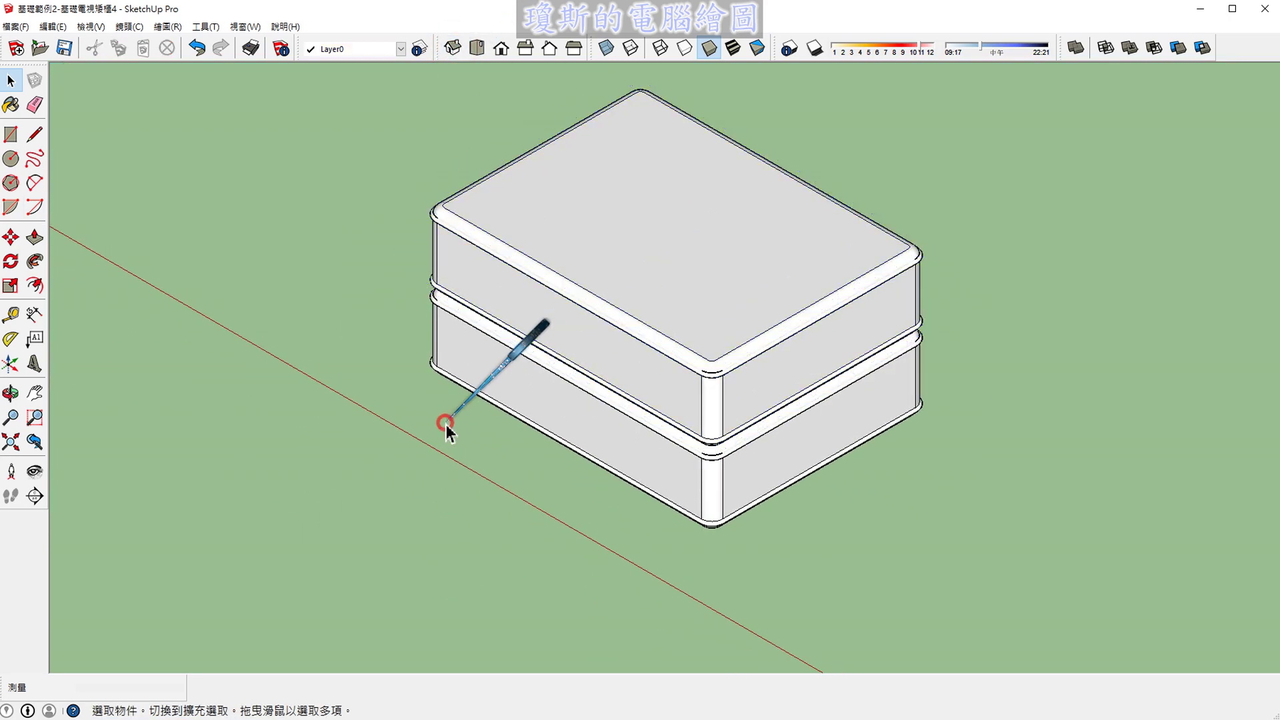
{"action": "mouse_move", "coordinate": [446, 424]}
{"action": "middle_mouse_down"}
{"action": "mouse_move", "coordinate": [663, 473]}
{"action": "mouse_move", "coordinate": [711, 503]}
{"action": "mouse_move", "coordinate": [666, 492]}
{"action": "mouse_move", "coordinate": [614, 502]}
{"action": "middle_mouse_up"}
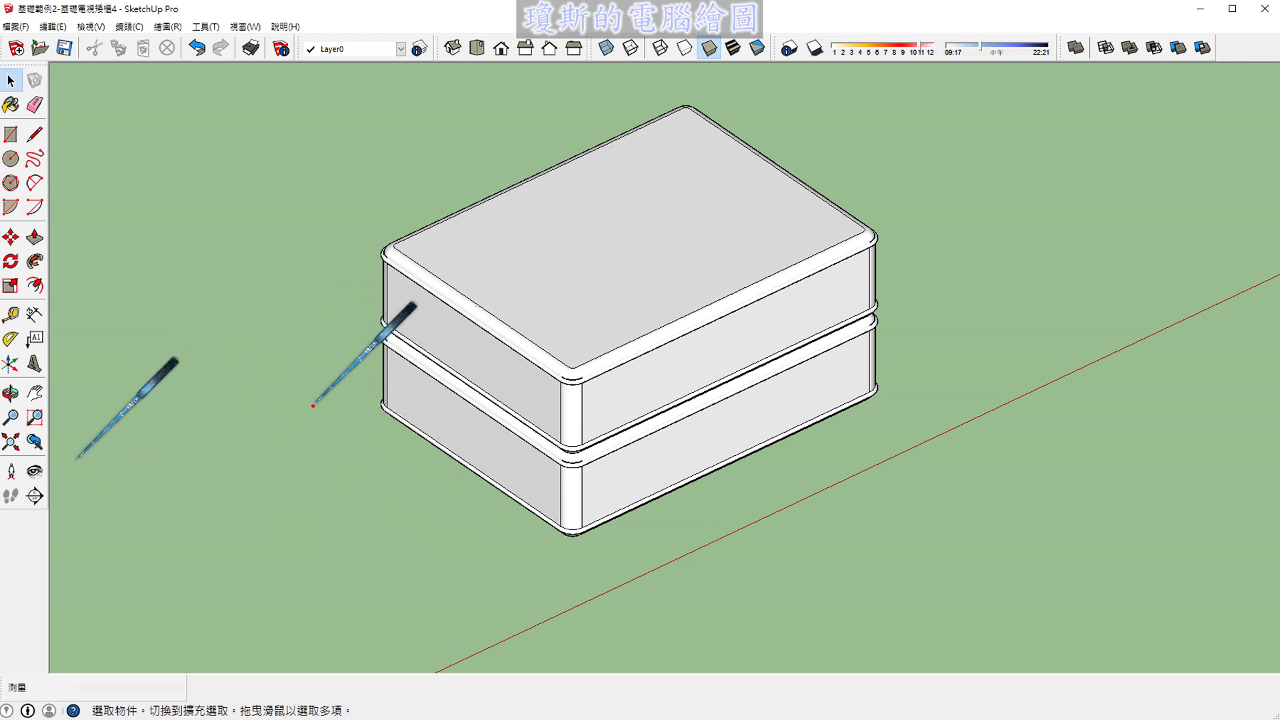
{"action": "left_click_drag", "start_coordinate": [306, 386], "coordinate": [507, 577]}
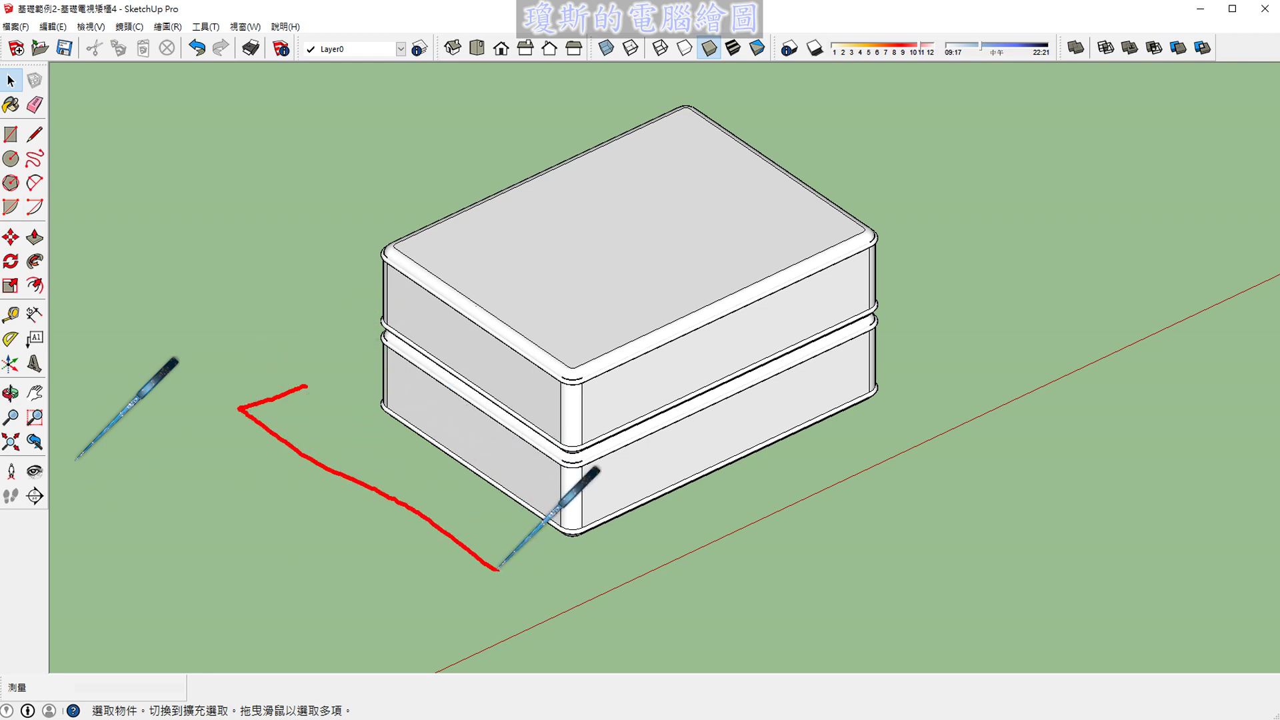
{"action": "mouse_move", "coordinate": [323, 381]}
{"action": "left_mouse_down"}
{"action": "mouse_move", "coordinate": [504, 586]}
{"action": "mouse_move", "coordinate": [400, 655]}
{"action": "left_mouse_up"}
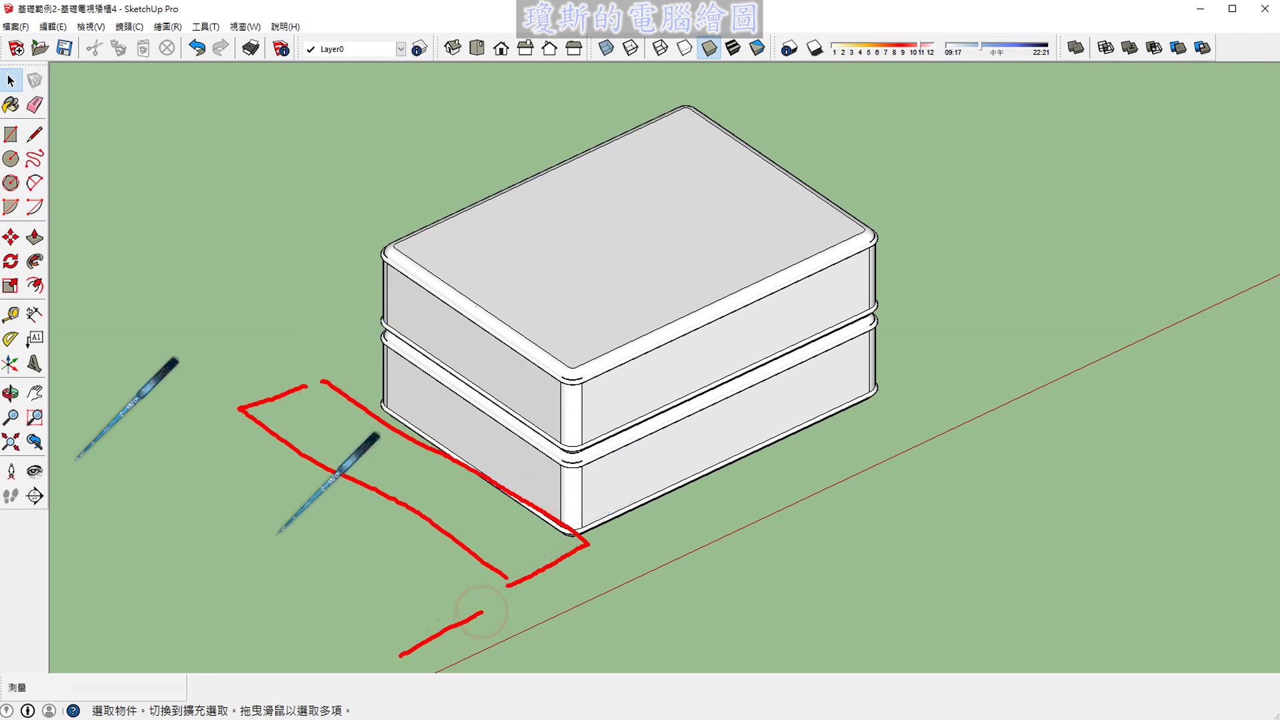
{"action": "mouse_move", "coordinate": [210, 415]}
{"action": "left_mouse_down"}
{"action": "mouse_move", "coordinate": [116, 457]}
{"action": "mouse_move", "coordinate": [200, 478]}
{"action": "left_mouse_up"}
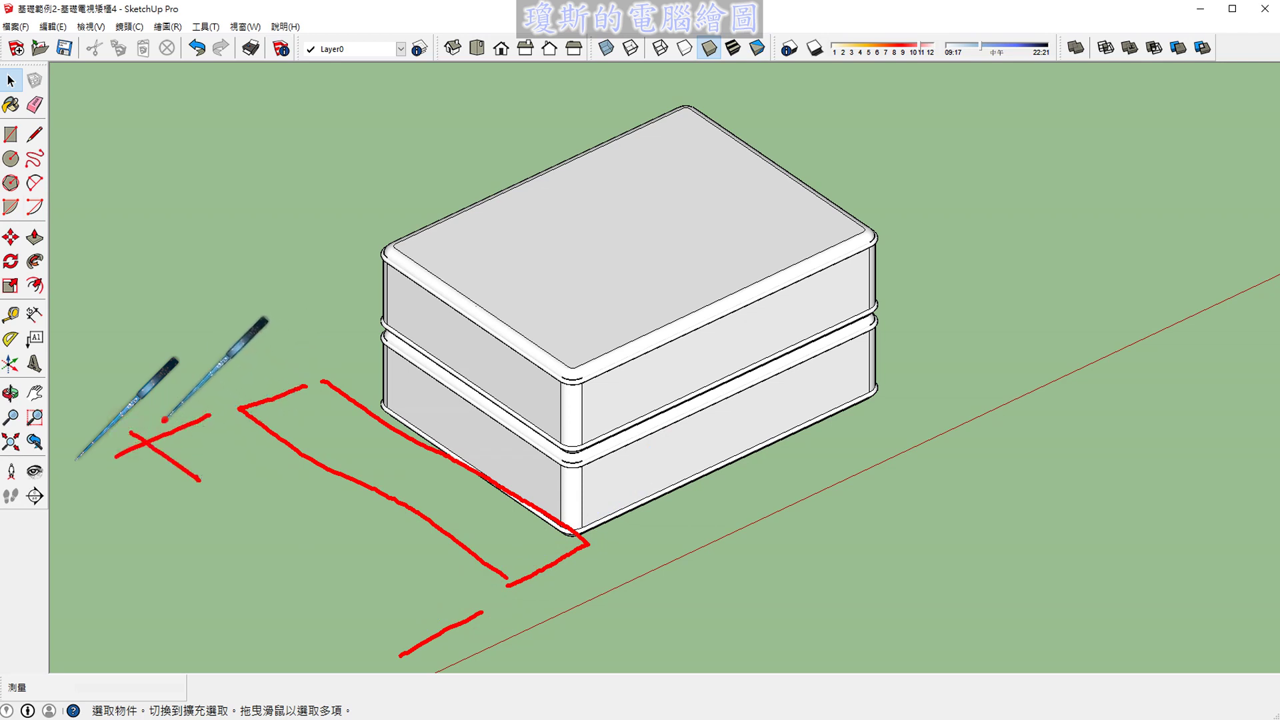
{"action": "left_click_drag", "start_coordinate": [163, 420], "coordinate": [130, 493]}
{"action": "mouse_move", "coordinate": [273, 541]}
{"action": "left_mouse_down"}
{"action": "mouse_move", "coordinate": [261, 604]}
{"action": "mouse_move", "coordinate": [287, 566]}
{"action": "mouse_move", "coordinate": [487, 663]}
{"action": "left_mouse_up"}
{"action": "left_click_drag", "start_coordinate": [435, 608], "coordinate": [433, 665]}
{"action": "left_click_drag", "start_coordinate": [529, 607], "coordinate": [639, 659]}
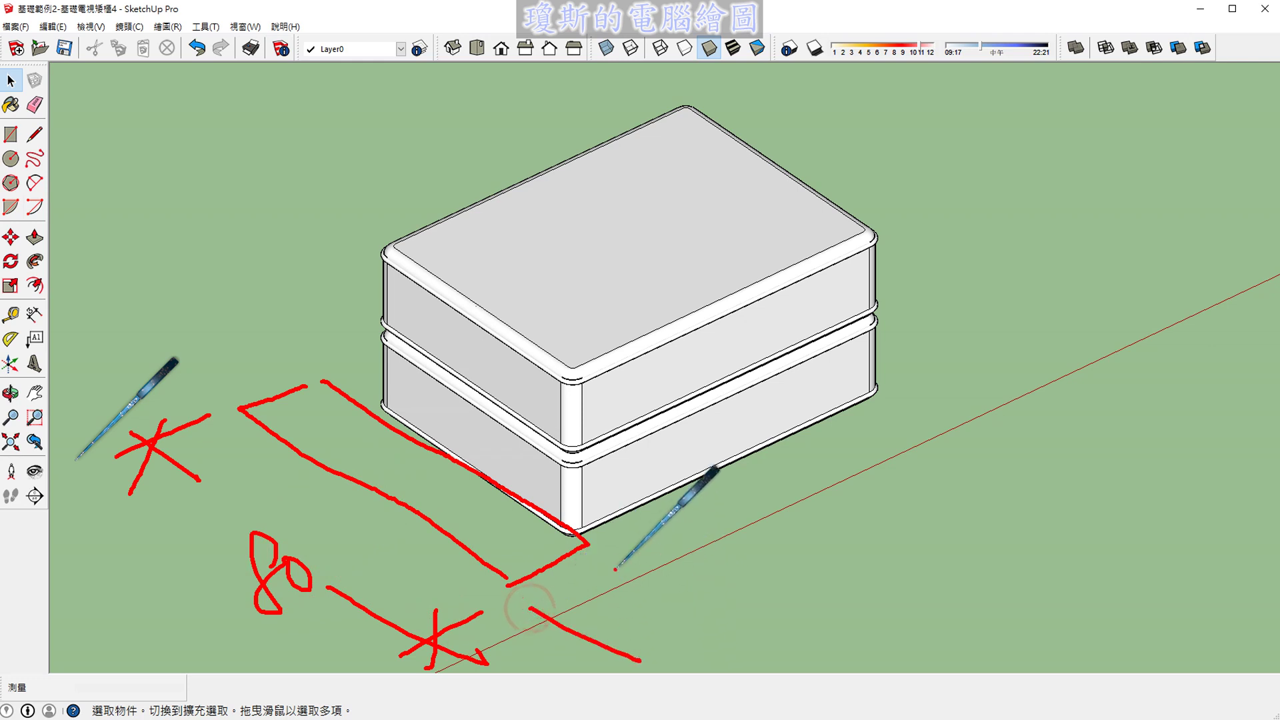
{"action": "left_click_drag", "start_coordinate": [606, 550], "coordinate": [726, 595]}
{"action": "left_click_drag", "start_coordinate": [570, 659], "coordinate": [647, 610]}
{"action": "left_click_drag", "start_coordinate": [684, 556], "coordinate": [697, 598]}
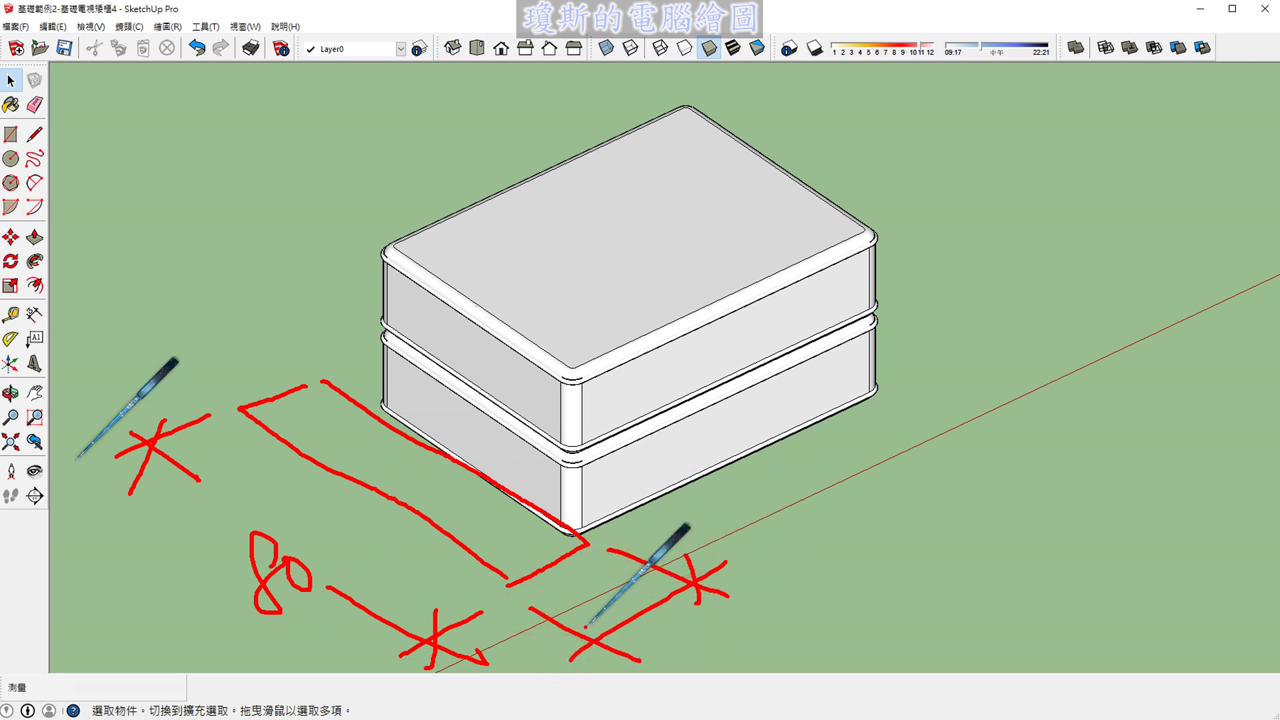
{"action": "left_click_drag", "start_coordinate": [588, 625], "coordinate": [593, 668]}
{"action": "mouse_move", "coordinate": [657, 630]}
{"action": "left_mouse_down"}
{"action": "mouse_move", "coordinate": [680, 664]}
{"action": "mouse_move", "coordinate": [714, 628]}
{"action": "mouse_move", "coordinate": [690, 628]}
{"action": "left_mouse_up"}
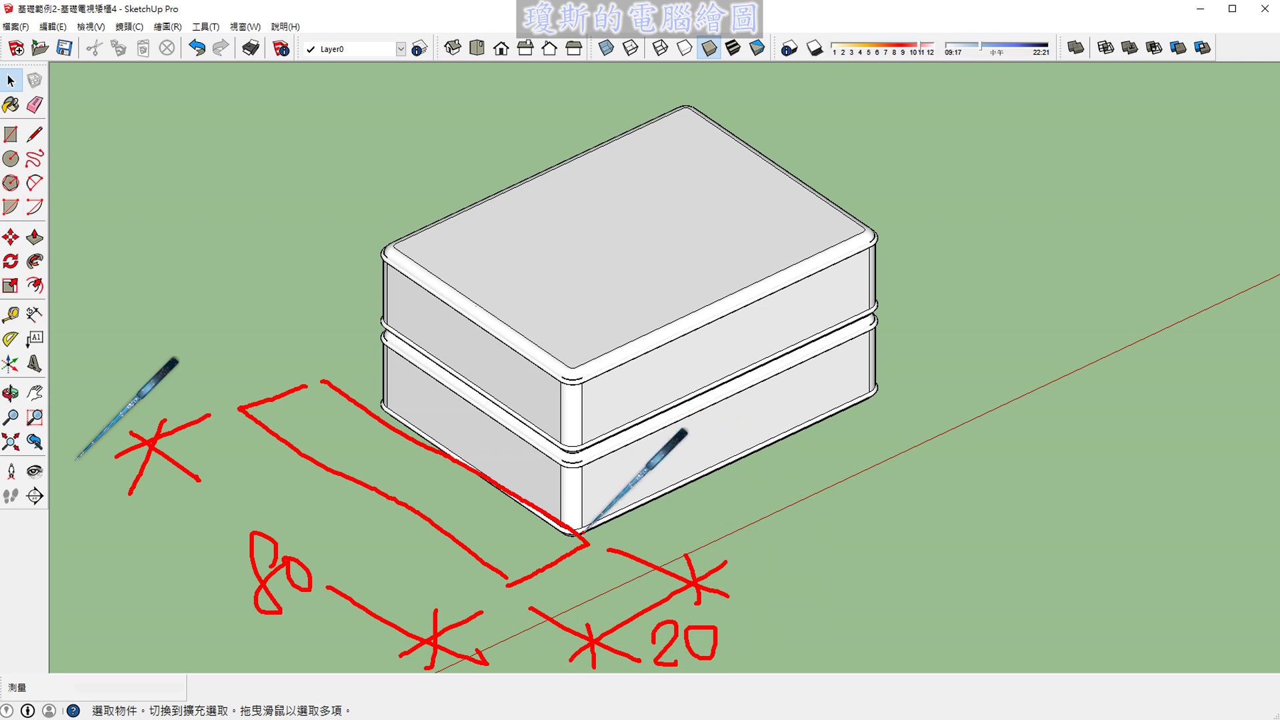
{"action": "left_click_drag", "start_coordinate": [651, 445], "coordinate": [668, 466]}
{"action": "mouse_move", "coordinate": [674, 442]}
{"action": "left_mouse_down"}
{"action": "mouse_move", "coordinate": [672, 466]}
{"action": "mouse_move", "coordinate": [675, 441]}
{"action": "left_mouse_up"}
{"action": "mouse_move", "coordinate": [630, 370]}
{"action": "left_mouse_down"}
{"action": "mouse_move", "coordinate": [658, 397]}
{"action": "mouse_move", "coordinate": [674, 364]}
{"action": "left_mouse_up"}
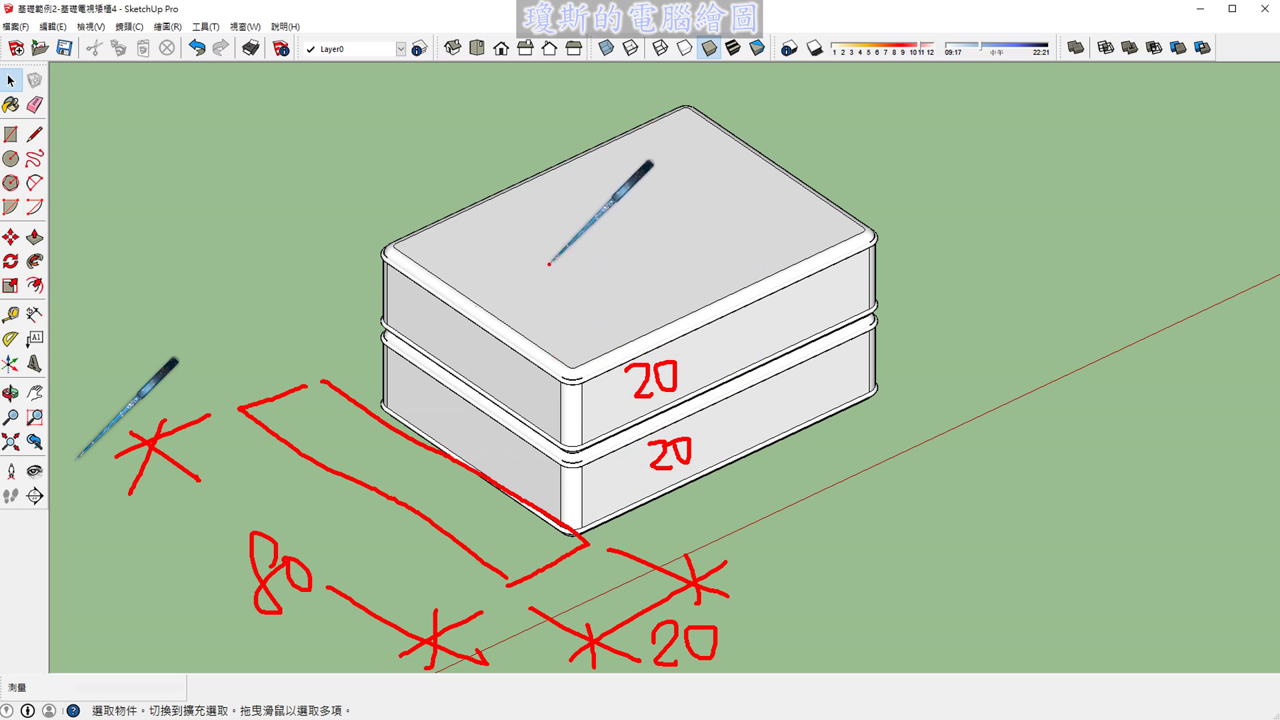
{"action": "left_click_drag", "start_coordinate": [602, 263], "coordinate": [614, 303]}
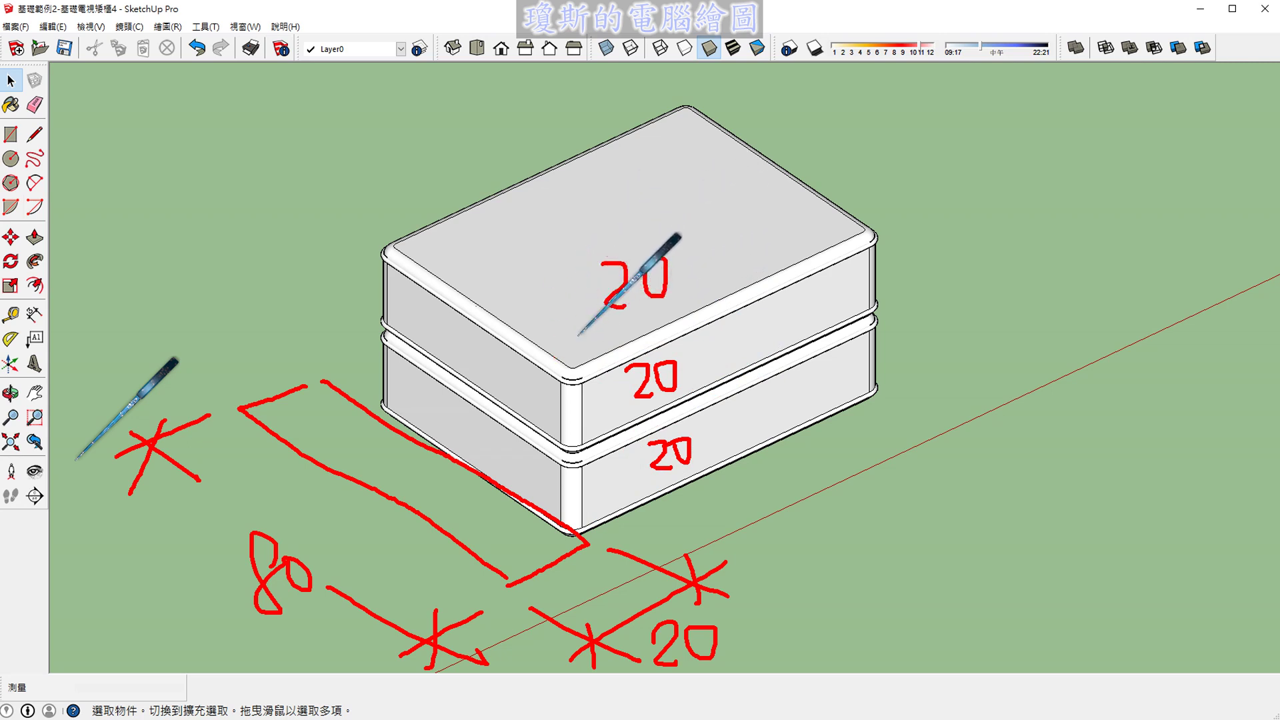
{"action": "mouse_move", "coordinate": [570, 385]}
{"action": "left_mouse_down"}
{"action": "mouse_move", "coordinate": [567, 275]}
{"action": "mouse_move", "coordinate": [580, 293]}
{"action": "left_mouse_up"}
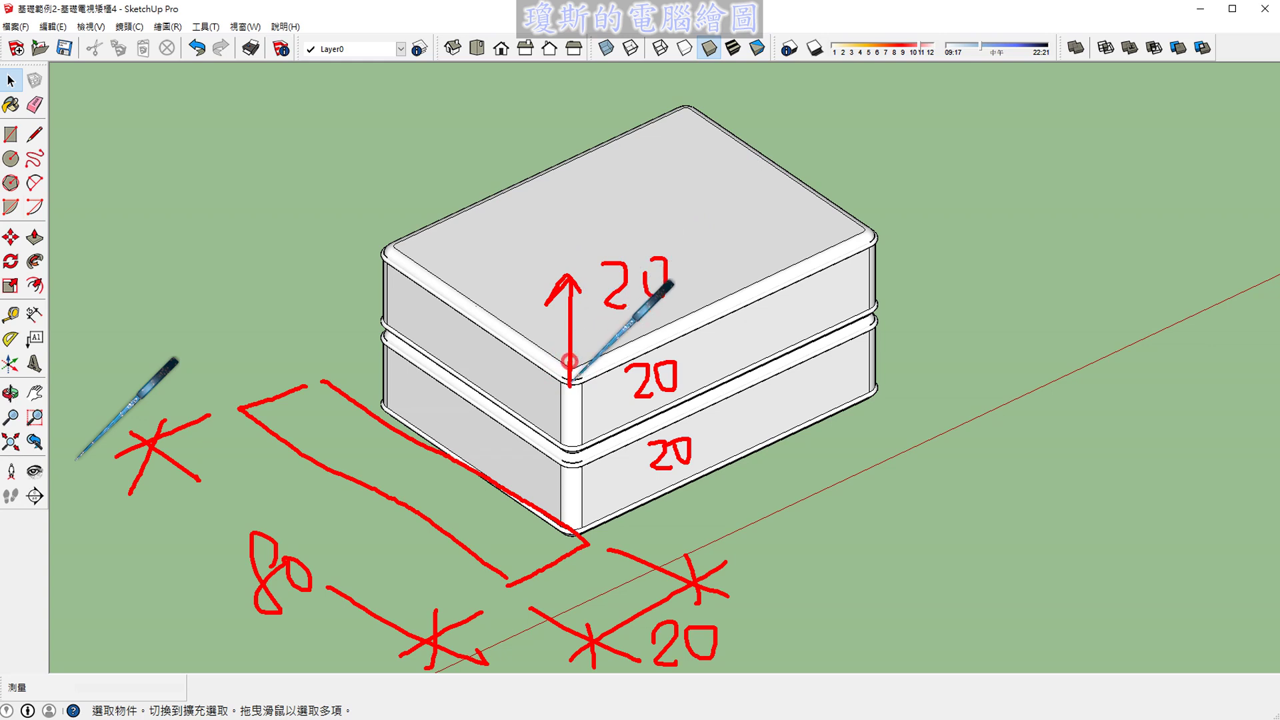
{"action": "left_click_drag", "start_coordinate": [572, 380], "coordinate": [571, 530]}
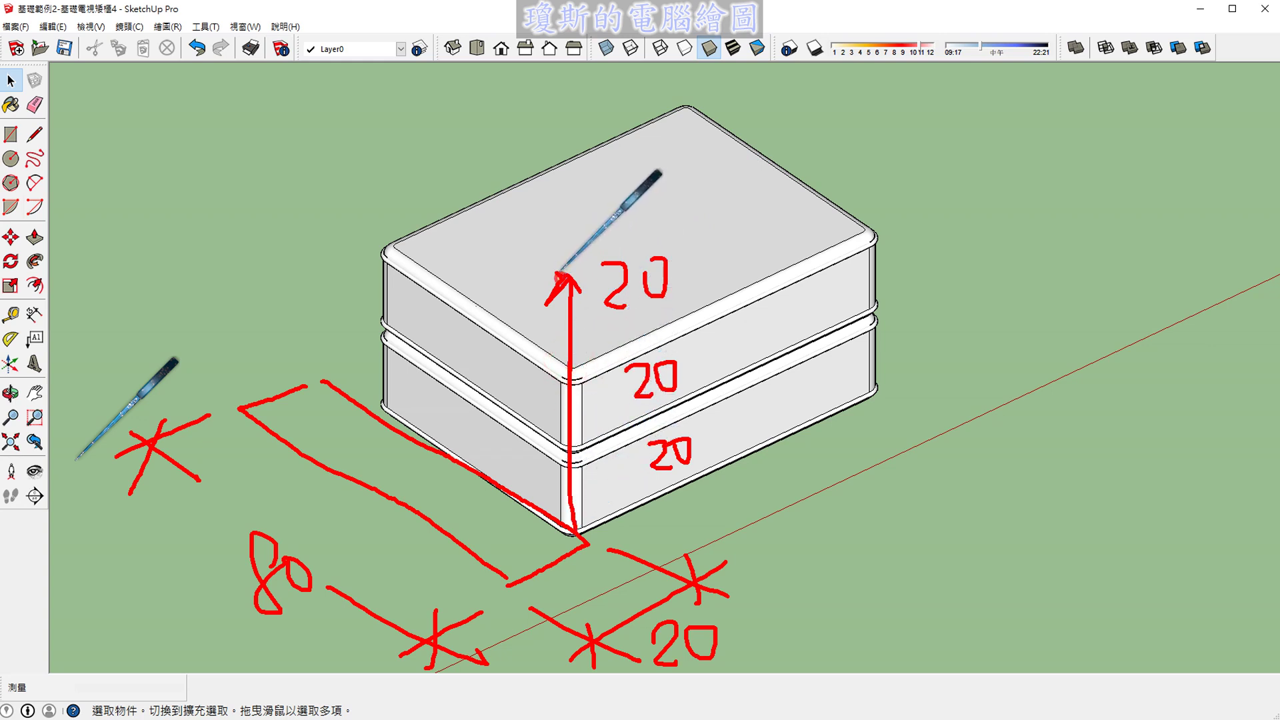
{"action": "mouse_move", "coordinate": [559, 272]}
{"action": "left_mouse_down"}
{"action": "mouse_move", "coordinate": [313, 170]}
{"action": "mouse_move", "coordinate": [223, 200]}
{"action": "mouse_move", "coordinate": [452, 302]}
{"action": "mouse_move", "coordinate": [547, 275]}
{"action": "left_mouse_up"}
{"action": "left_click_drag", "start_coordinate": [476, 302], "coordinate": [513, 567]}
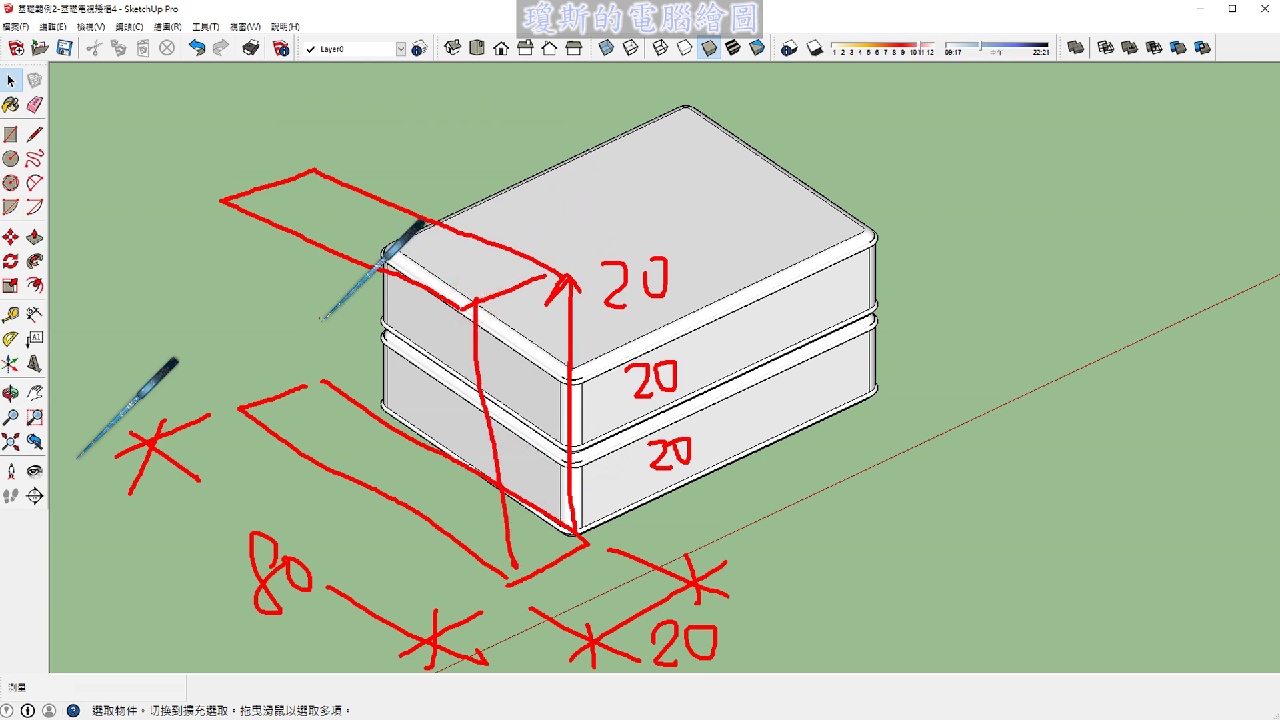
{"action": "left_click_drag", "start_coordinate": [246, 201], "coordinate": [270, 417]}
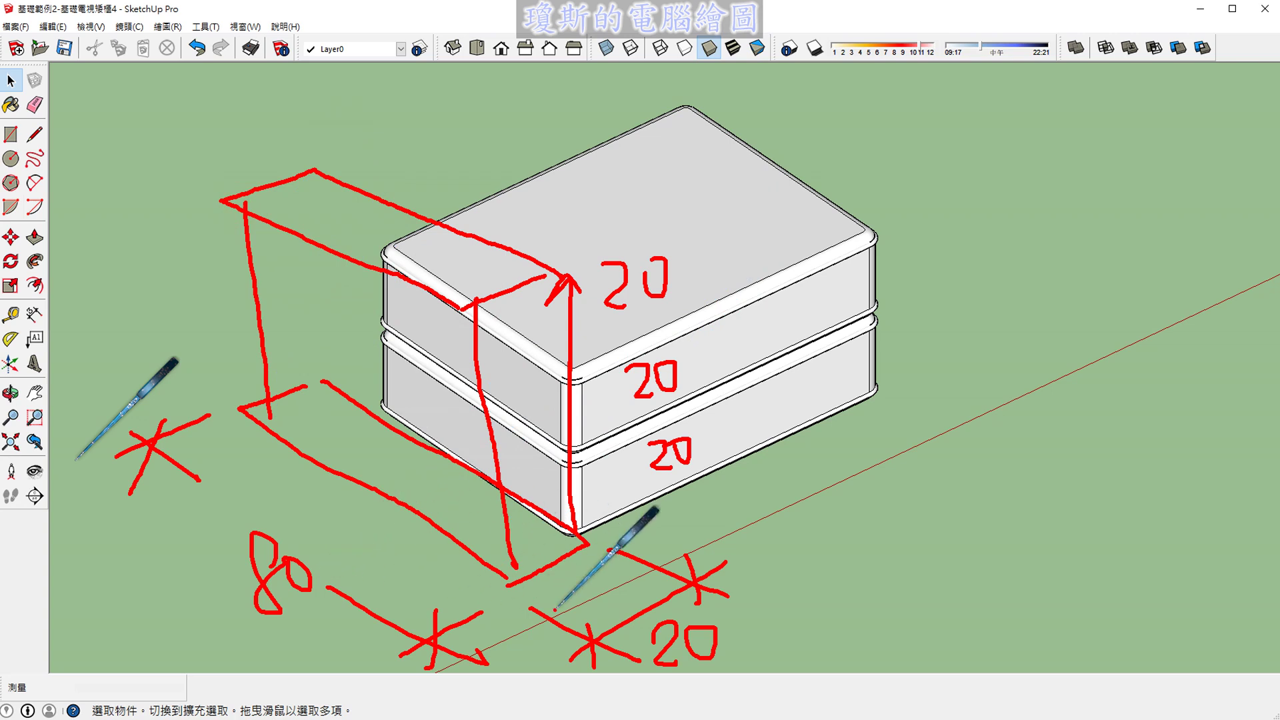
{"action": "left_click_drag", "start_coordinate": [689, 260], "coordinate": [715, 486]}
{"action": "left_click_drag", "start_coordinate": [774, 305], "coordinate": [783, 343]}
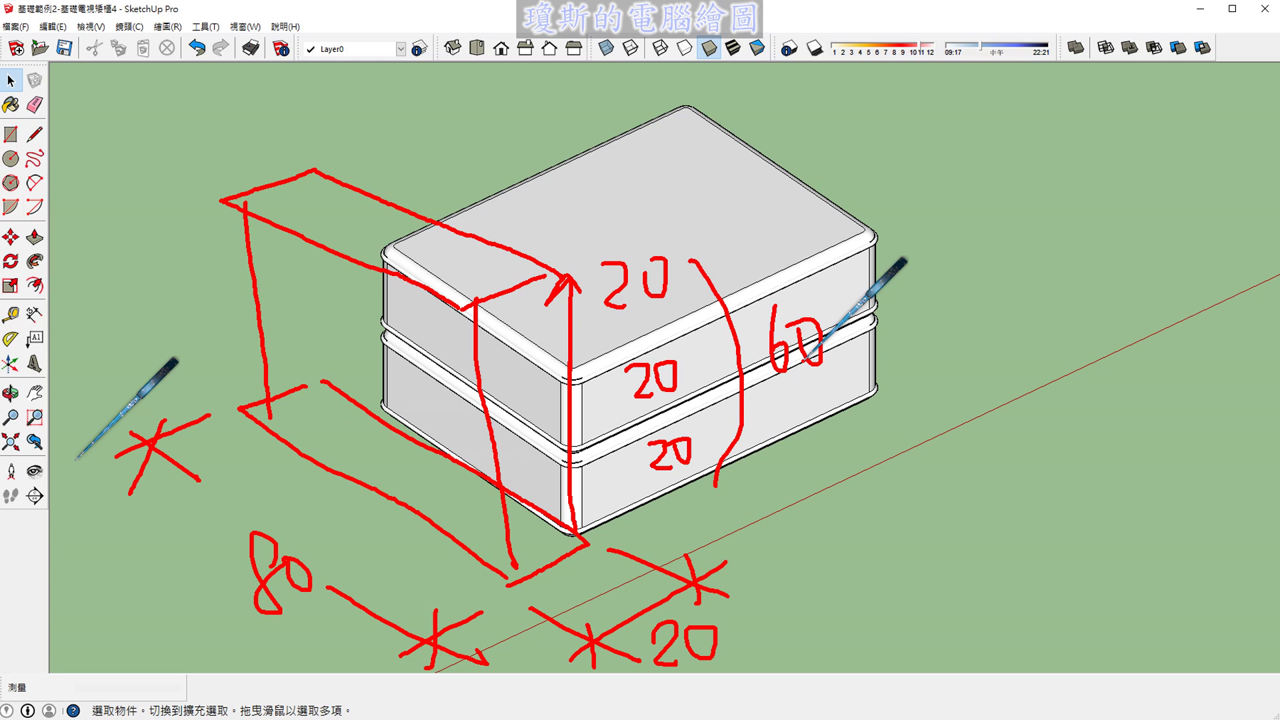
{"action": "key", "text": "Escape"}
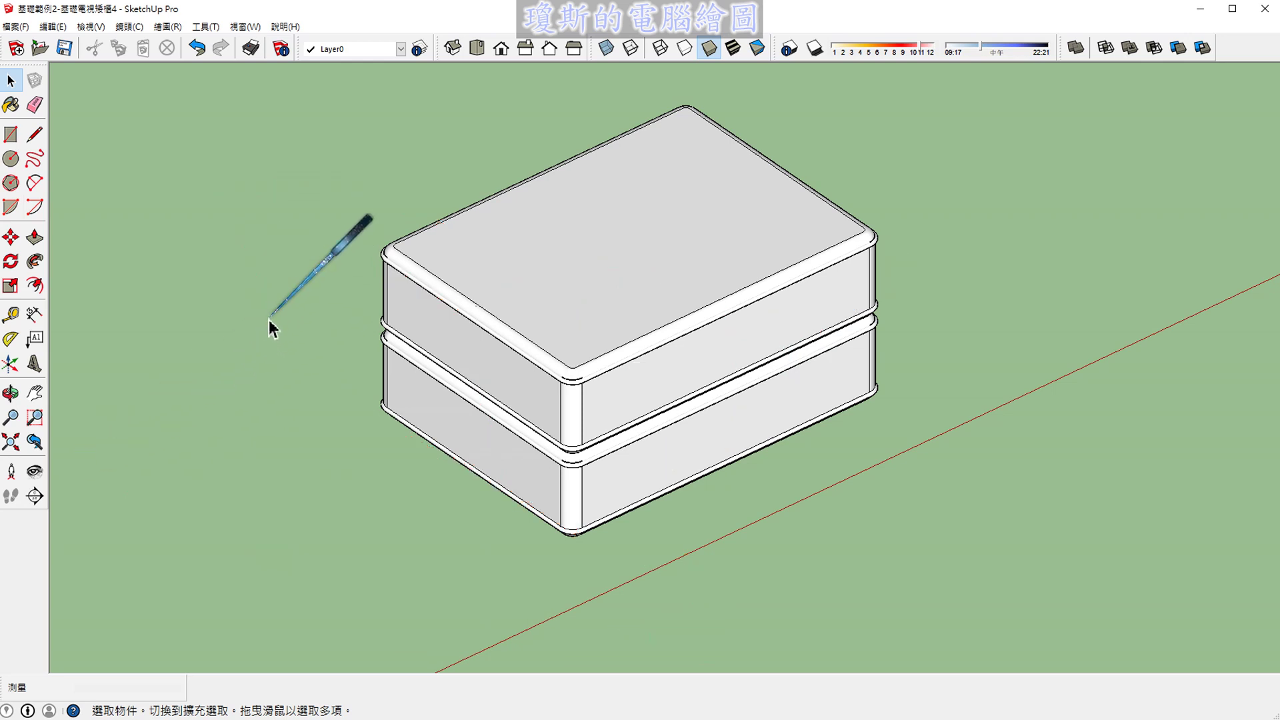
From Top view, draw a 20 × 80 rectangle beside the boxes, then orbit in 3D.
{"action": "left_click", "coordinate": [476, 50]}
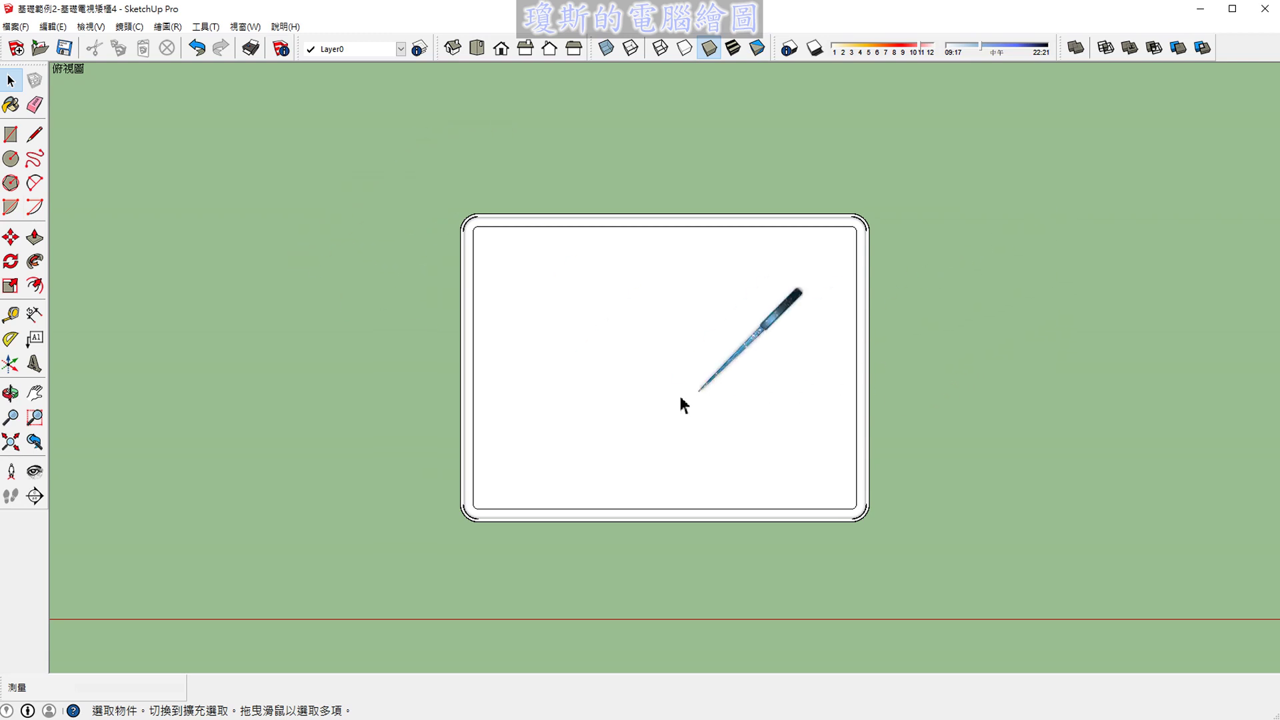
{"action": "left_click", "coordinate": [11, 136]}
{"action": "left_click", "coordinate": [229, 551]}
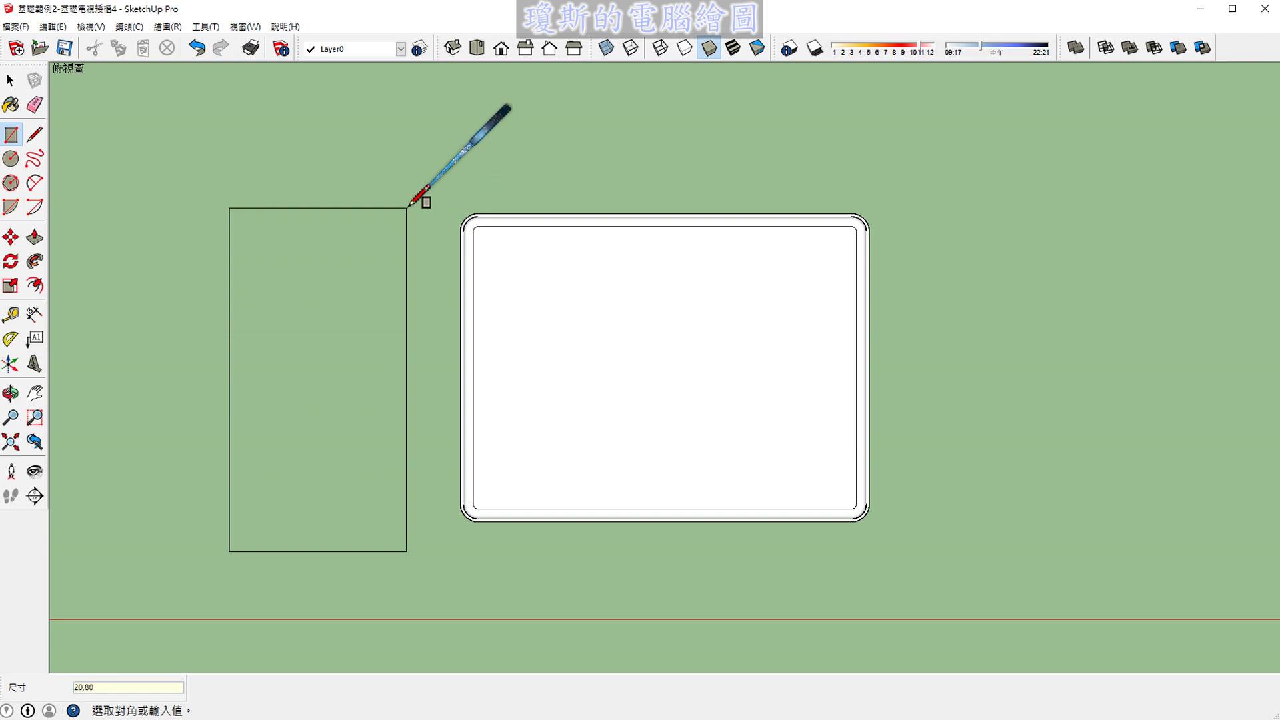
{"action": "key", "text": "Return"}
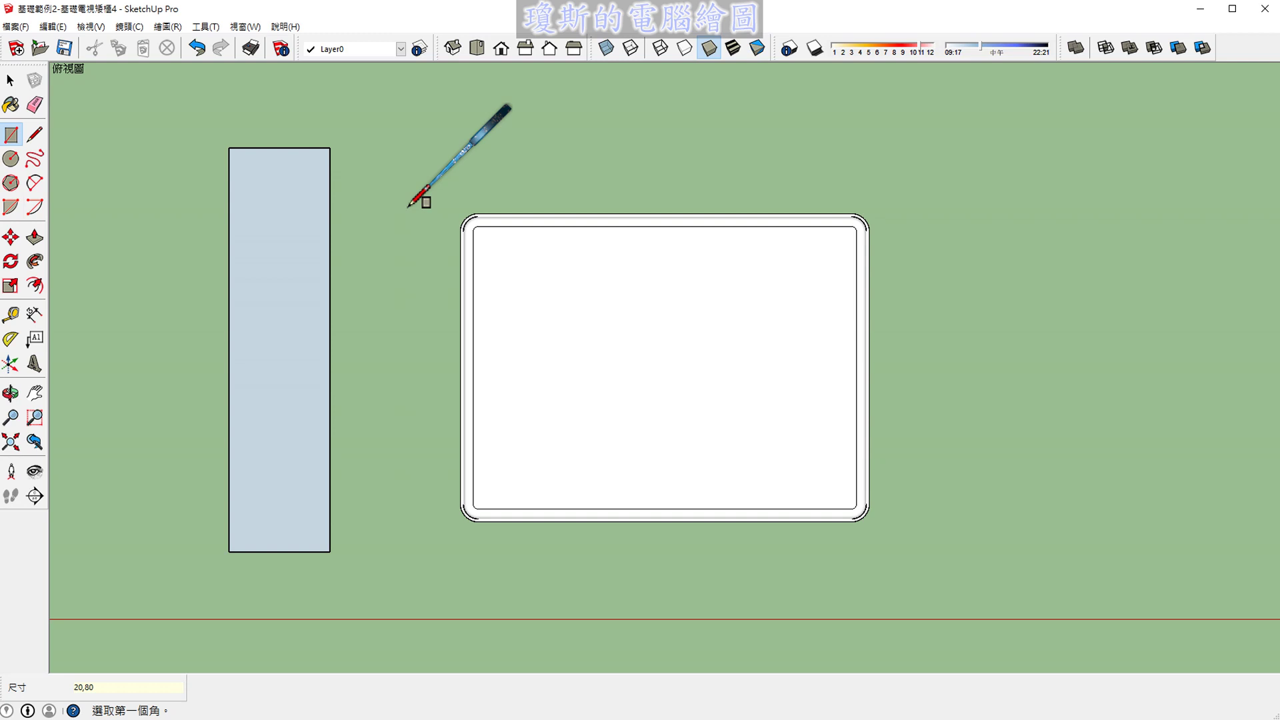
{"action": "key", "text": "space"}
{"action": "left_click", "coordinate": [408, 308]}
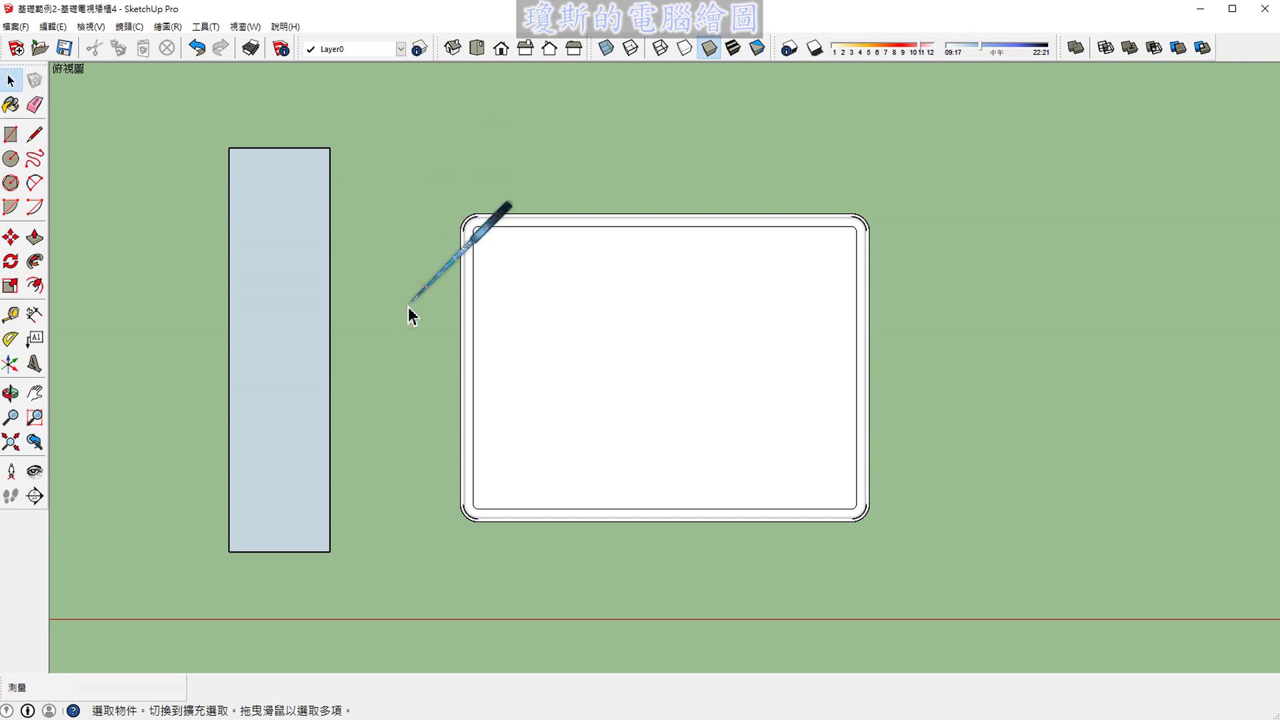
{"action": "left_click", "coordinate": [458, 49]}
{"action": "mouse_move", "coordinate": [366, 396]}
{"action": "middle_mouse_down"}
{"action": "mouse_move", "coordinate": [561, 413]}
{"action": "mouse_move", "coordinate": [902, 366]}
{"action": "middle_mouse_up"}
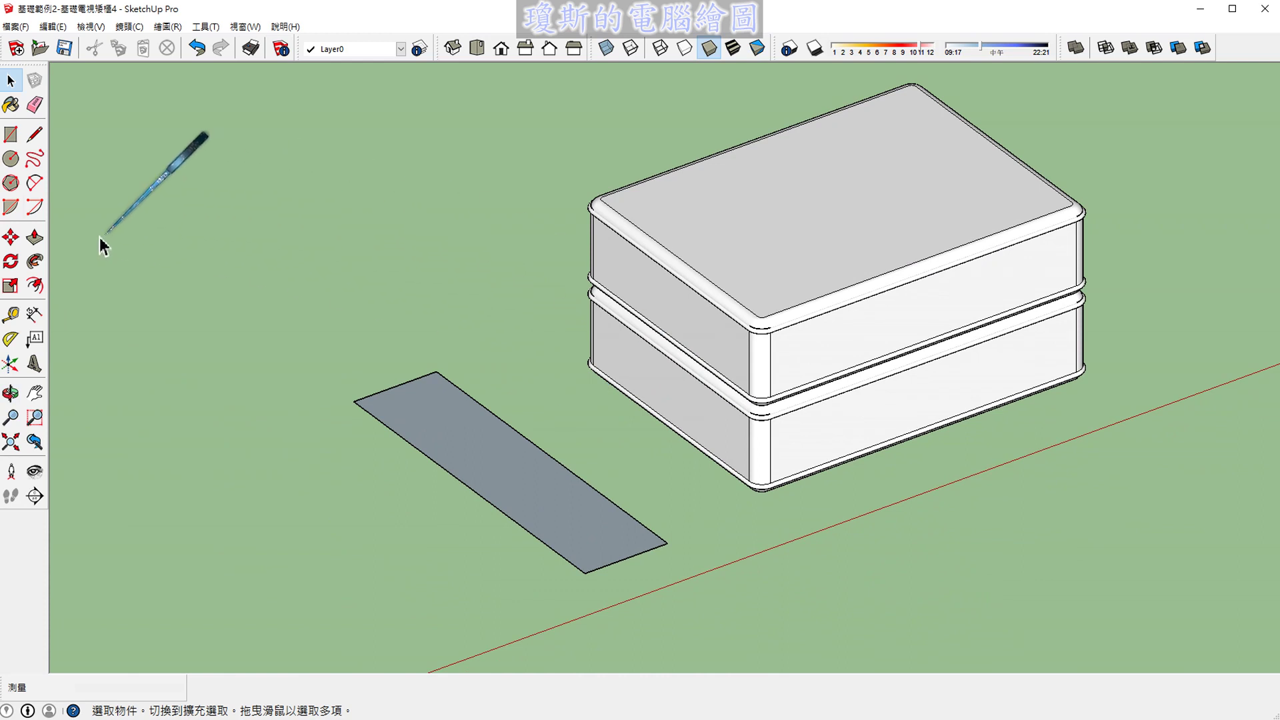
Push/pull the 20 × 80 rectangle up exactly 60 cm.
{"action": "left_click", "coordinate": [41, 235]}
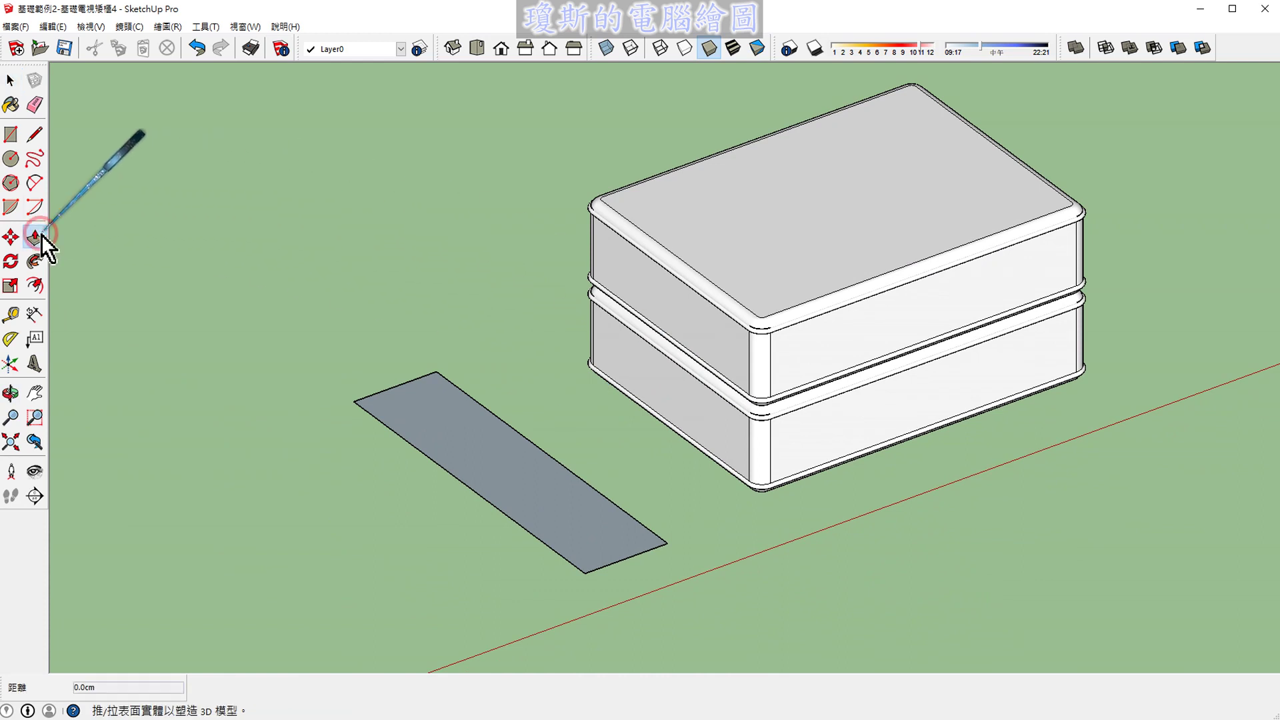
{"action": "left_click_drag", "start_coordinate": [424, 416], "coordinate": [416, 211]}
{"action": "type", "text": "60"}
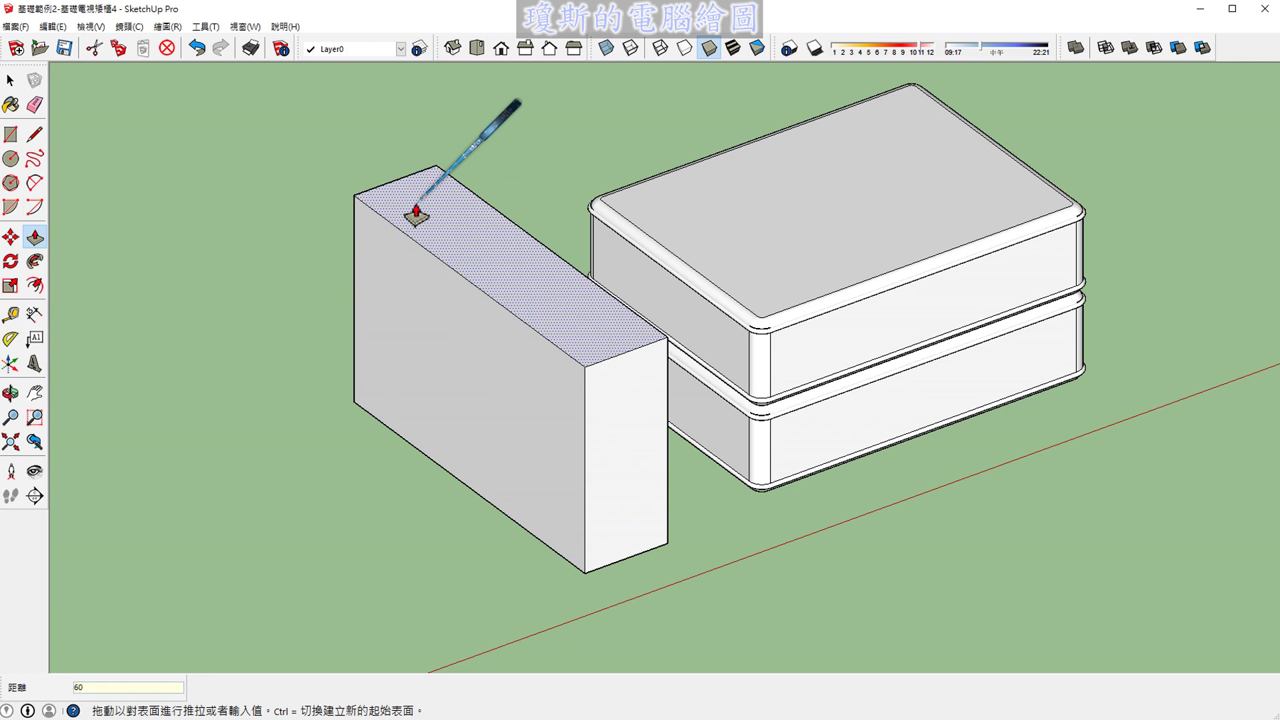
{"action": "key", "text": "Return"}
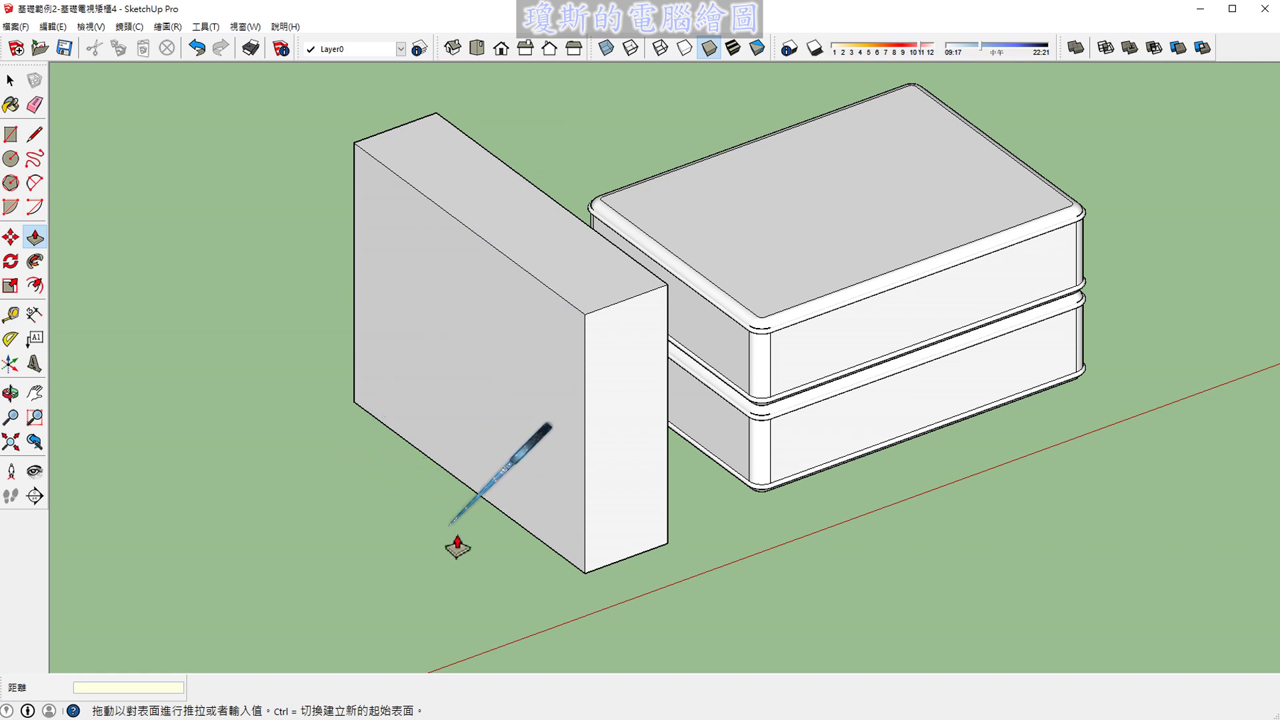
{"action": "key", "text": "space"}
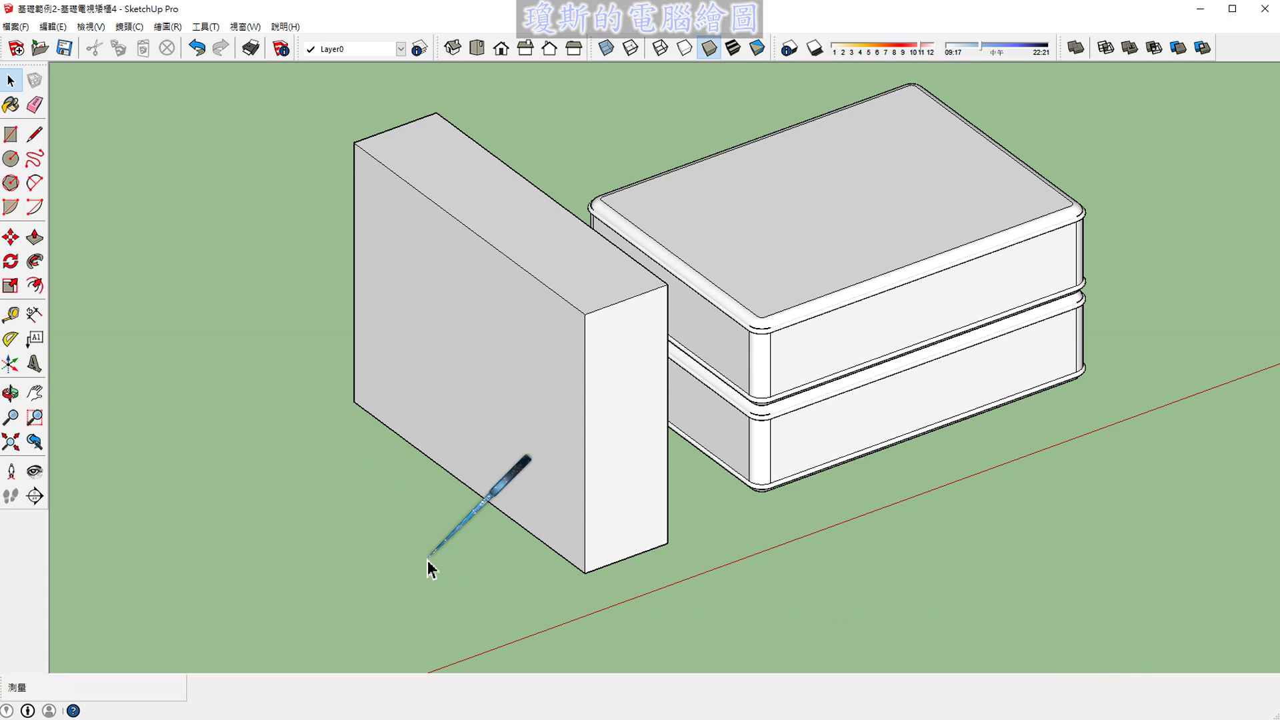
{"action": "scroll", "coordinate": [590, 337], "scroll_direction": "up", "scroll_amount": 3}
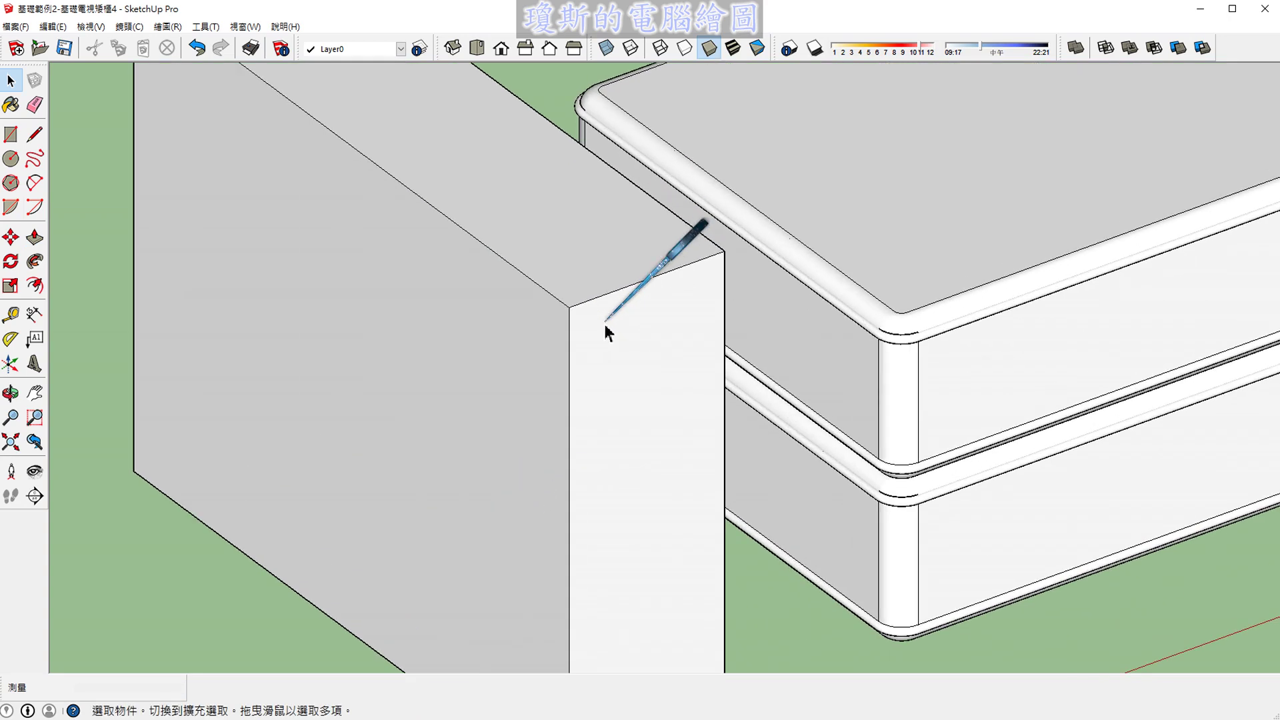
{"action": "scroll", "coordinate": [603, 326], "scroll_direction": "up", "scroll_amount": 2}
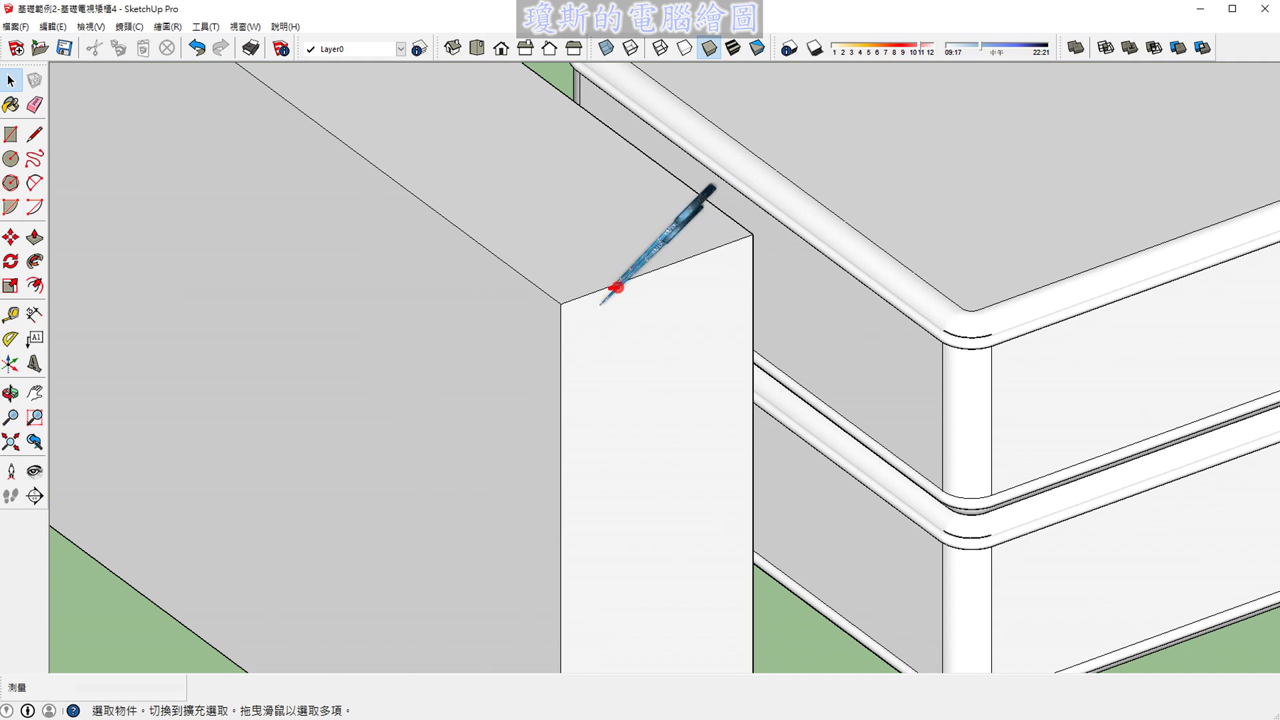
{"action": "left_click_drag", "start_coordinate": [614, 287], "coordinate": [570, 363]}
{"action": "left_click_drag", "start_coordinate": [700, 257], "coordinate": [750, 297]}
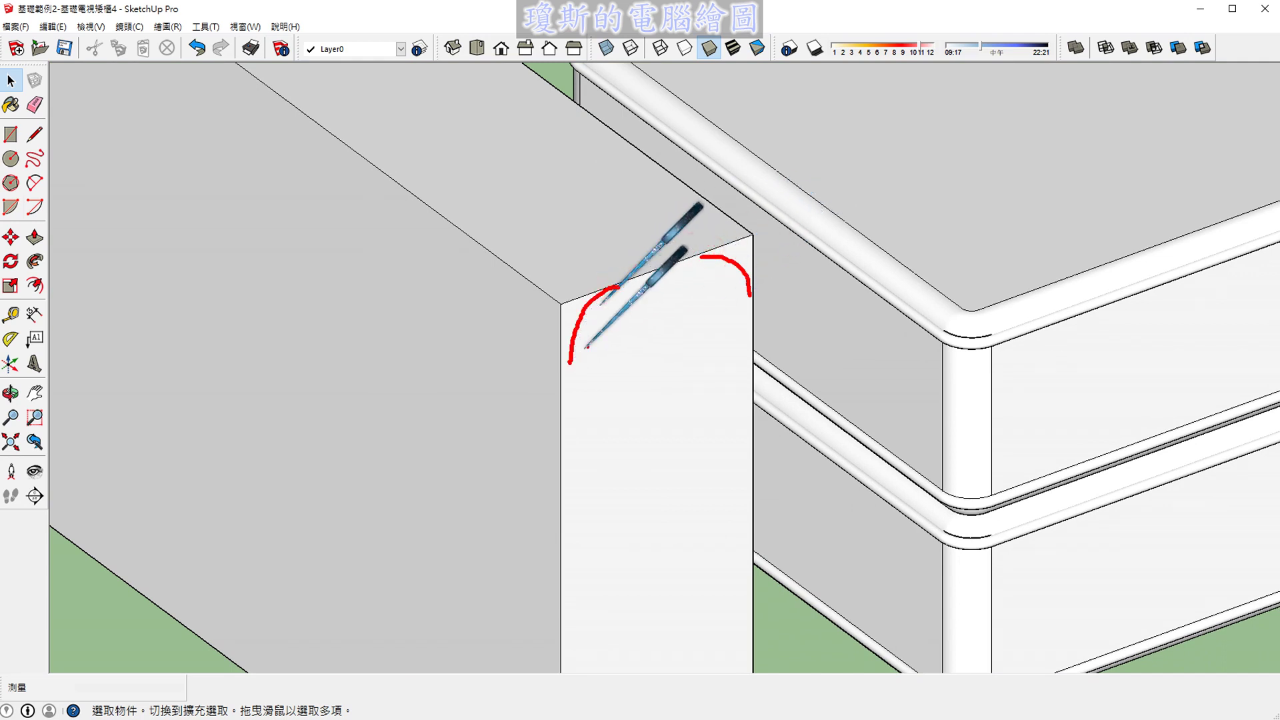
{"action": "mouse_move", "coordinate": [433, 355]}
{"action": "left_mouse_down"}
{"action": "mouse_move", "coordinate": [451, 294]}
{"action": "mouse_move", "coordinate": [471, 359]}
{"action": "left_mouse_up"}
{"action": "left_click_drag", "start_coordinate": [490, 295], "coordinate": [495, 338]}
{"action": "left_click_drag", "start_coordinate": [779, 192], "coordinate": [811, 235]}
{"action": "left_click_drag", "start_coordinate": [850, 194], "coordinate": [854, 234]}
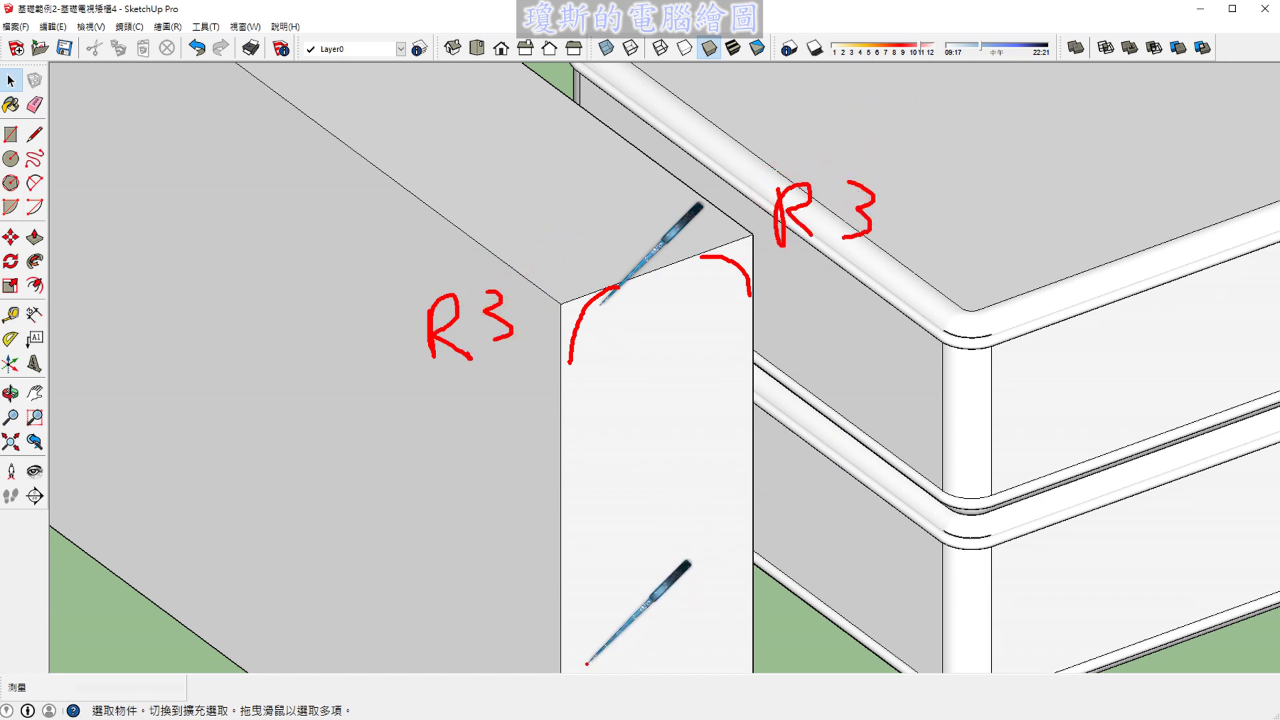
{"action": "left_click_drag", "start_coordinate": [568, 659], "coordinate": [603, 663]}
{"action": "key", "text": "e"}
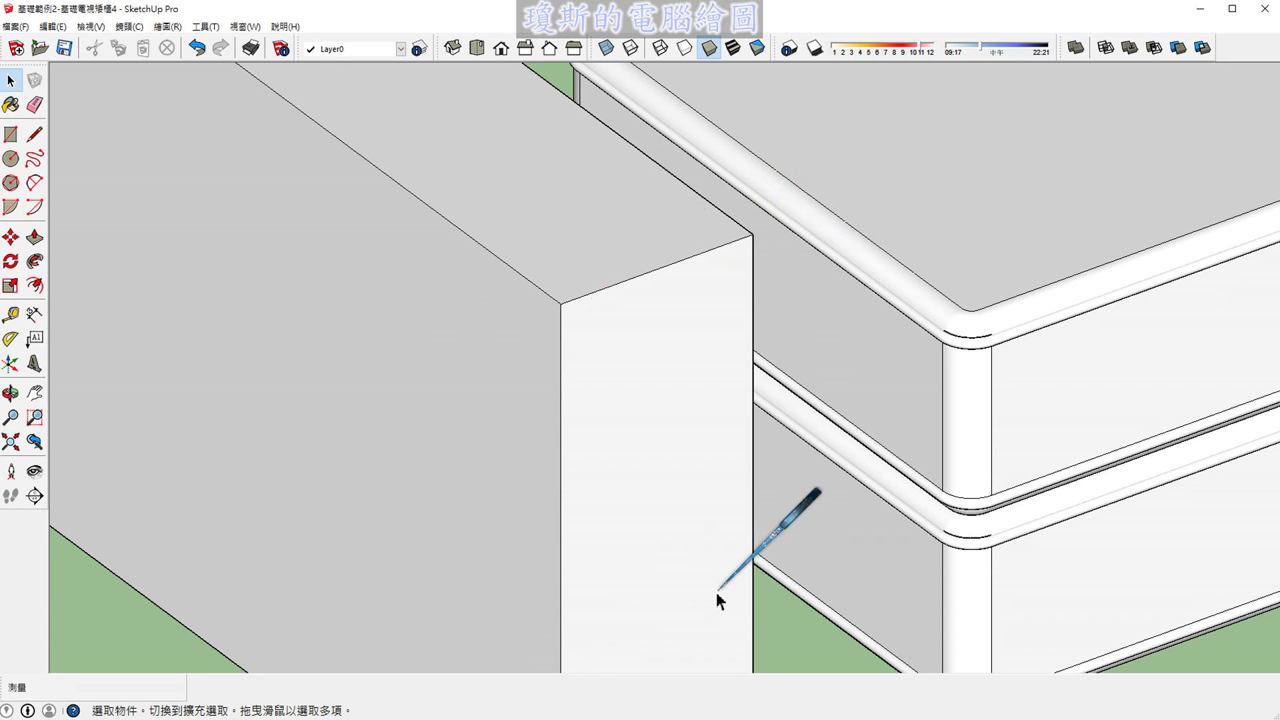
{"action": "scroll", "coordinate": [706, 513], "scroll_direction": "up", "scroll_amount": 2}
{"action": "scroll", "coordinate": [638, 595], "scroll_direction": "up", "scroll_amount": 3}
{"action": "scroll", "coordinate": [623, 599], "scroll_direction": "up", "scroll_amount": 3}
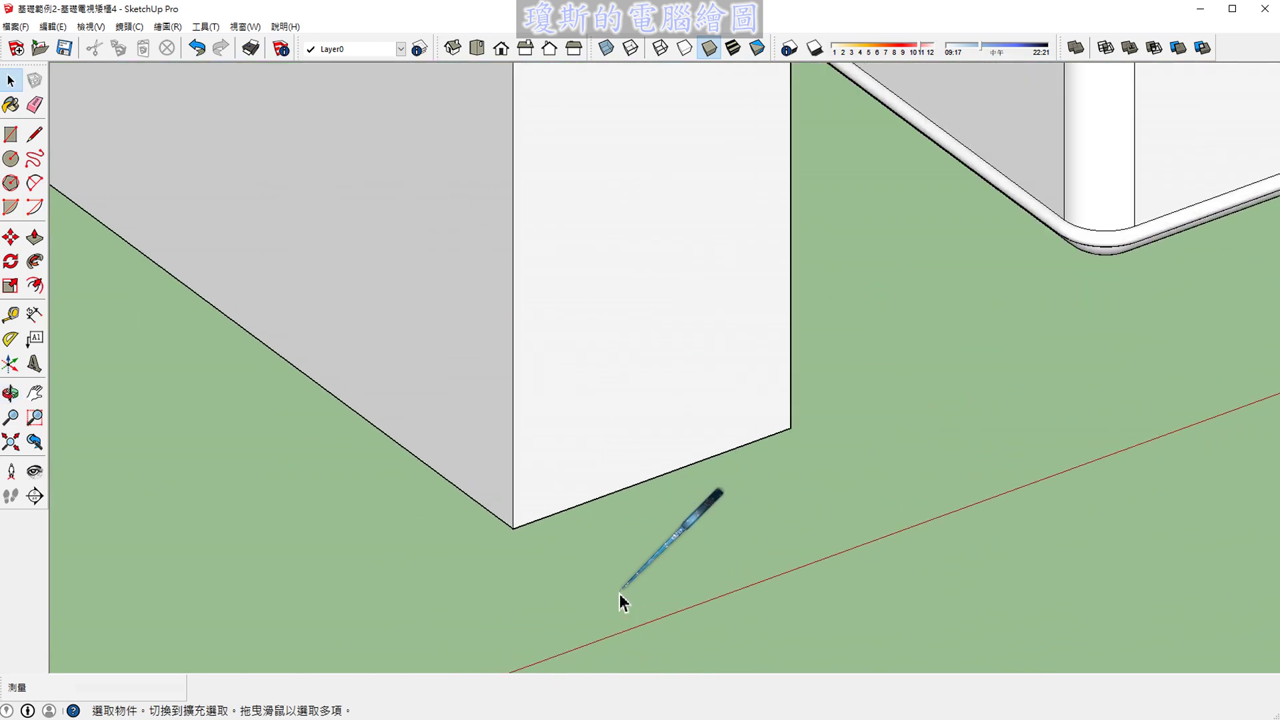
{"action": "left_click_drag", "start_coordinate": [511, 470], "coordinate": [567, 508]}
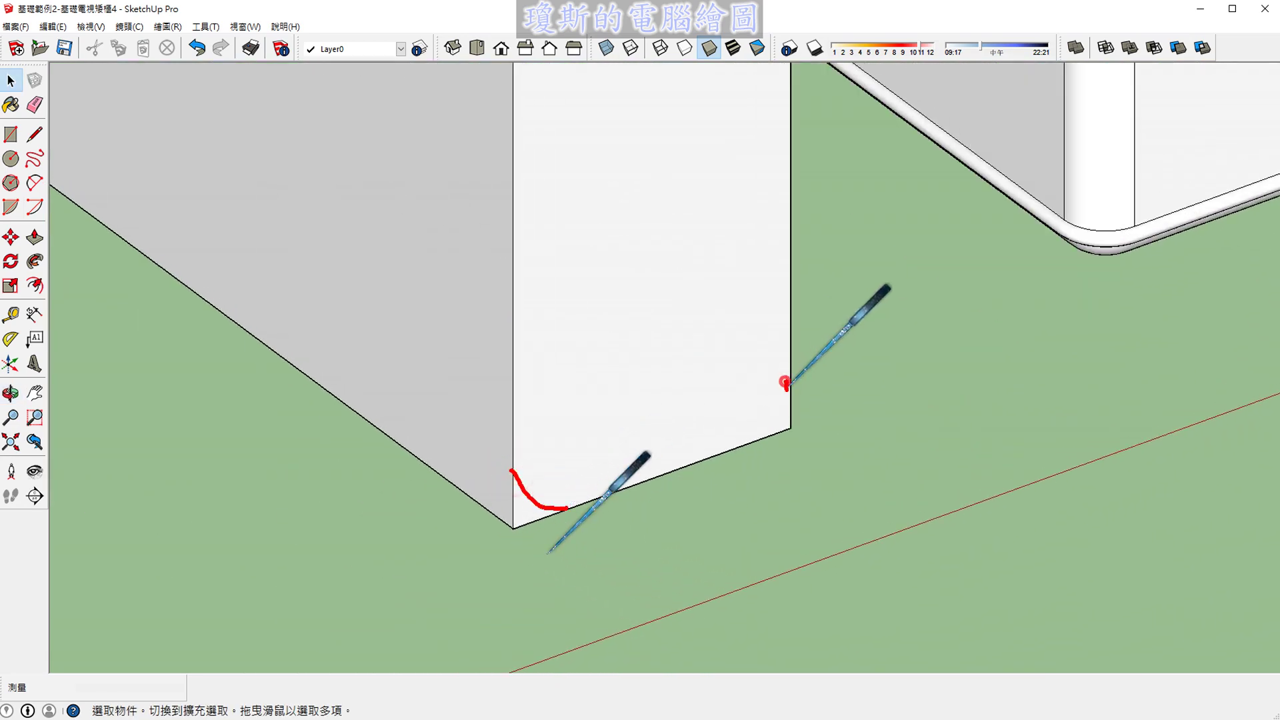
{"action": "left_click_drag", "start_coordinate": [787, 382], "coordinate": [757, 441]}
{"action": "key", "text": "e"}
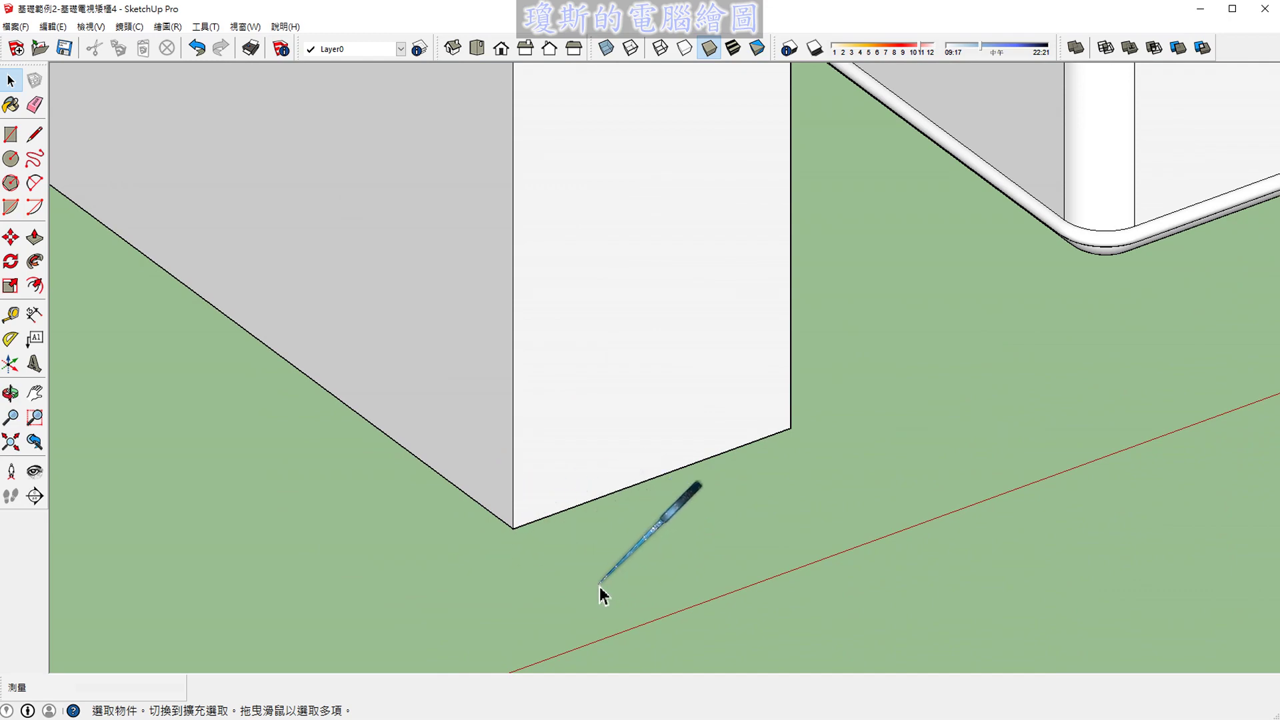
{"action": "scroll", "coordinate": [624, 585], "scroll_direction": "down", "scroll_amount": 1}
{"action": "scroll", "coordinate": [623, 585], "scroll_direction": "down", "scroll_amount": 3}
{"action": "scroll", "coordinate": [611, 472], "scroll_direction": "down", "scroll_amount": 1}
{"action": "scroll", "coordinate": [610, 466], "scroll_direction": "up", "scroll_amount": 3}
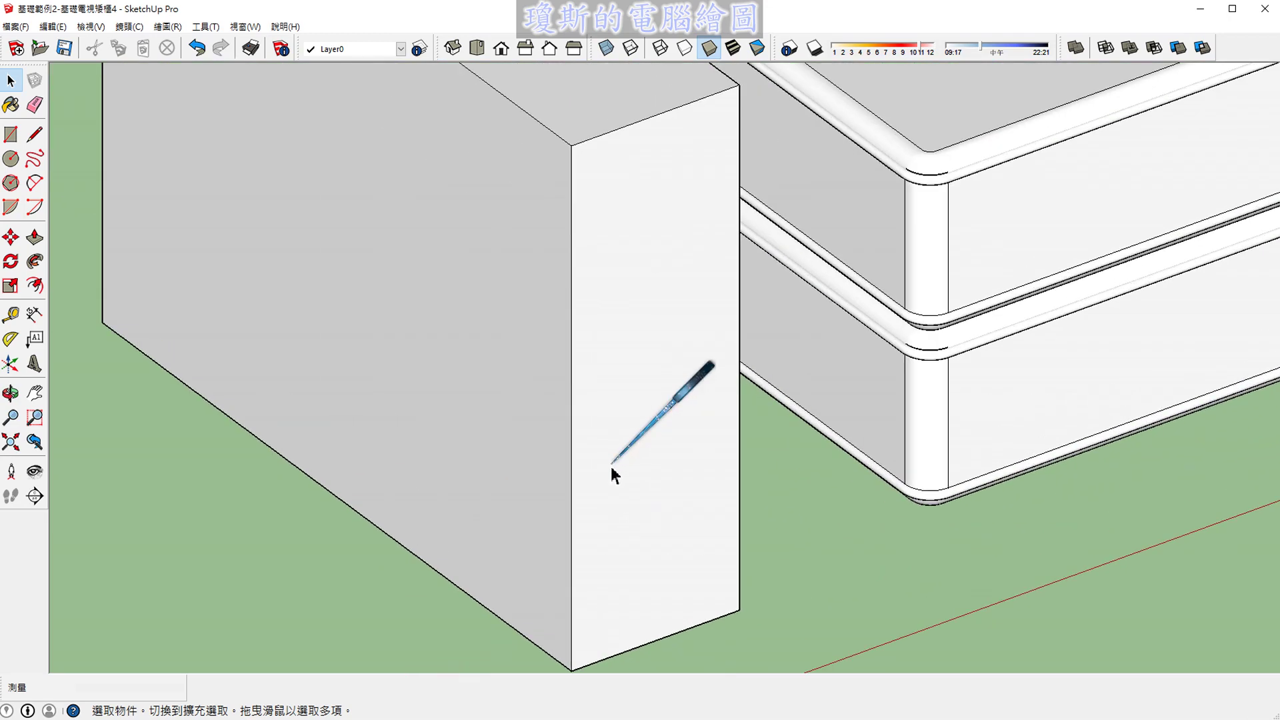
{"action": "middle_click_drag", "start_coordinate": [614, 445], "coordinate": [641, 447], "text": "shift"}
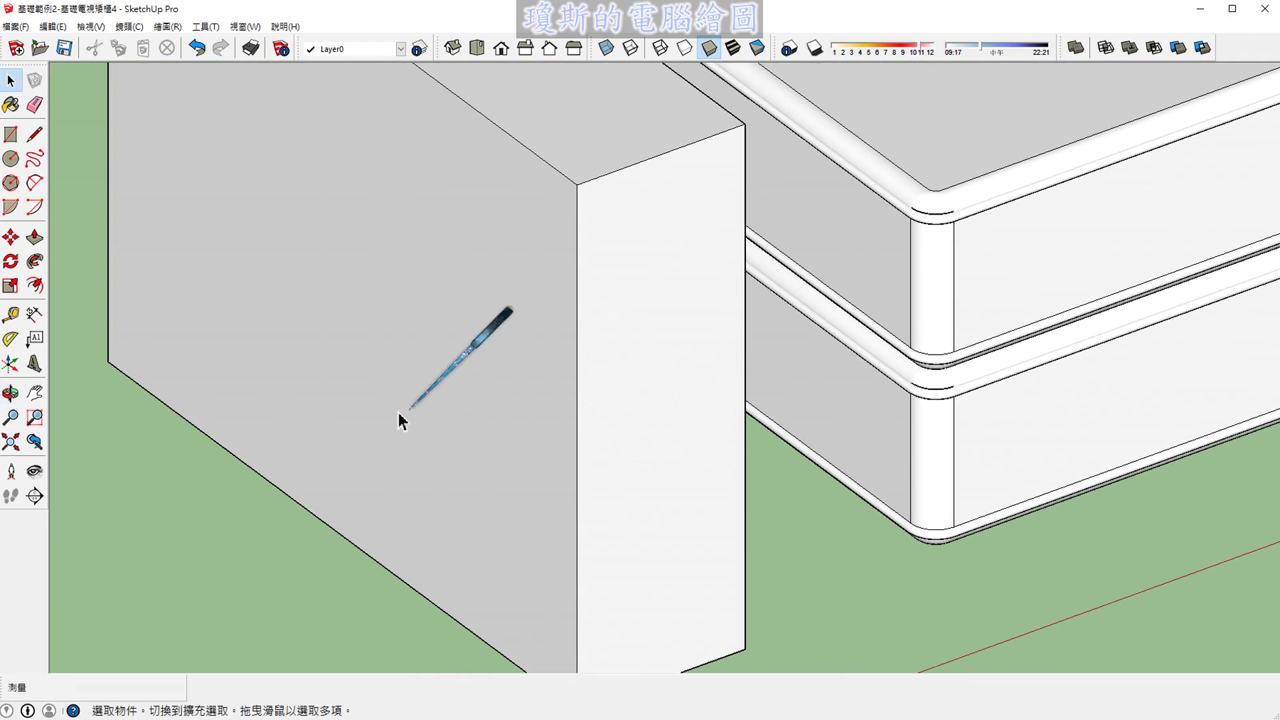
Place guide lines in from the left and right edges of the narrow front face.
{"action": "left_click", "coordinate": [17, 317]}
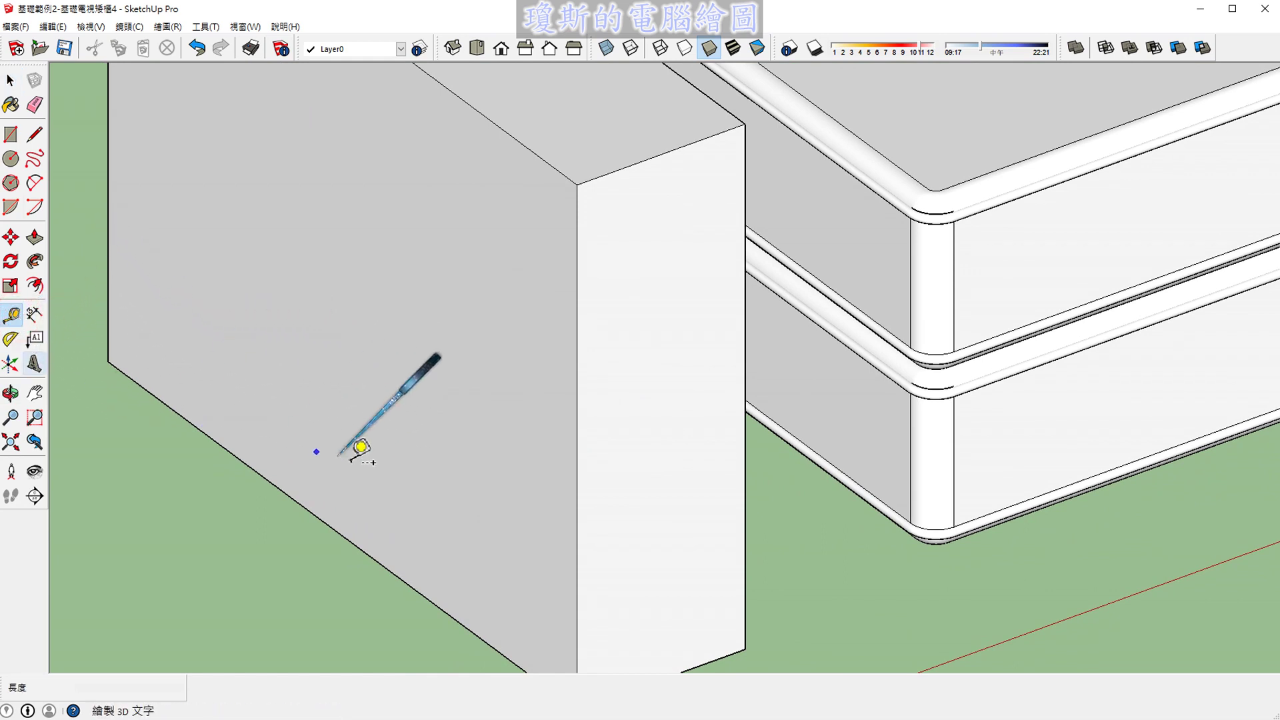
{"action": "left_click", "coordinate": [577, 501]}
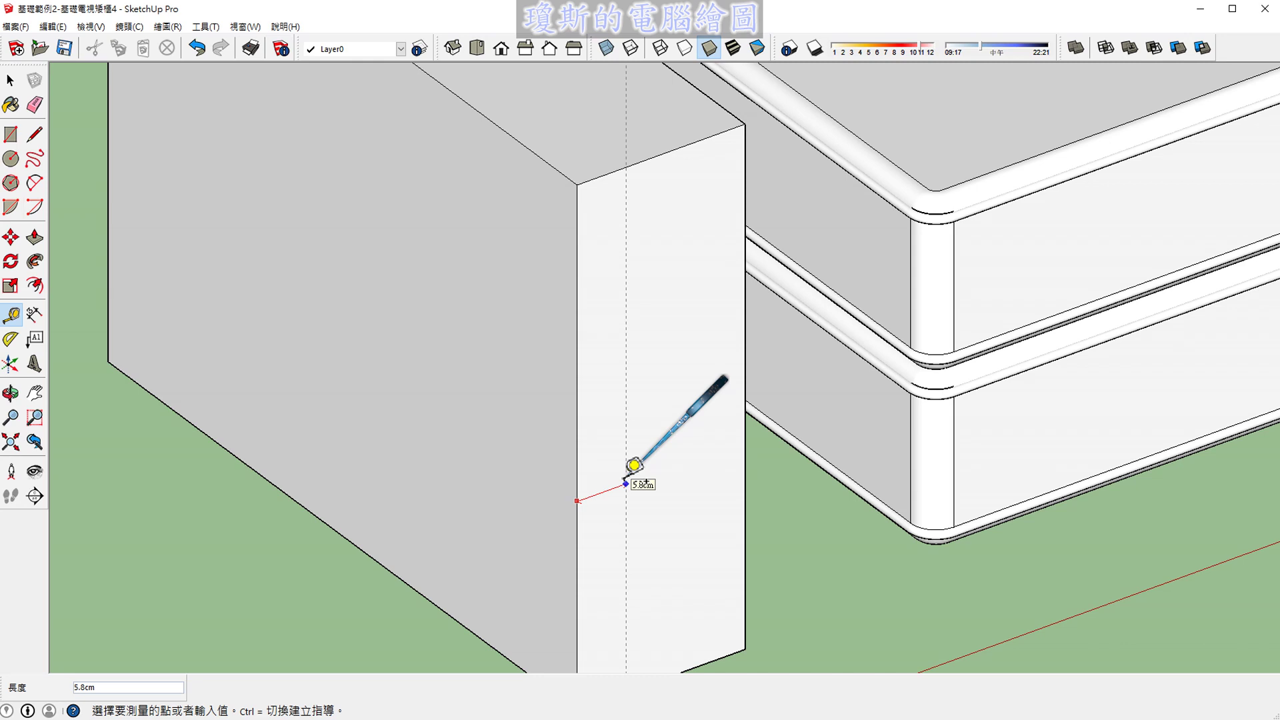
{"action": "type", "text": "3"}
{"action": "key", "text": "Return"}
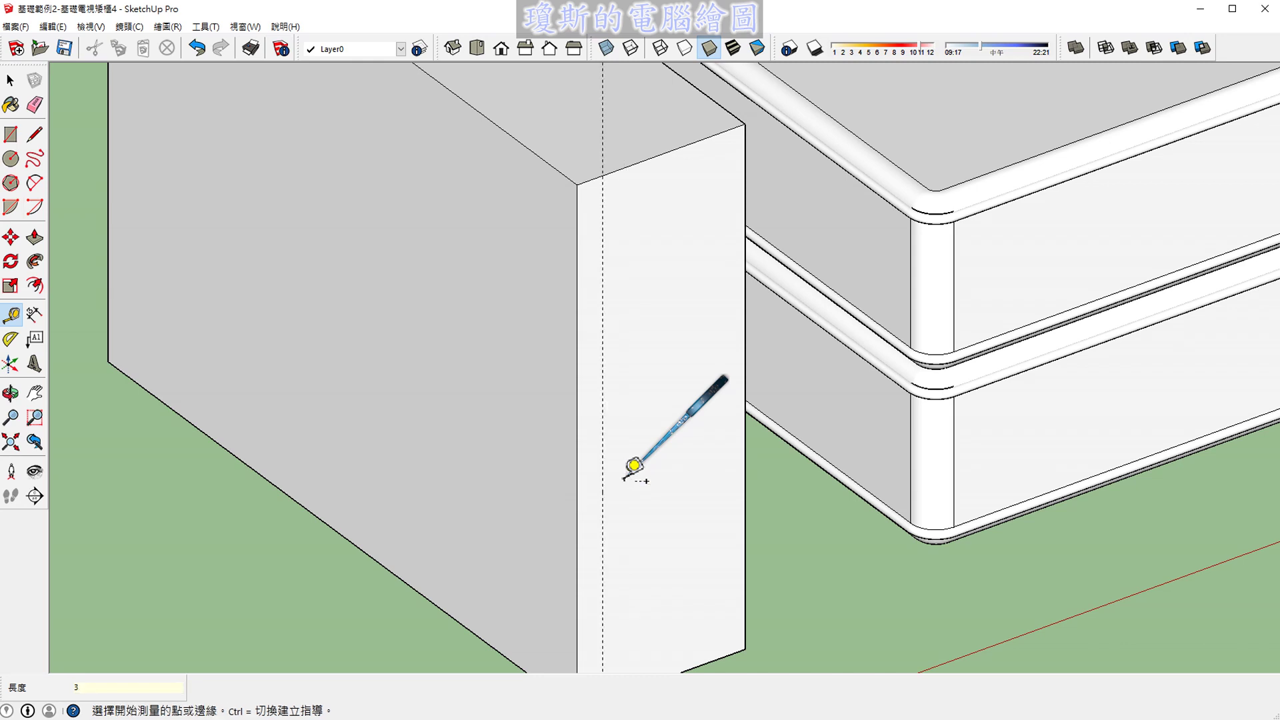
{"action": "left_click", "coordinate": [744, 446]}
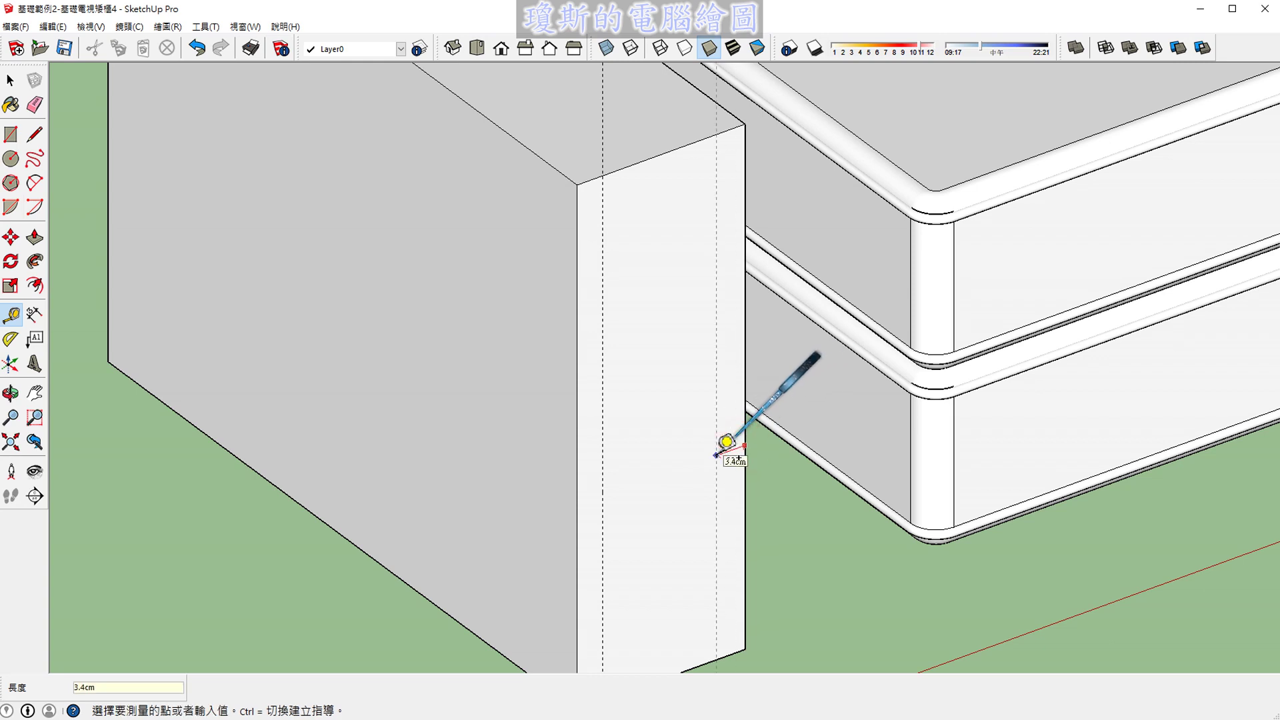
{"action": "type", "text": ".6"}
{"action": "key", "text": "Return"}
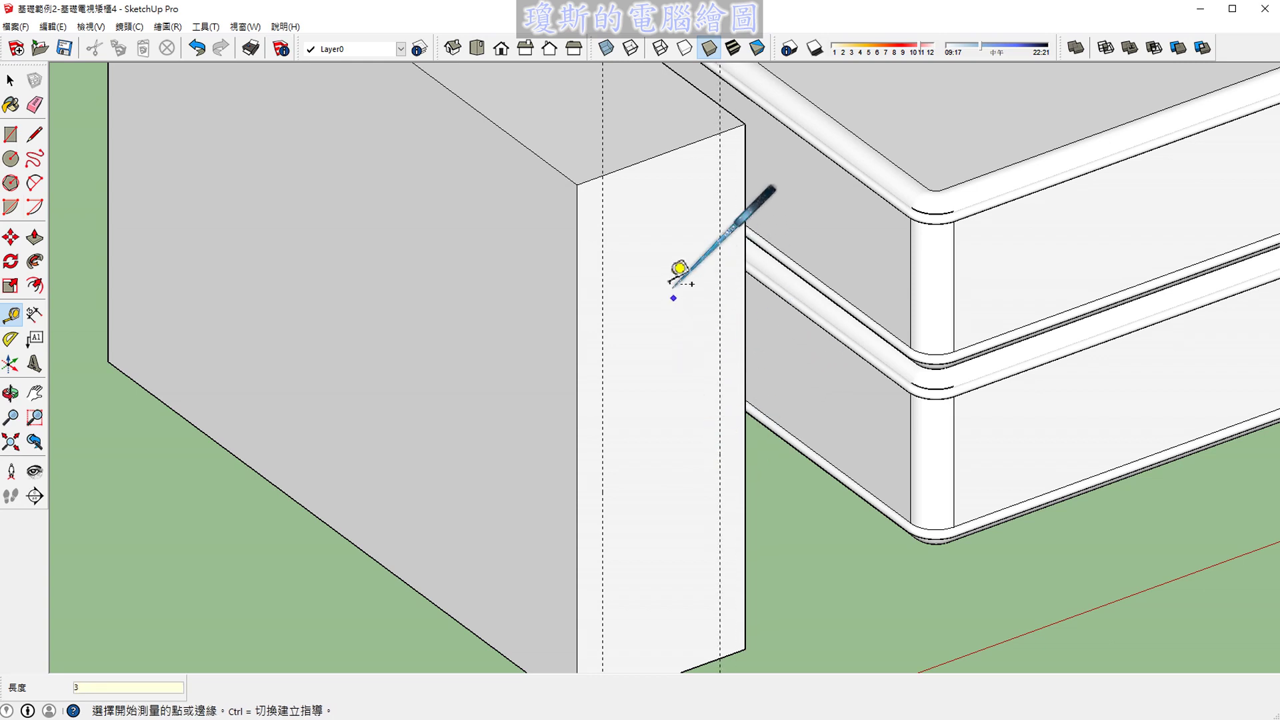
Add guide lines 3 cm in from the face's top and bottom edges.
{"action": "left_click", "coordinate": [648, 161]}
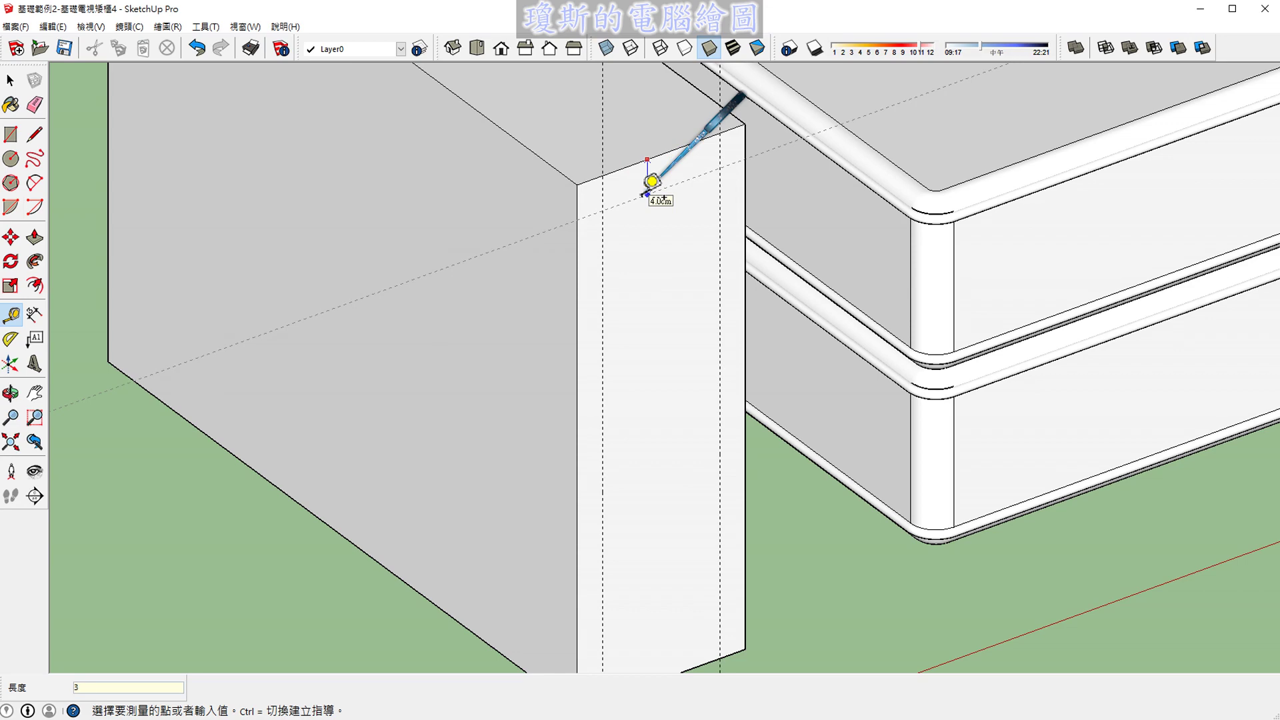
{"action": "key", "text": "Return"}
{"action": "middle_click_drag", "start_coordinate": [699, 486], "coordinate": [677, 449], "text": "shift"}
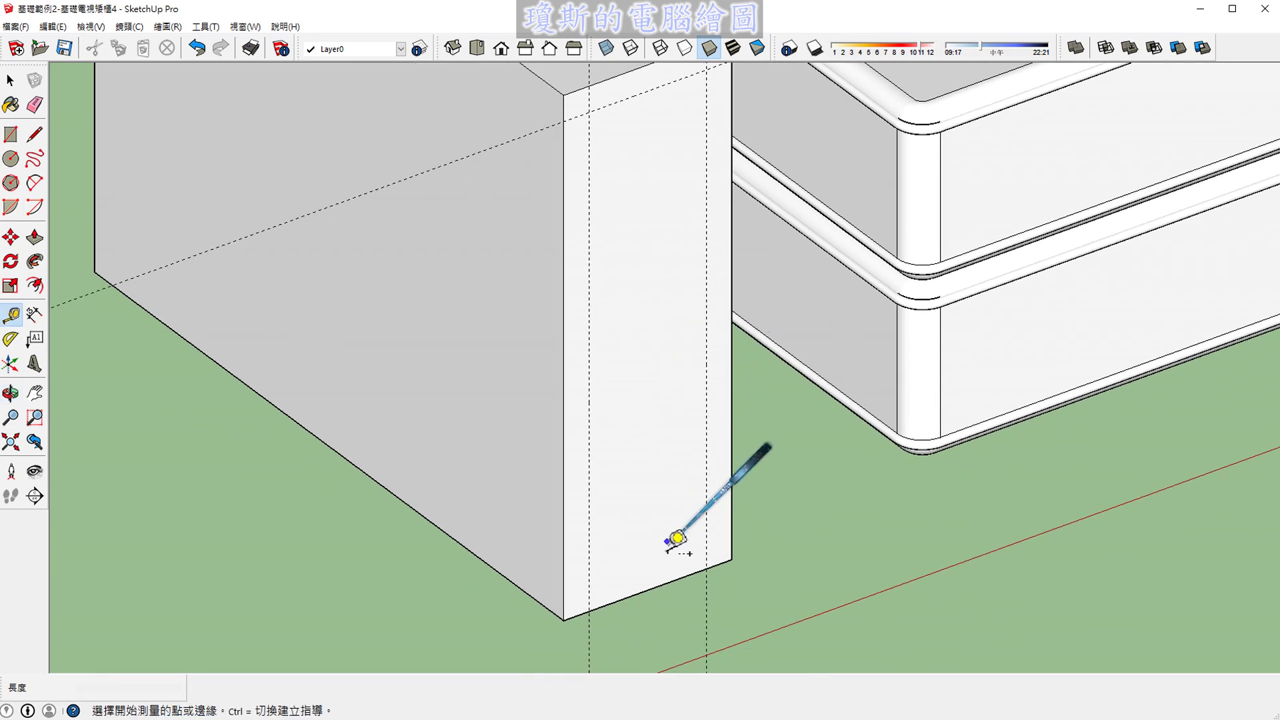
{"action": "left_click", "coordinate": [662, 584]}
{"action": "type", "text": "3"}
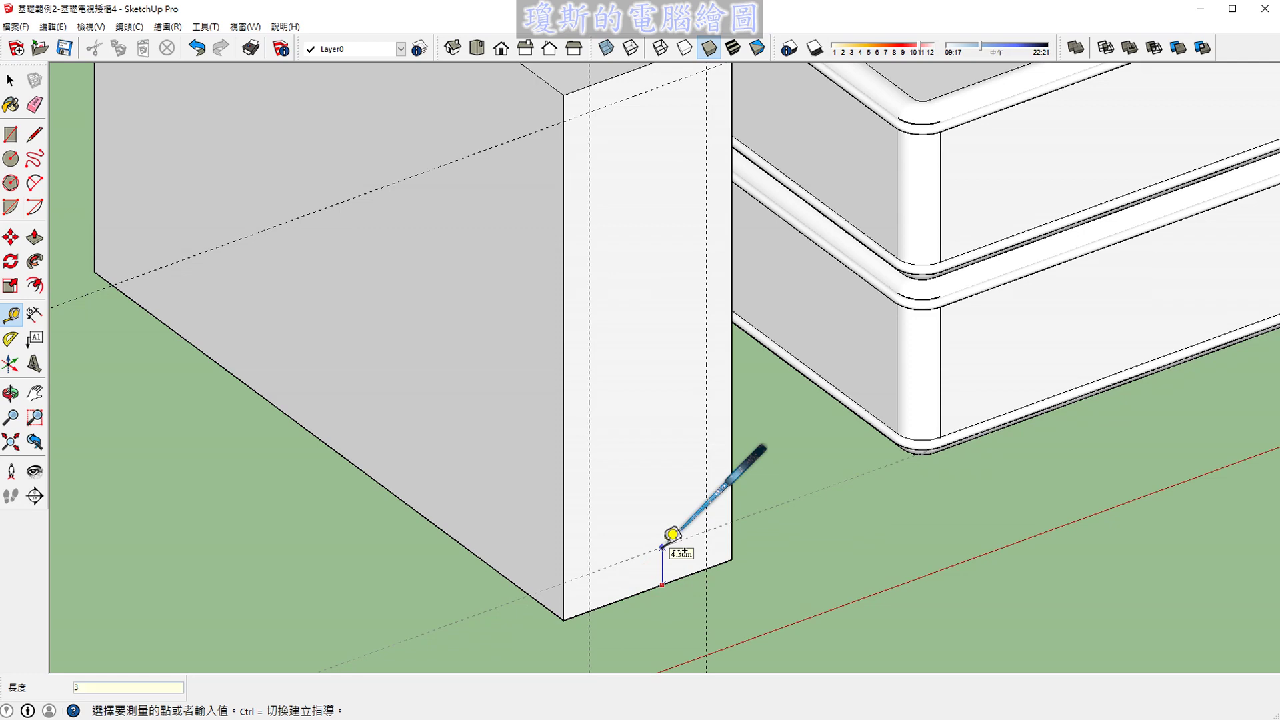
{"action": "key", "text": "space"}
{"action": "scroll", "coordinate": [572, 123], "scroll_direction": "up", "scroll_amount": 3}
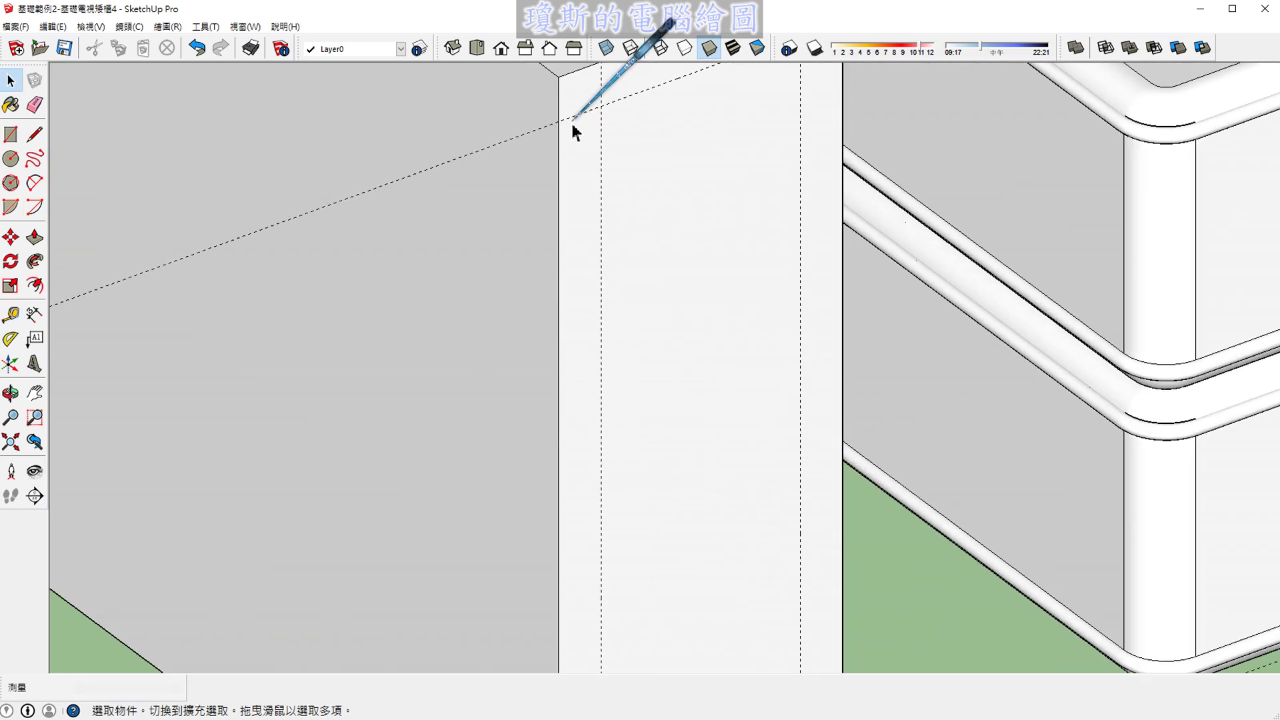
{"action": "middle_click_drag", "start_coordinate": [578, 118], "coordinate": [615, 217], "text": "shift"}
{"action": "scroll", "coordinate": [627, 245], "scroll_direction": "up", "scroll_amount": 2}
Round the front face's top-left corner with a tangent 3 cm arc.
{"action": "scroll", "coordinate": [628, 246], "scroll_direction": "up", "scroll_amount": 1}
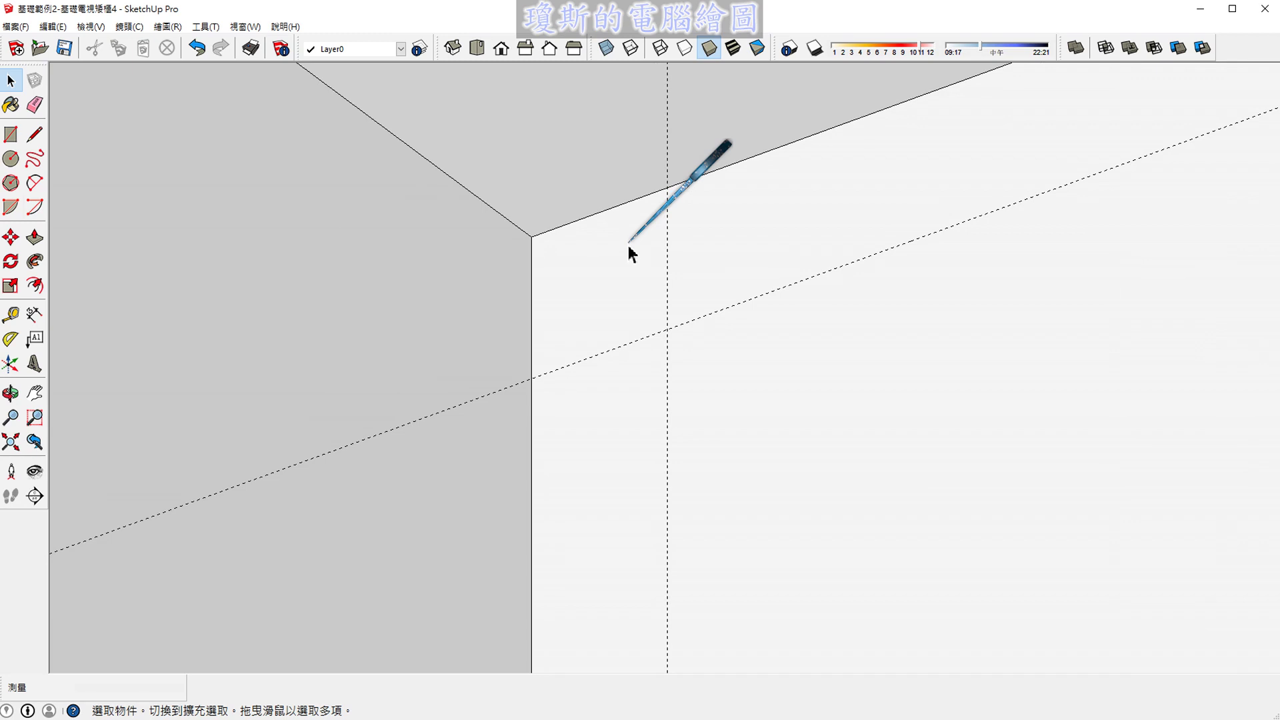
{"action": "left_click", "coordinate": [31, 182]}
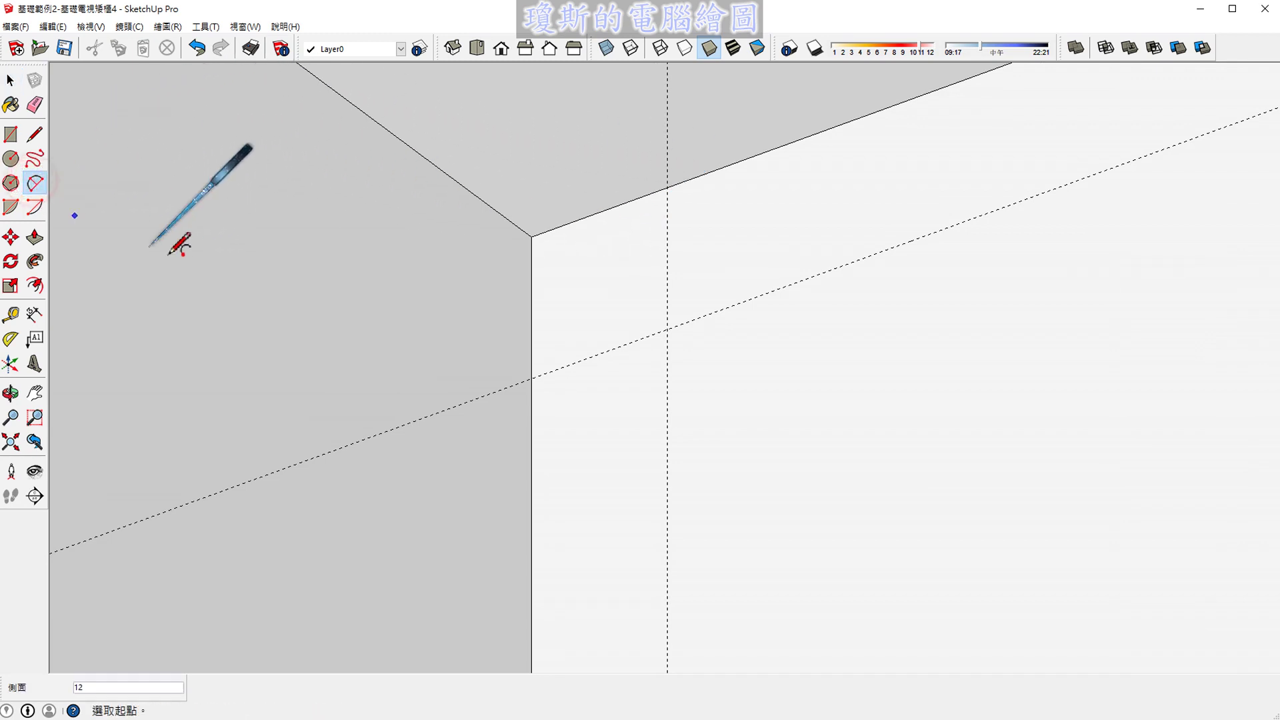
{"action": "left_click", "coordinate": [667, 187]}
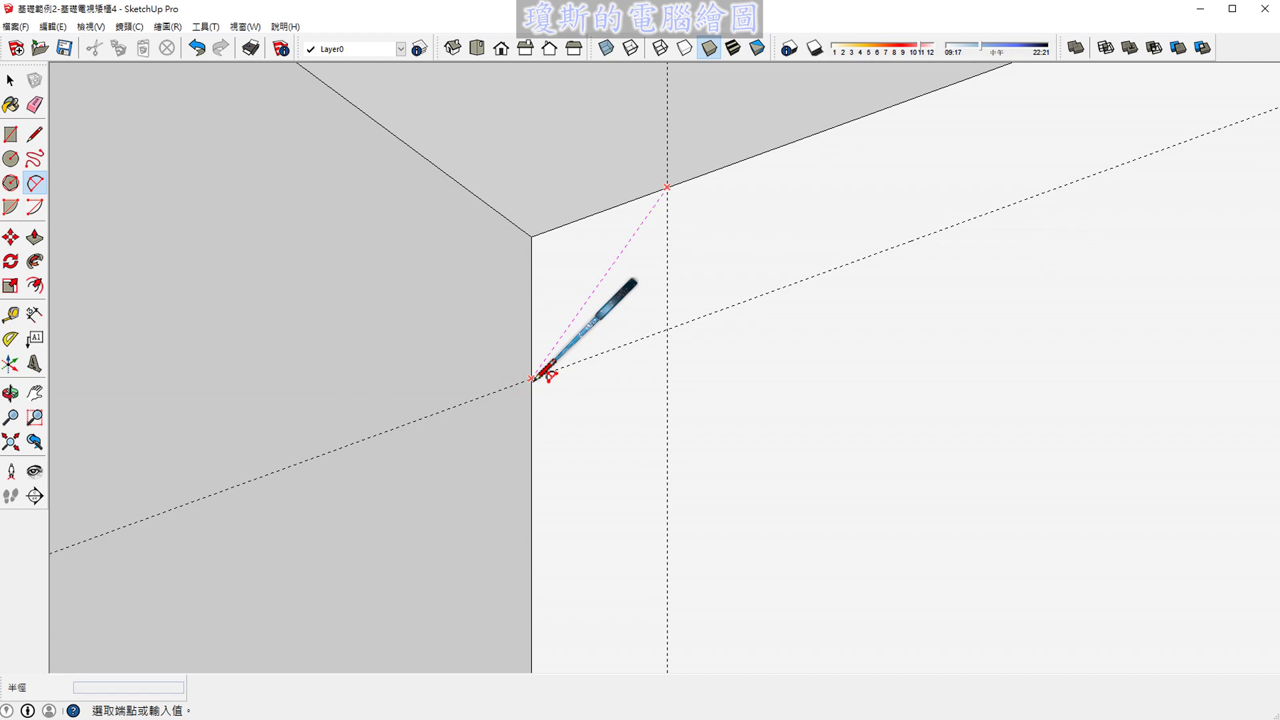
{"action": "left_click", "coordinate": [532, 378]}
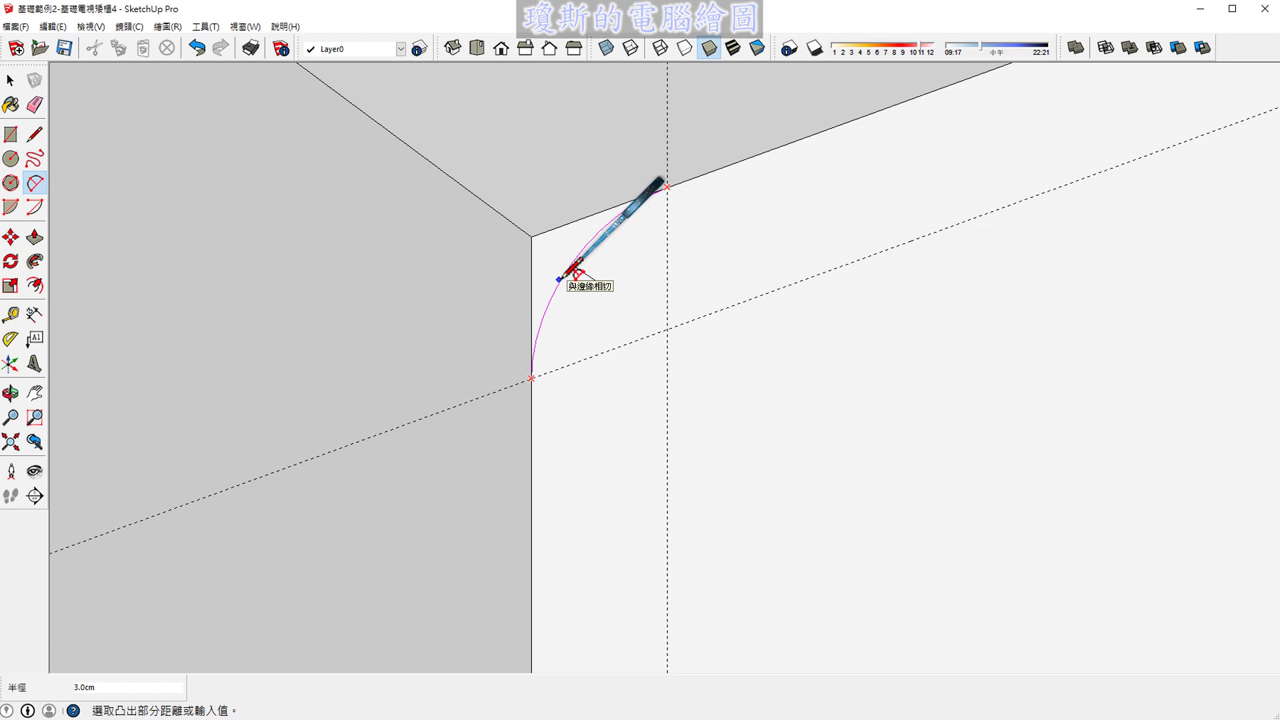
{"action": "left_click", "coordinate": [562, 275]}
Round the top-right corner with a tangent 3 cm arc.
{"action": "scroll", "coordinate": [562, 275], "scroll_direction": "down", "scroll_amount": 2}
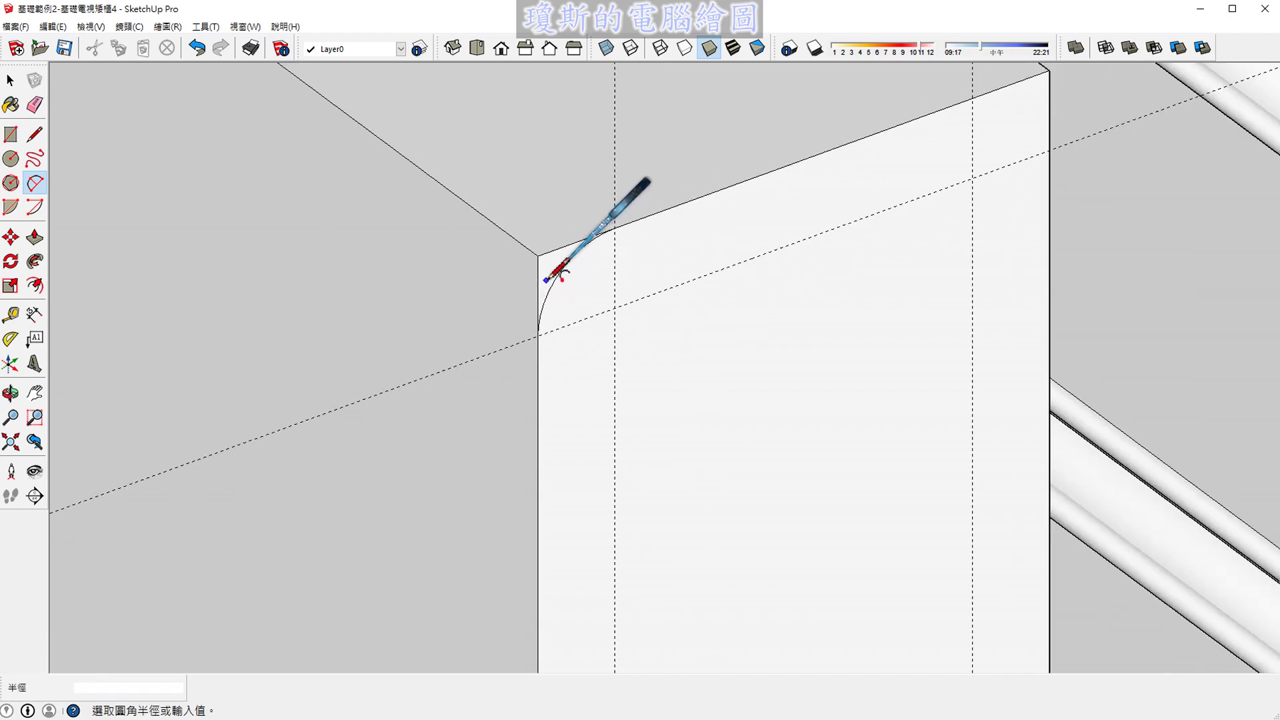
{"action": "scroll", "coordinate": [966, 120], "scroll_direction": "up", "scroll_amount": 2}
{"action": "scroll", "coordinate": [909, 94], "scroll_direction": "up", "scroll_amount": 2}
{"action": "scroll", "coordinate": [857, 164], "scroll_direction": "up", "scroll_amount": 2}
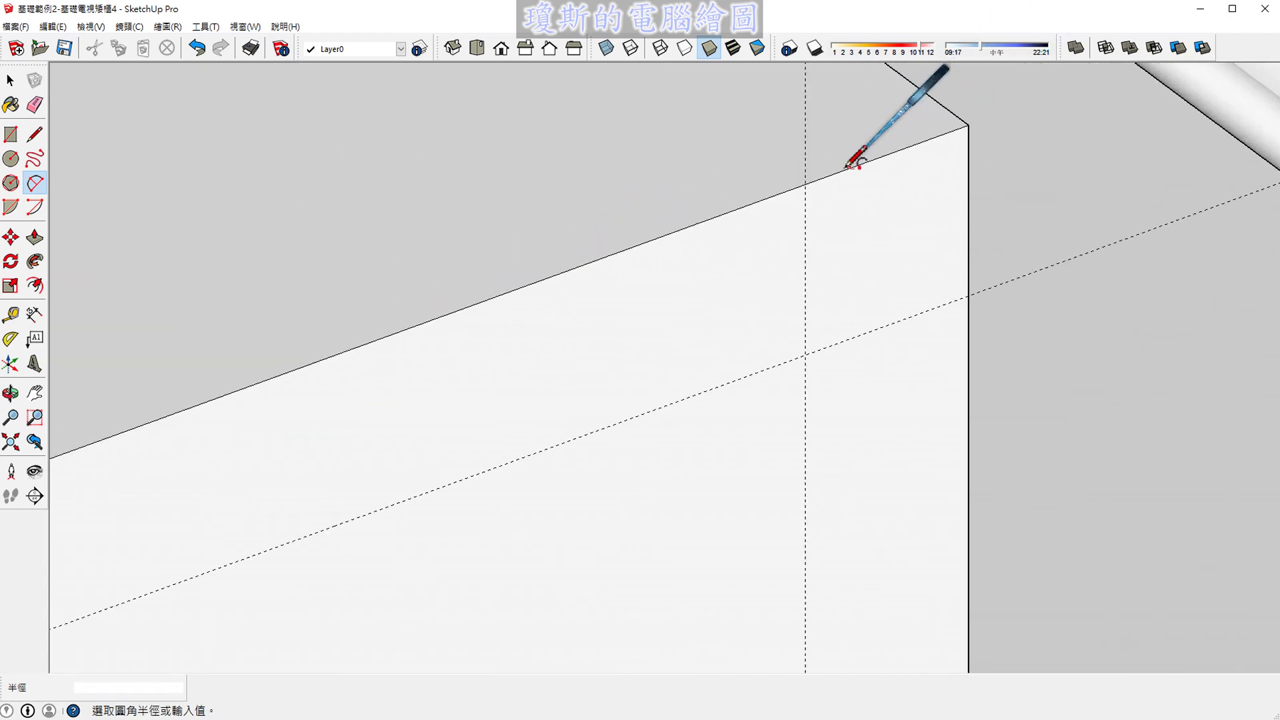
{"action": "left_click", "coordinate": [805, 183]}
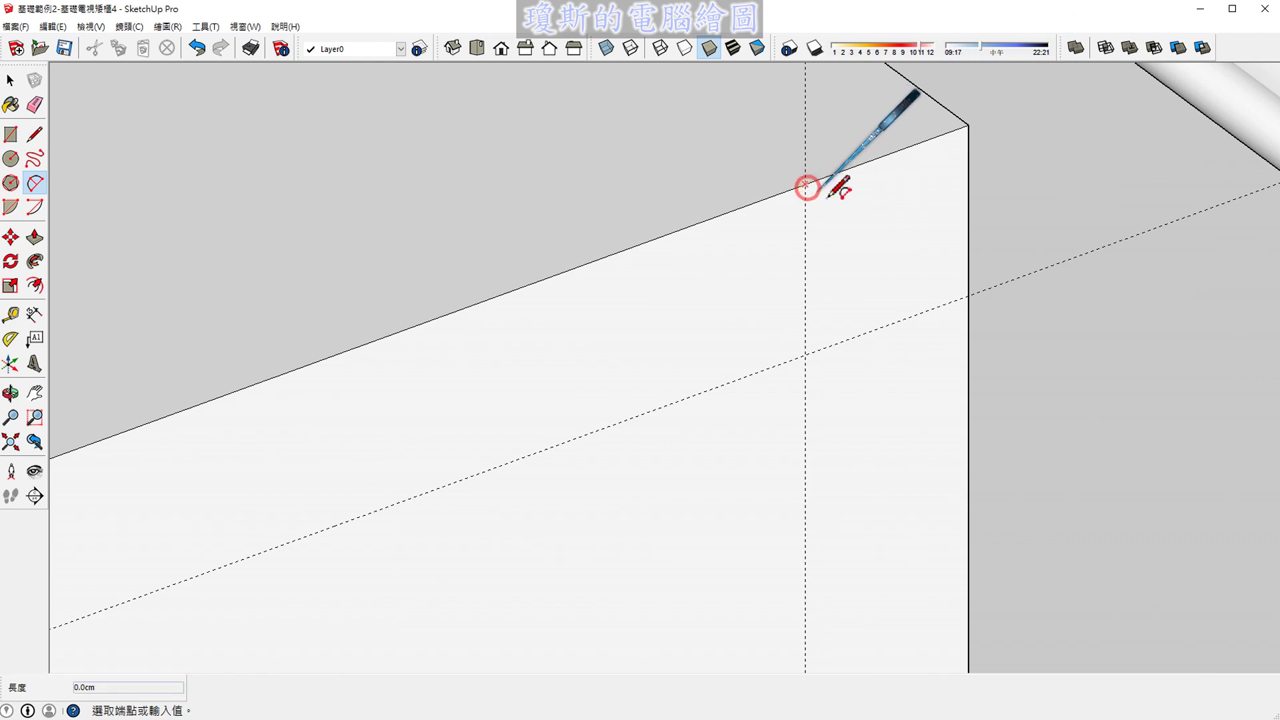
{"action": "left_click", "coordinate": [967, 295]}
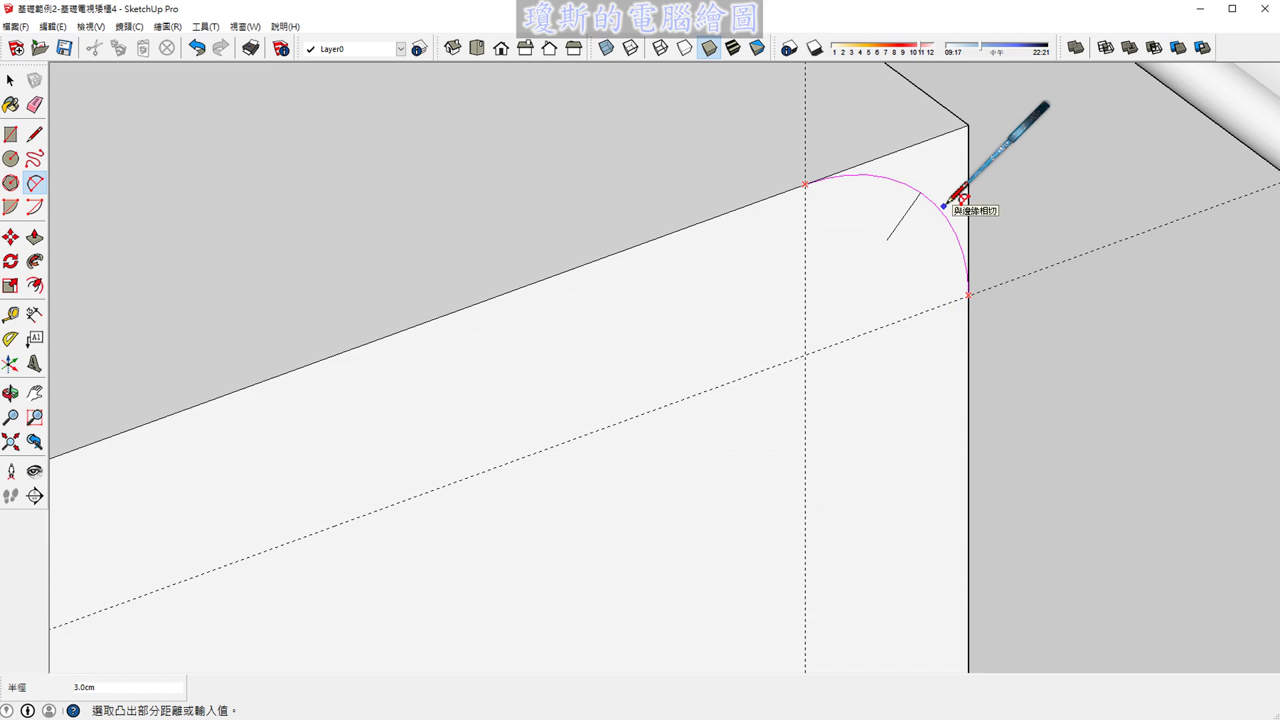
{"action": "left_click", "coordinate": [946, 203]}
Round the face's lower corner with a tangent 3 cm arc.
{"action": "middle_click_drag", "start_coordinate": [873, 208], "coordinate": [878, 496]}
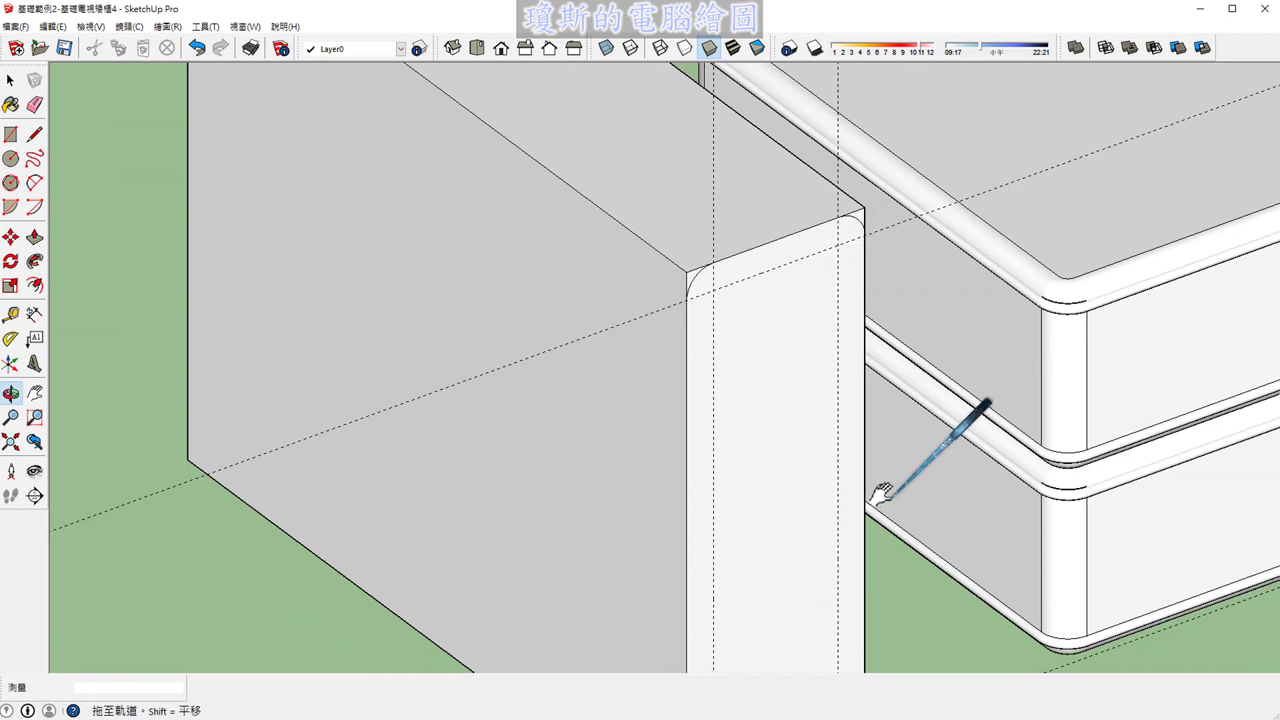
{"action": "scroll", "coordinate": [832, 142], "scroll_direction": "down", "scroll_amount": 3}
{"action": "scroll", "coordinate": [821, 386], "scroll_direction": "up", "scroll_amount": 3}
{"action": "scroll", "coordinate": [820, 422], "scroll_direction": "up", "scroll_amount": 3}
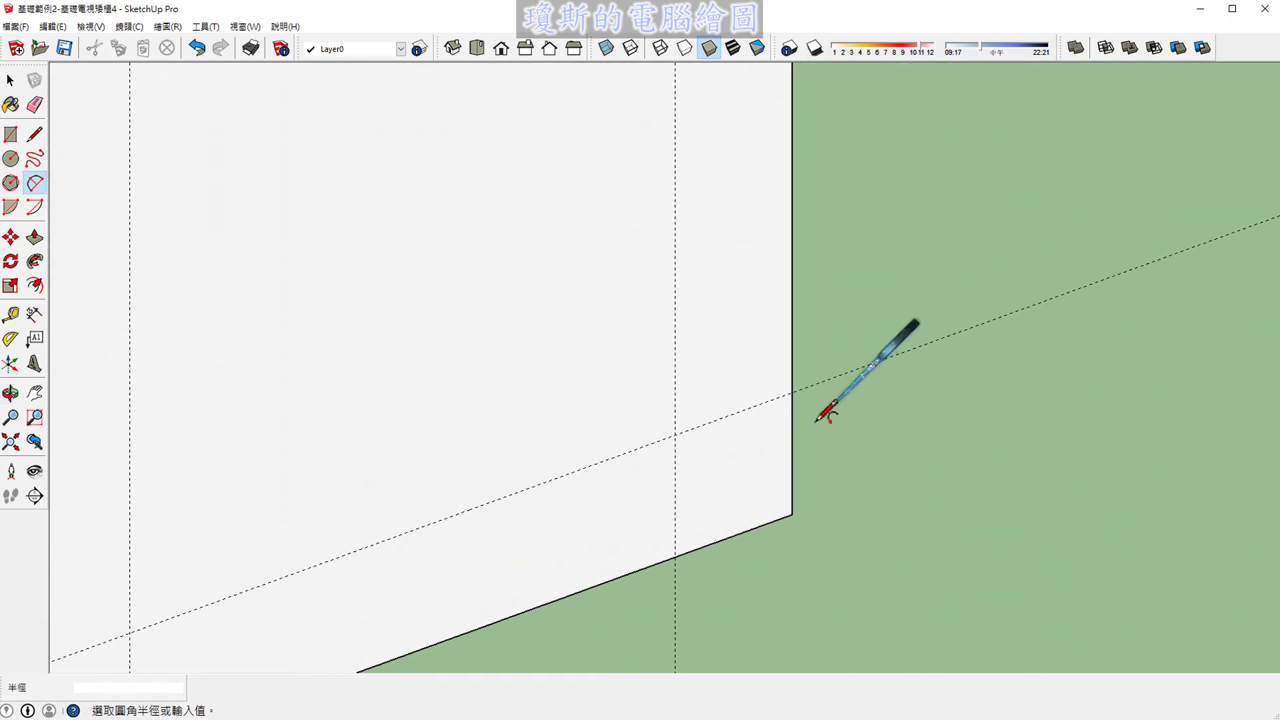
{"action": "mouse_move", "coordinate": [808, 422]}
{"action": "middle_mouse_down"}
{"action": "mouse_move", "coordinate": [775, 454]}
{"action": "mouse_move", "coordinate": [837, 423]}
{"action": "middle_mouse_up"}
{"action": "scroll", "coordinate": [844, 367], "scroll_direction": "down", "scroll_amount": 2}
{"action": "scroll", "coordinate": [826, 293], "scroll_direction": "up", "scroll_amount": 2}
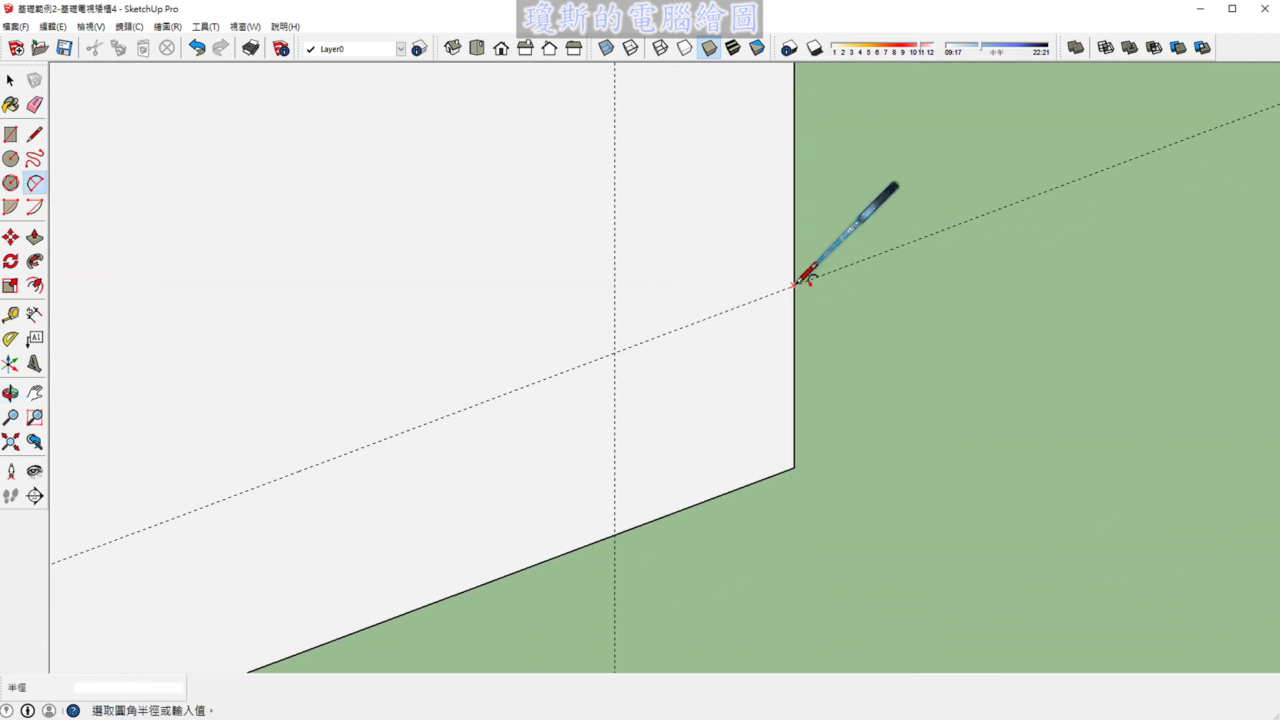
{"action": "left_click", "coordinate": [794, 285]}
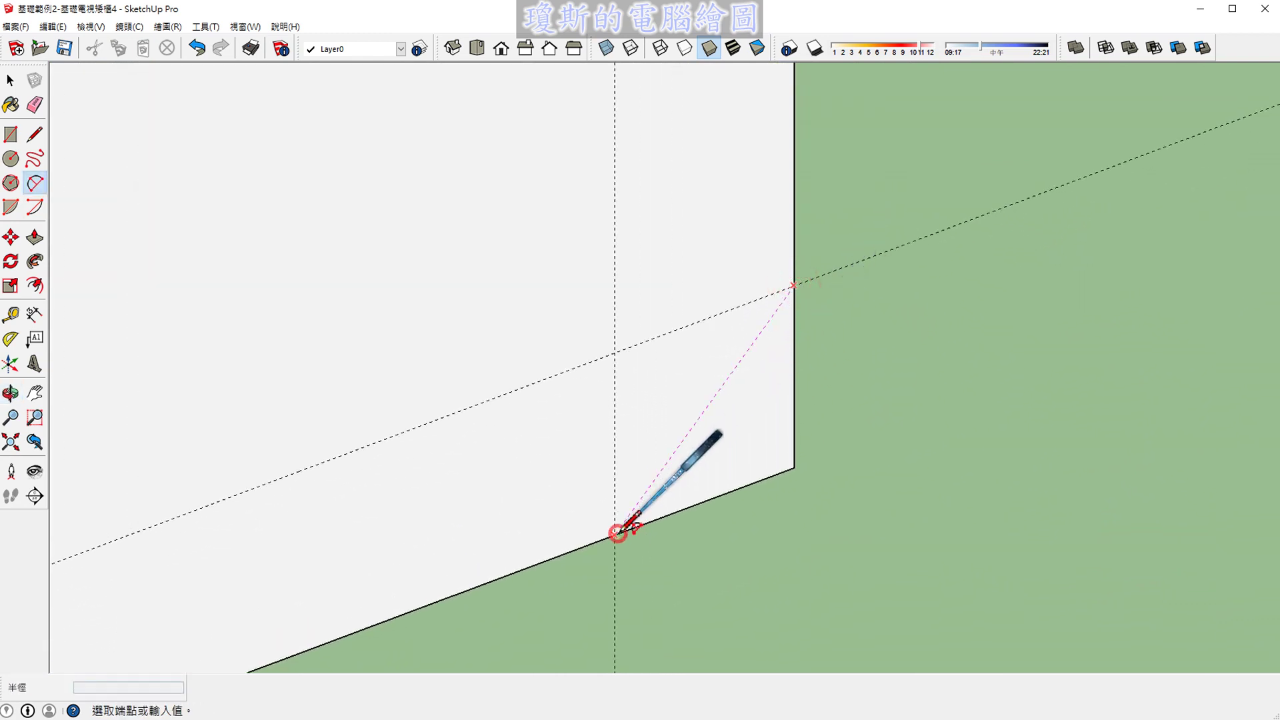
{"action": "left_click", "coordinate": [617, 532]}
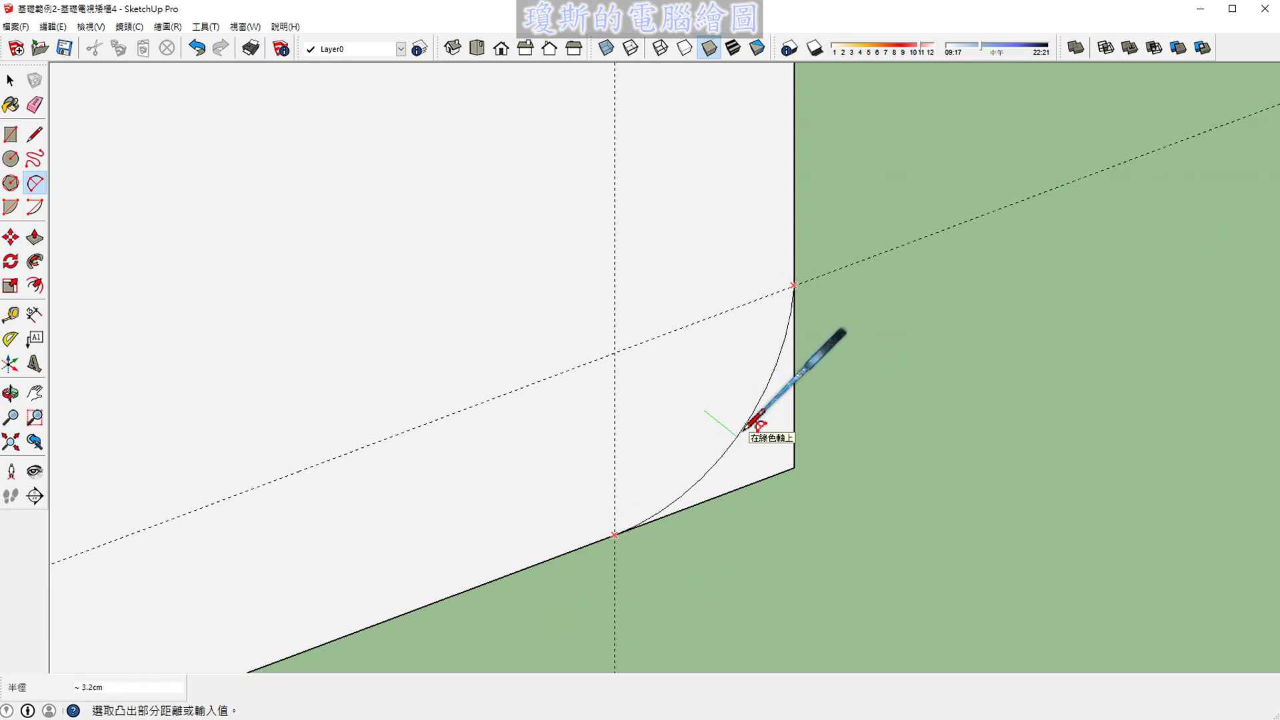
{"action": "scroll", "coordinate": [756, 427], "scroll_direction": "up", "scroll_amount": 2}
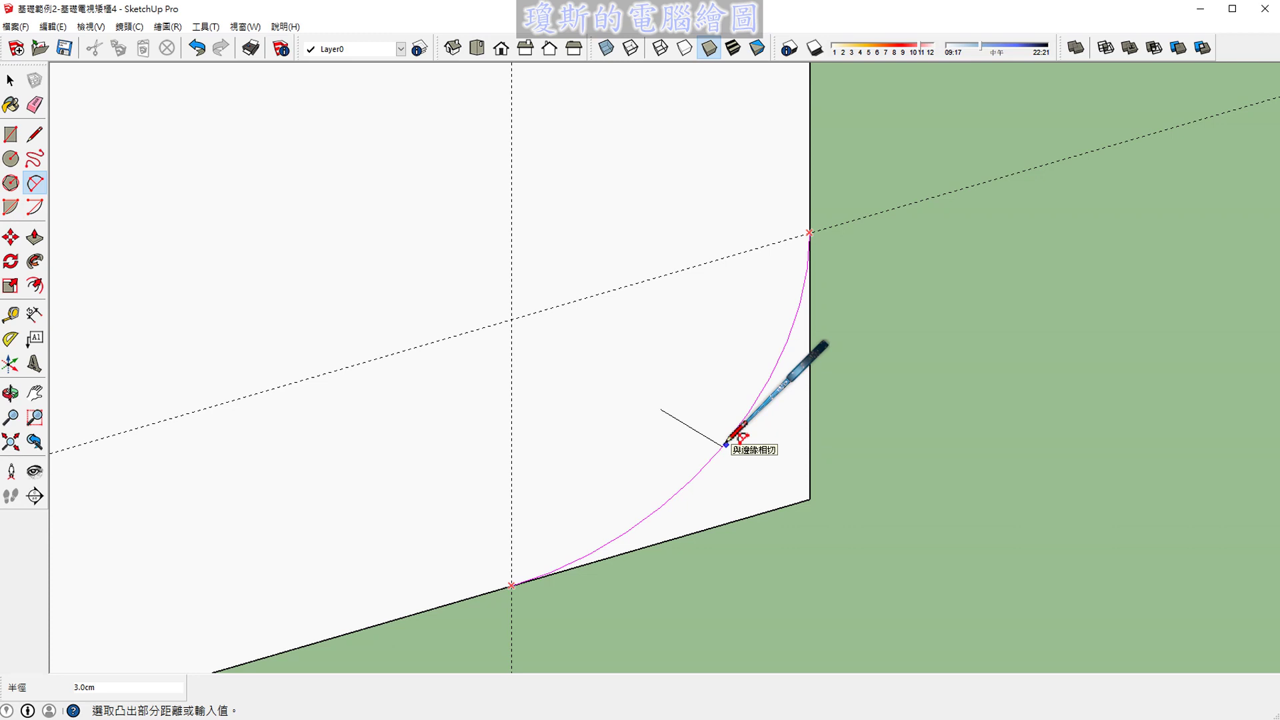
{"action": "left_click", "coordinate": [725, 444]}
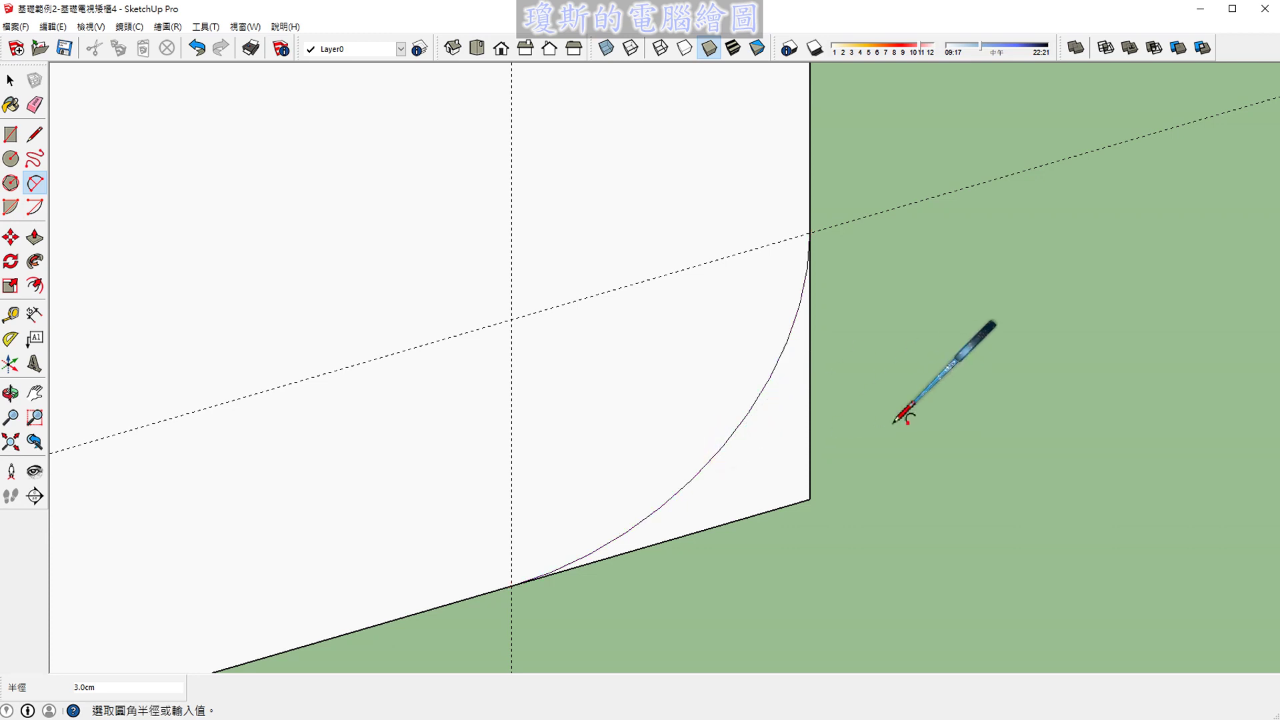
Delete the lower corner arc, try a centre-point arc there, then undo it.
{"action": "key", "text": "space"}
{"action": "left_click", "coordinate": [751, 410]}
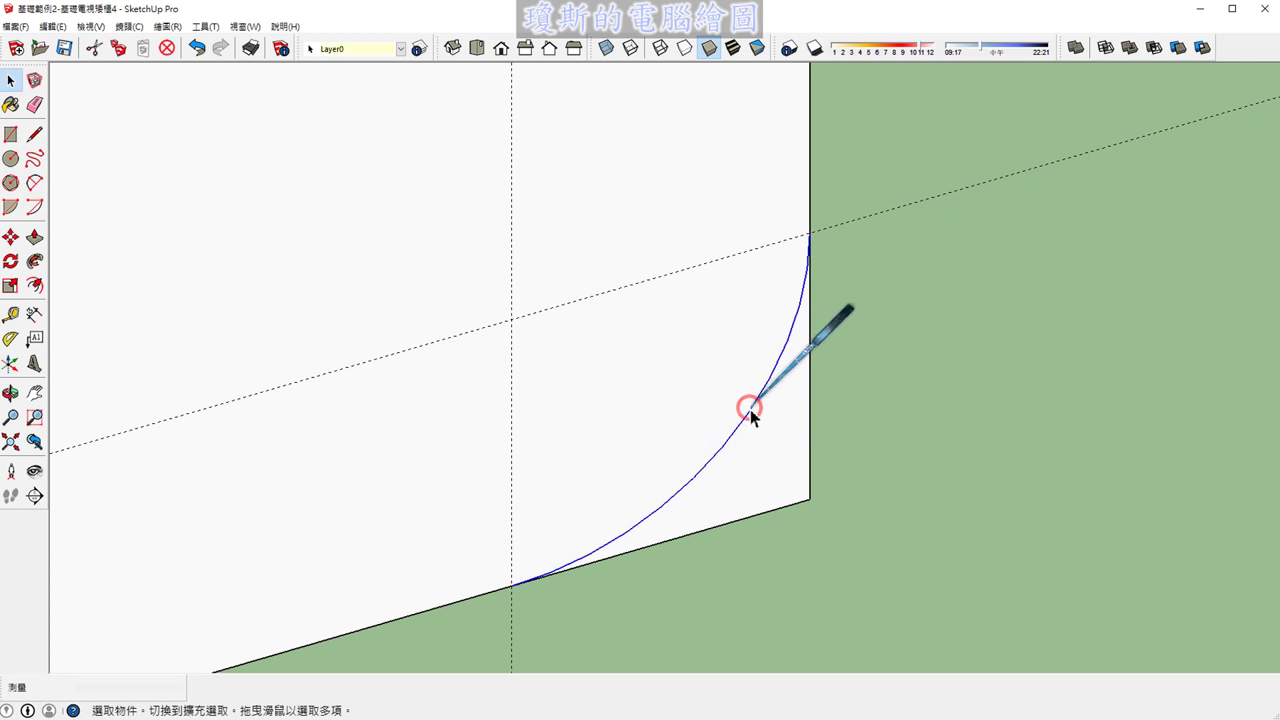
{"action": "key", "text": "Delete"}
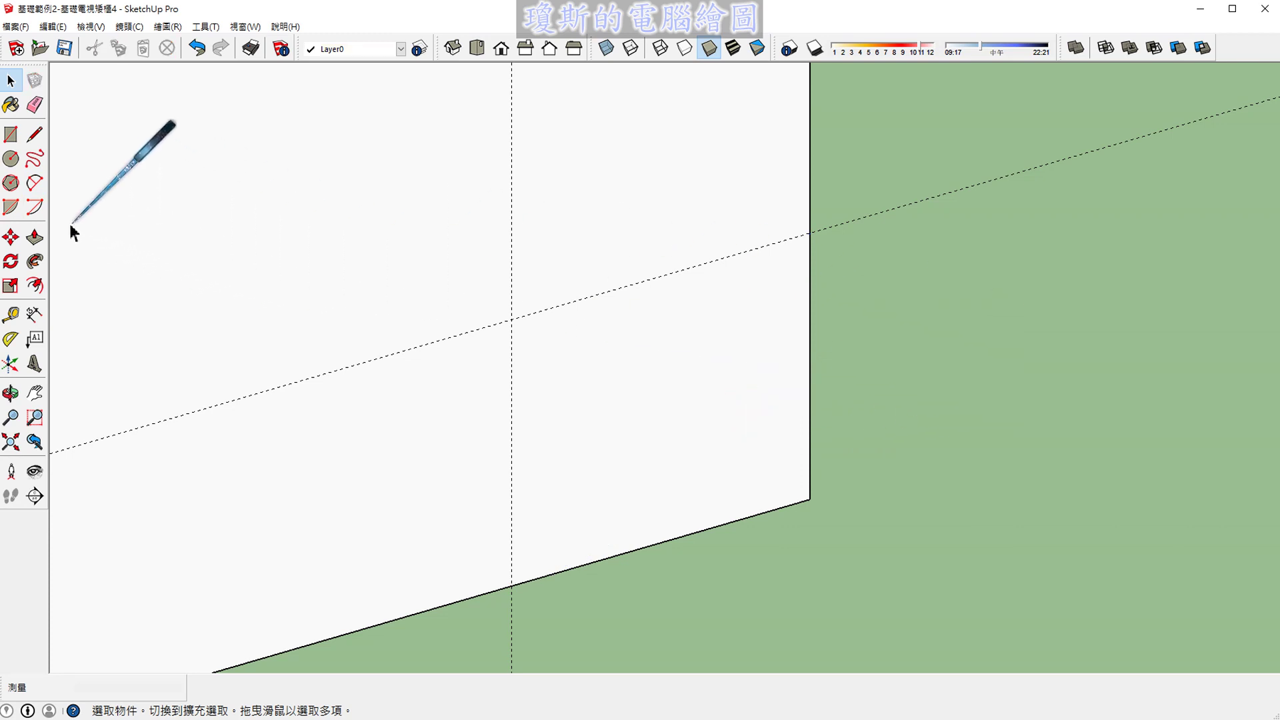
{"action": "left_click", "coordinate": [33, 205]}
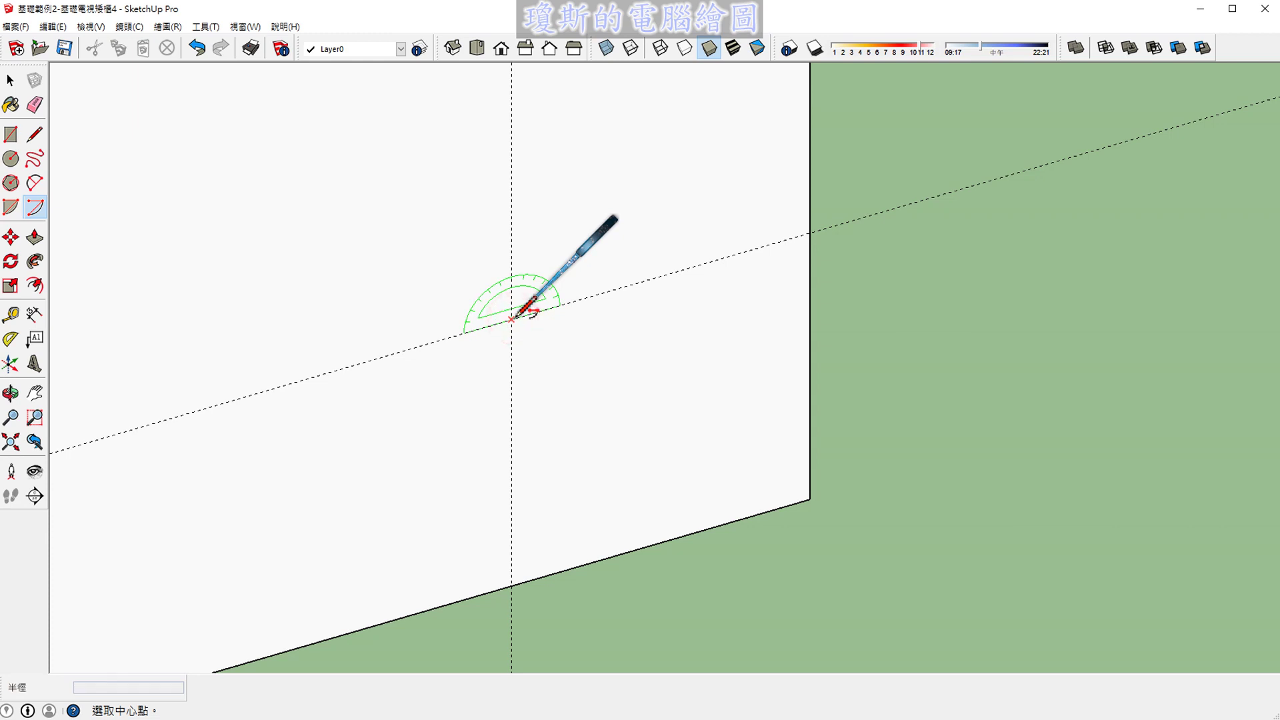
{"action": "left_click", "coordinate": [512, 319]}
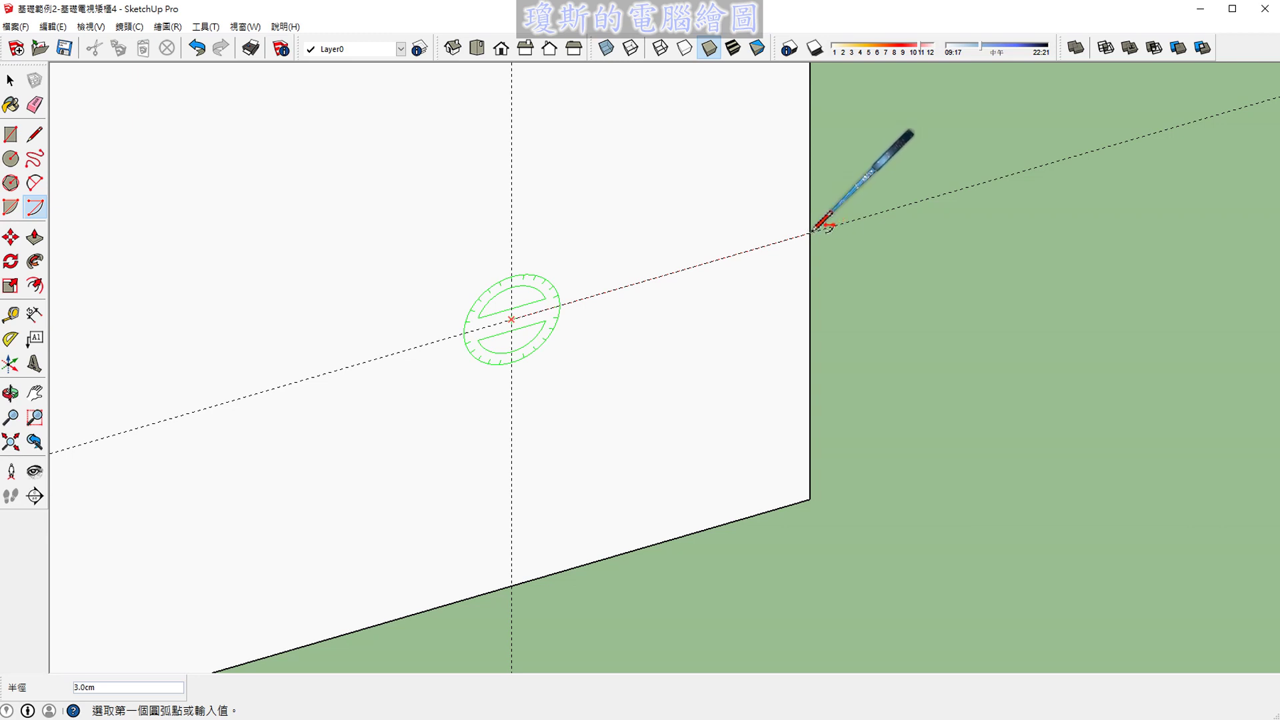
{"action": "left_click", "coordinate": [810, 231]}
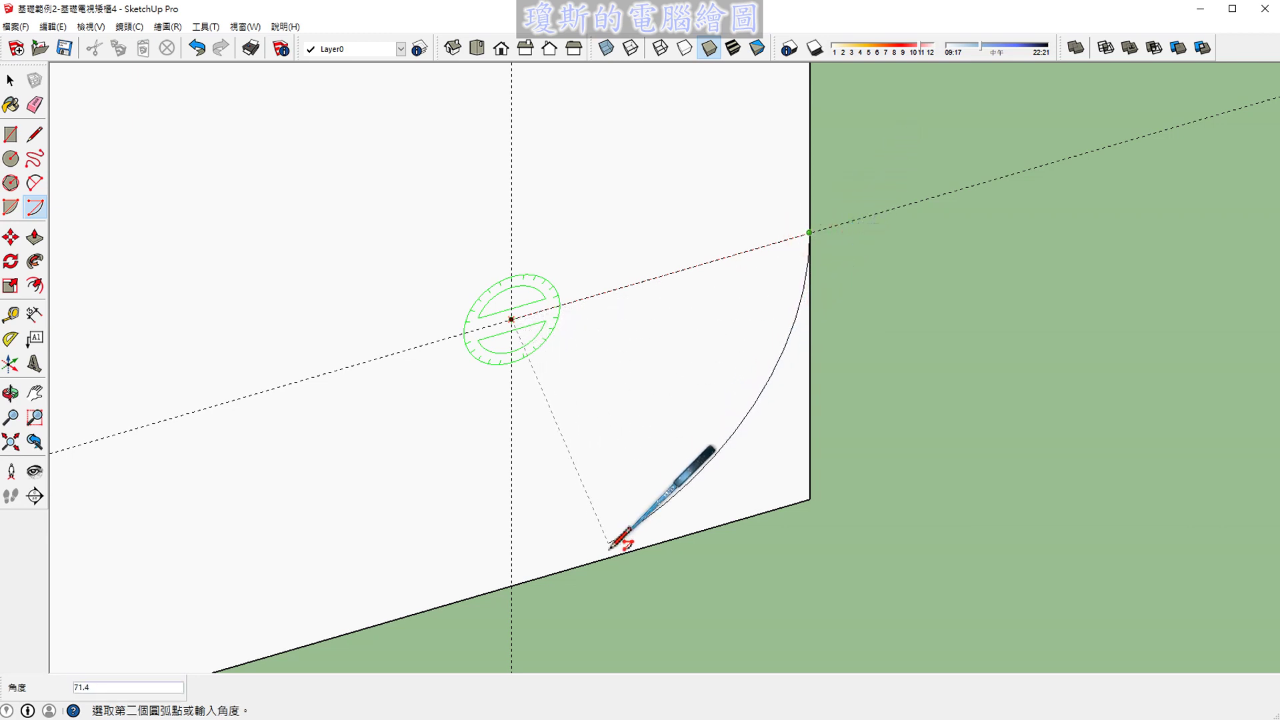
{"action": "left_click", "coordinate": [512, 585]}
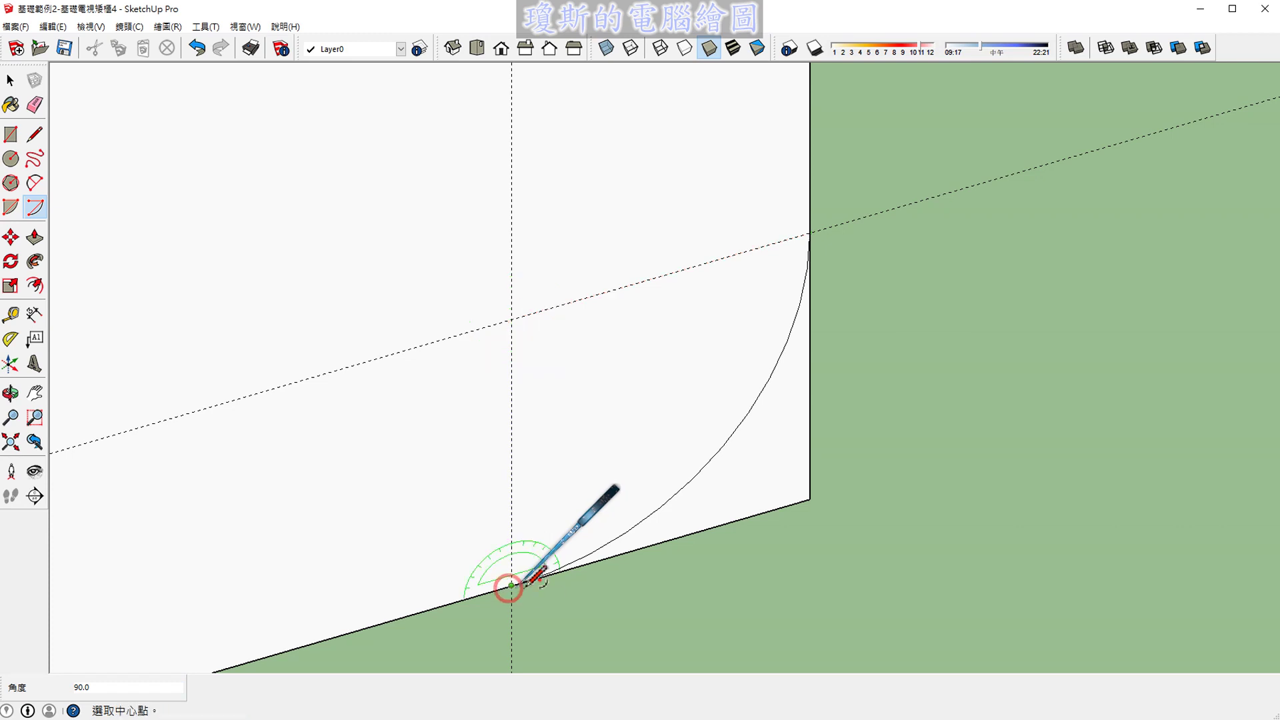
{"action": "key", "text": "space"}
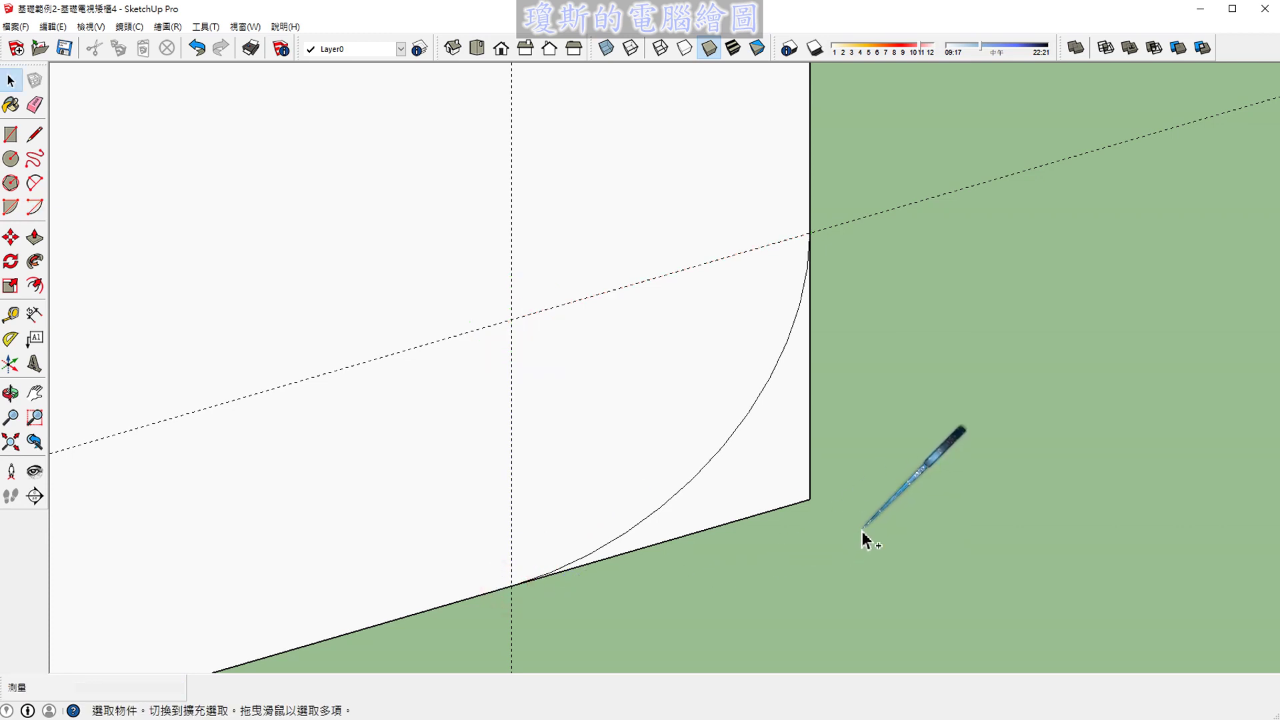
{"action": "key", "text": "ctrl+z"}
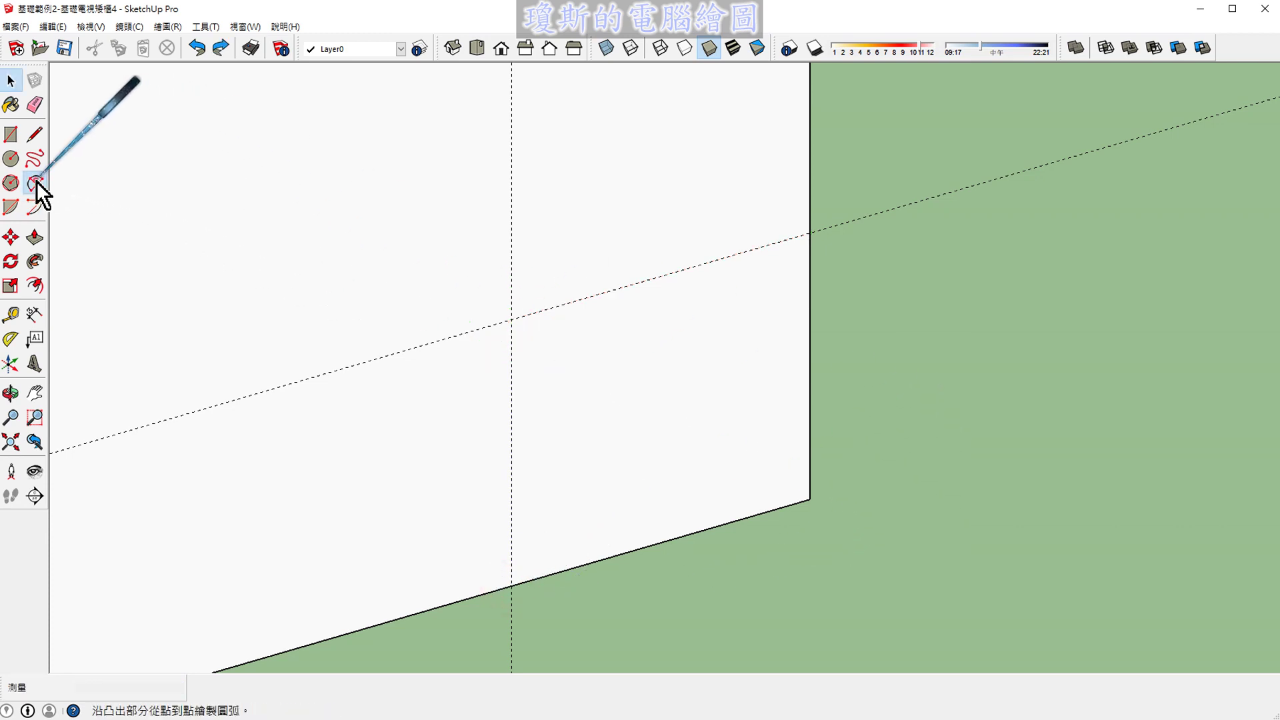
Redraw the lower corner as a tangent 2-point 3 cm arc.
{"action": "left_click", "coordinate": [35, 181]}
{"action": "left_click", "coordinate": [809, 233]}
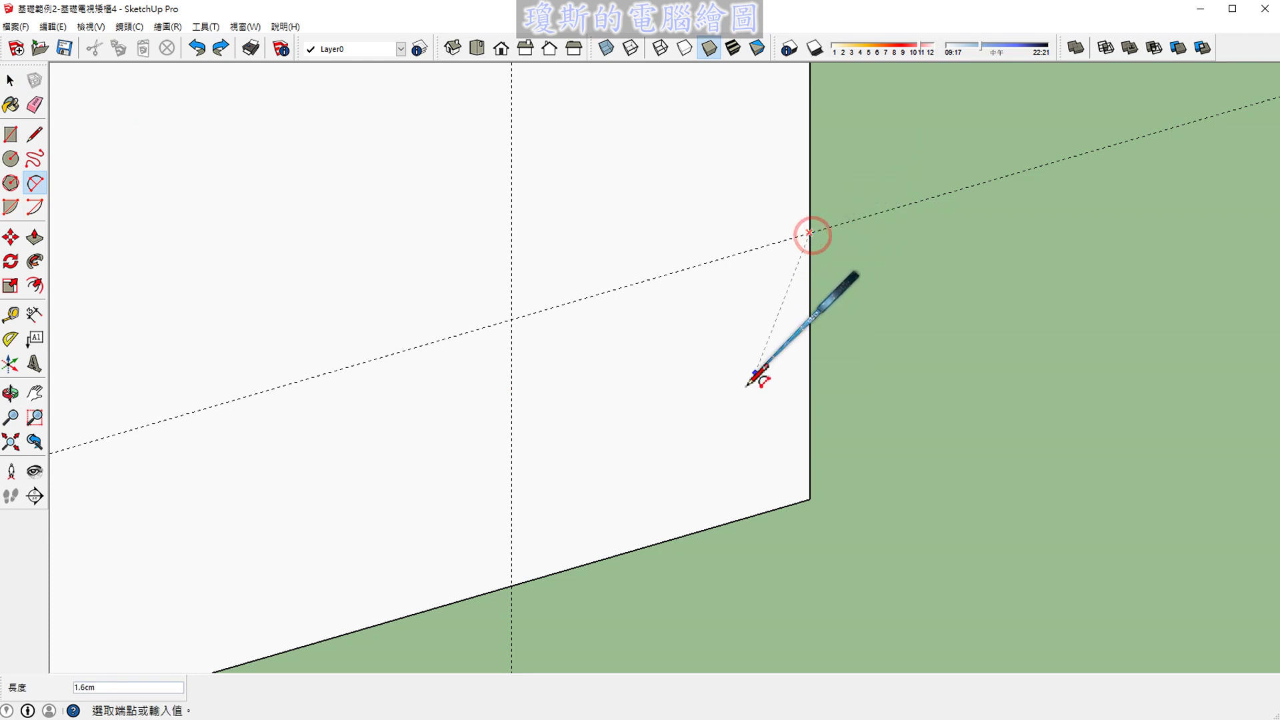
{"action": "left_click", "coordinate": [512, 585]}
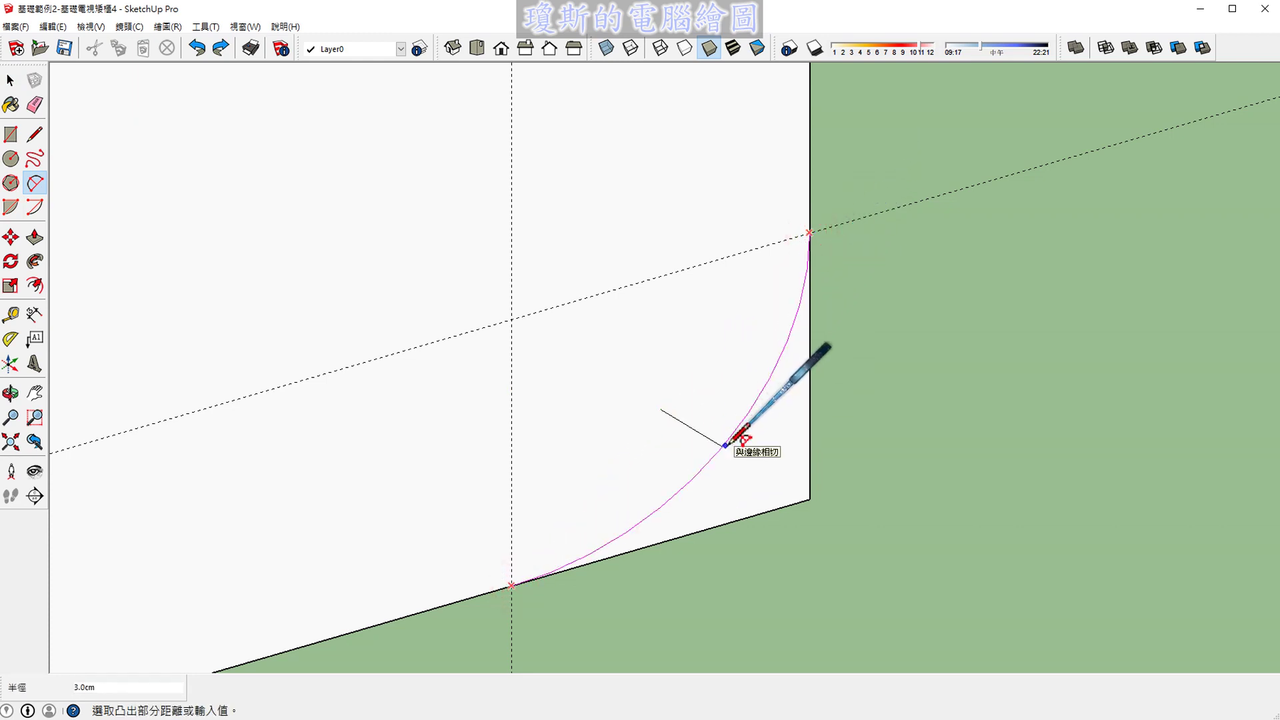
{"action": "left_click", "coordinate": [725, 444]}
Round the face's other lower corner with a second tangent 2-point arc.
{"action": "scroll", "coordinate": [912, 350], "scroll_direction": "down", "scroll_amount": 3}
{"action": "scroll", "coordinate": [912, 347], "scroll_direction": "down", "scroll_amount": 3}
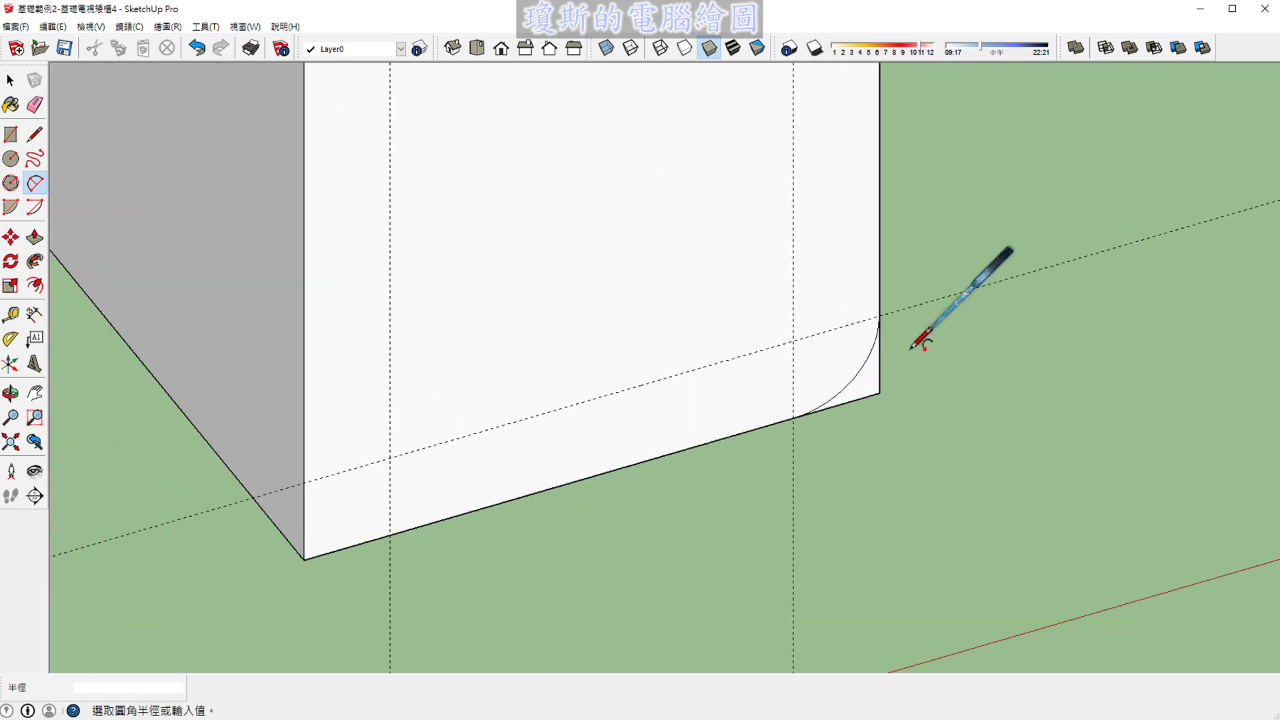
{"action": "middle_click_drag", "start_coordinate": [529, 515], "coordinate": [720, 434], "text": "shift"}
{"action": "scroll", "coordinate": [628, 418], "scroll_direction": "up", "scroll_amount": 4}
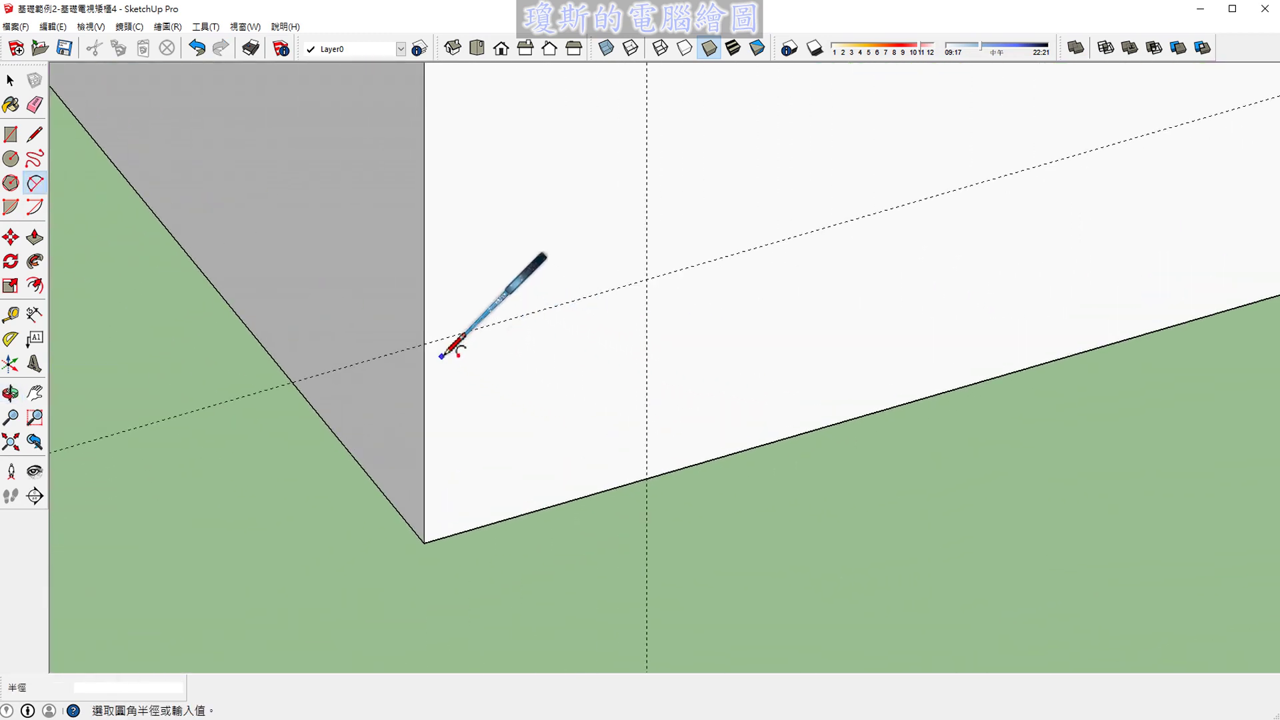
{"action": "left_click", "coordinate": [424, 344]}
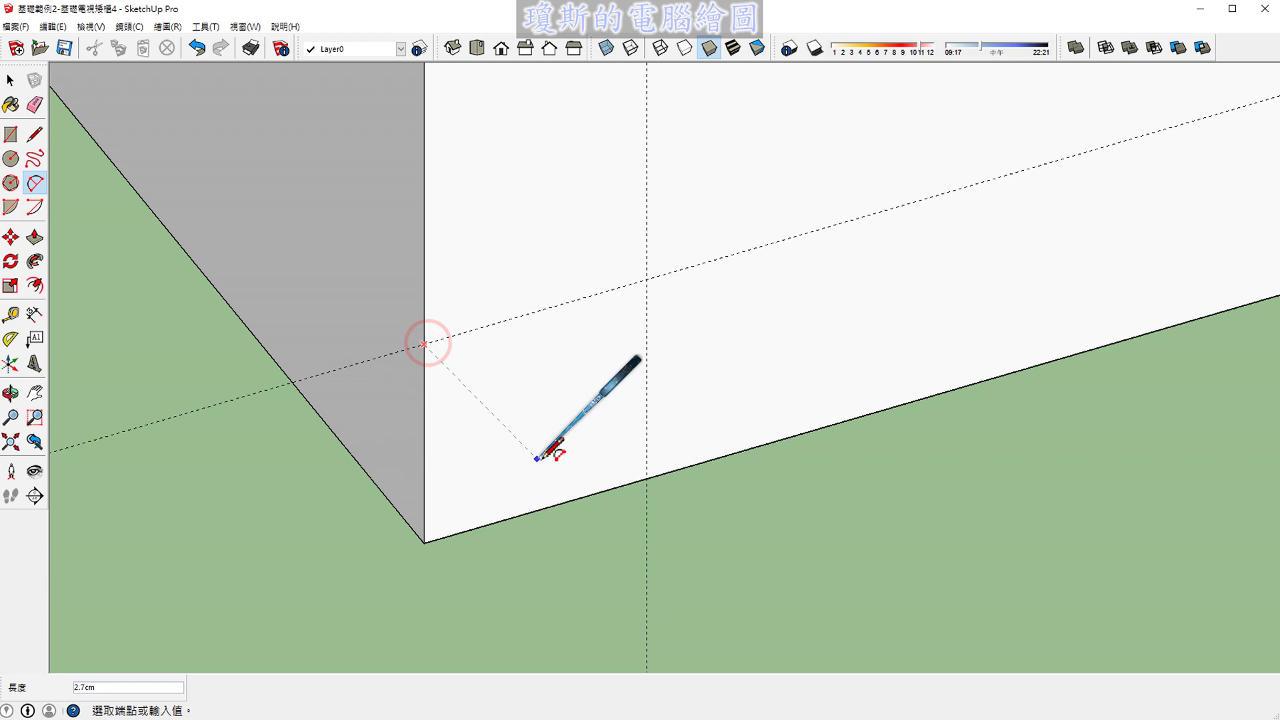
{"action": "left_click", "coordinate": [646, 477]}
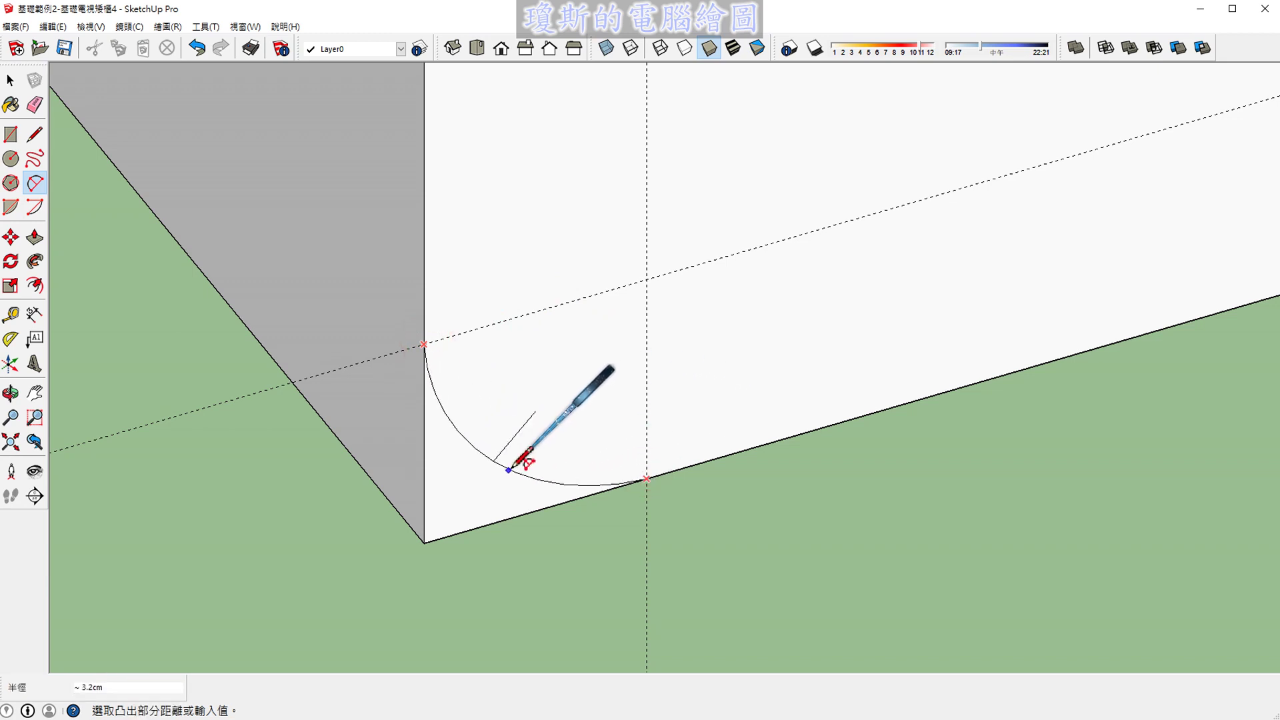
{"action": "left_click", "coordinate": [504, 474]}
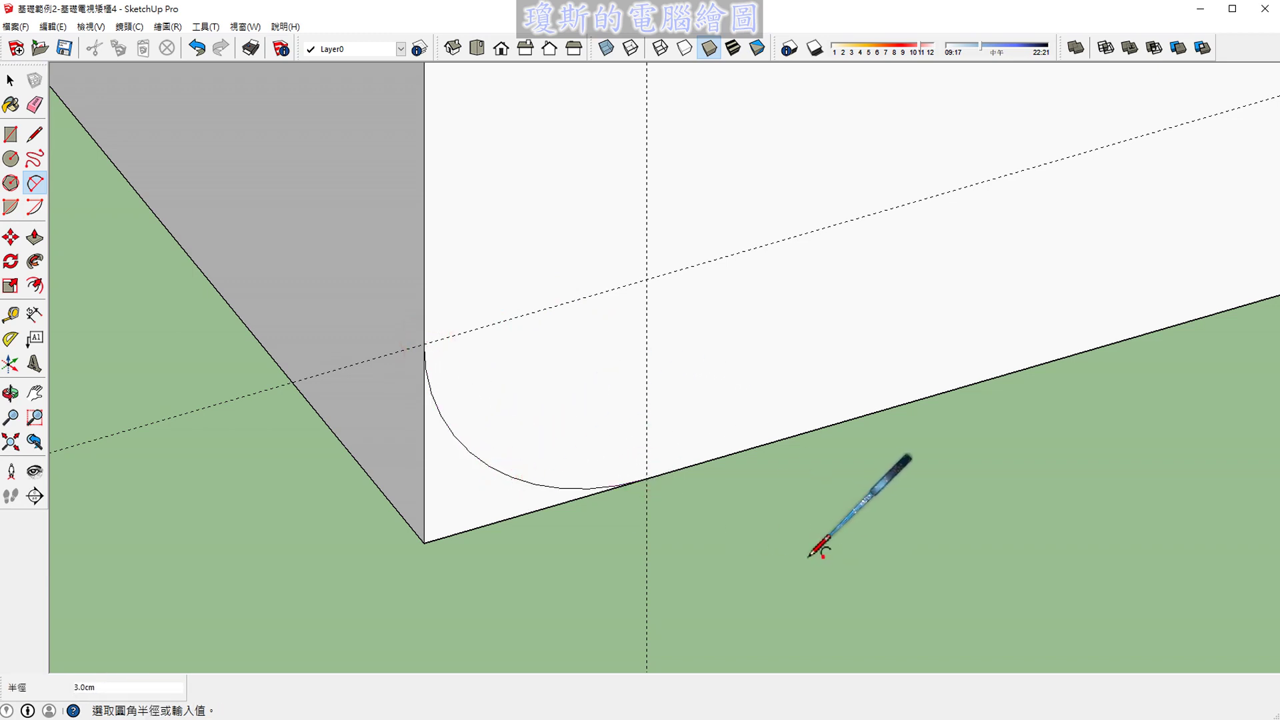
{"action": "key", "text": "space"}
Select and delete all the vertical and long guide lines.
{"action": "scroll", "coordinate": [786, 514], "scroll_direction": "down", "scroll_amount": 2}
{"action": "scroll", "coordinate": [774, 512], "scroll_direction": "down", "scroll_amount": 2}
{"action": "scroll", "coordinate": [772, 511], "scroll_direction": "down", "scroll_amount": 2}
{"action": "scroll", "coordinate": [765, 508], "scroll_direction": "down", "scroll_amount": 2}
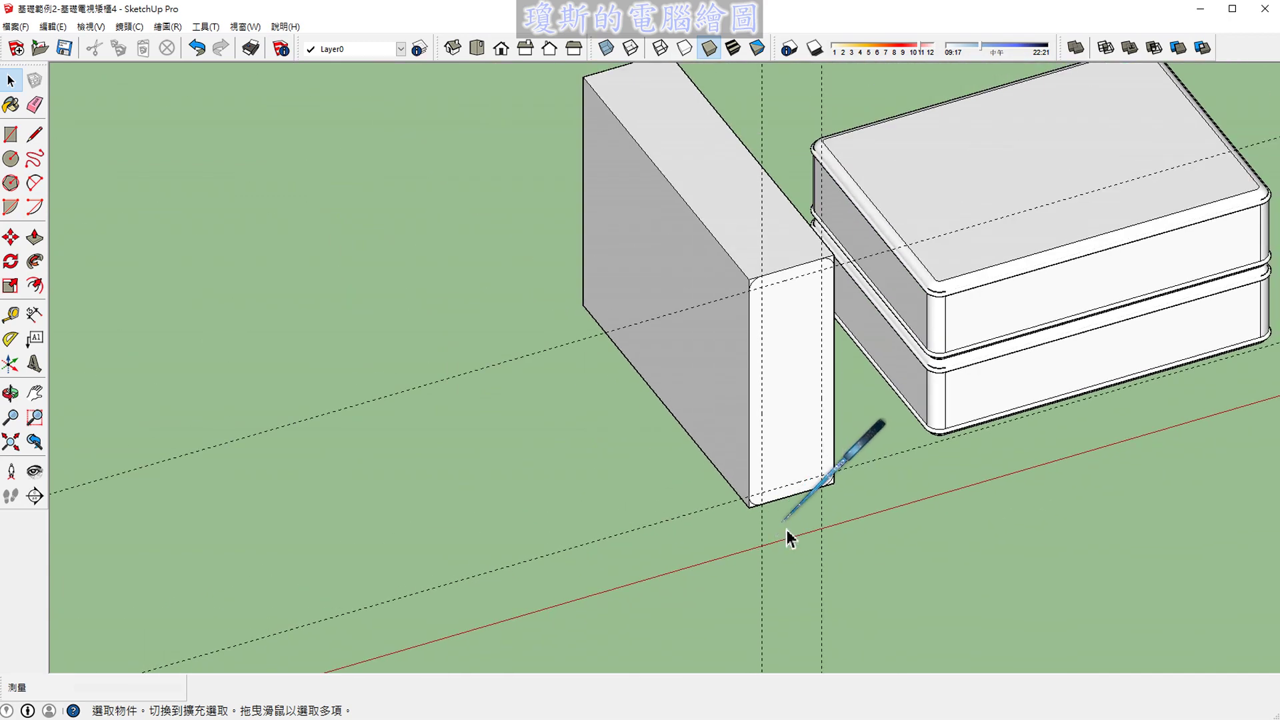
{"action": "left_click_drag", "start_coordinate": [877, 571], "coordinate": [712, 660]}
{"action": "key", "text": "Delete"}
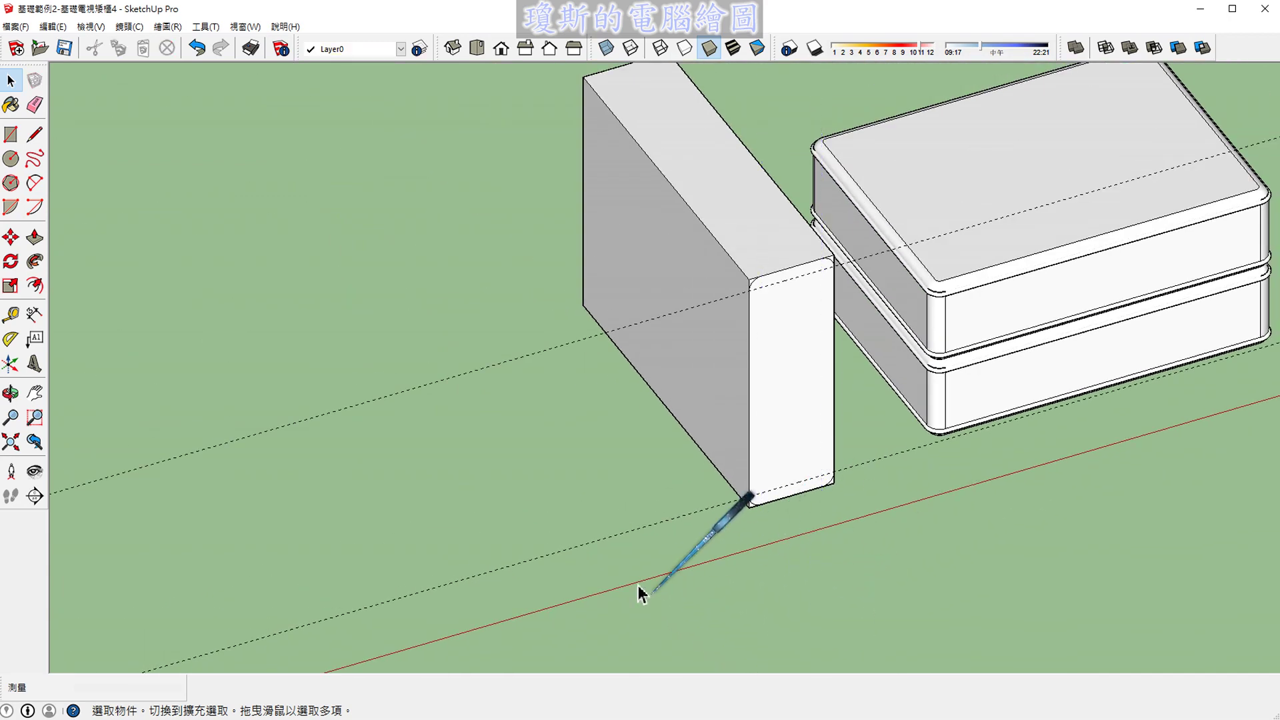
{"action": "left_click_drag", "start_coordinate": [486, 297], "coordinate": [424, 656]}
{"action": "key", "text": "Delete"}
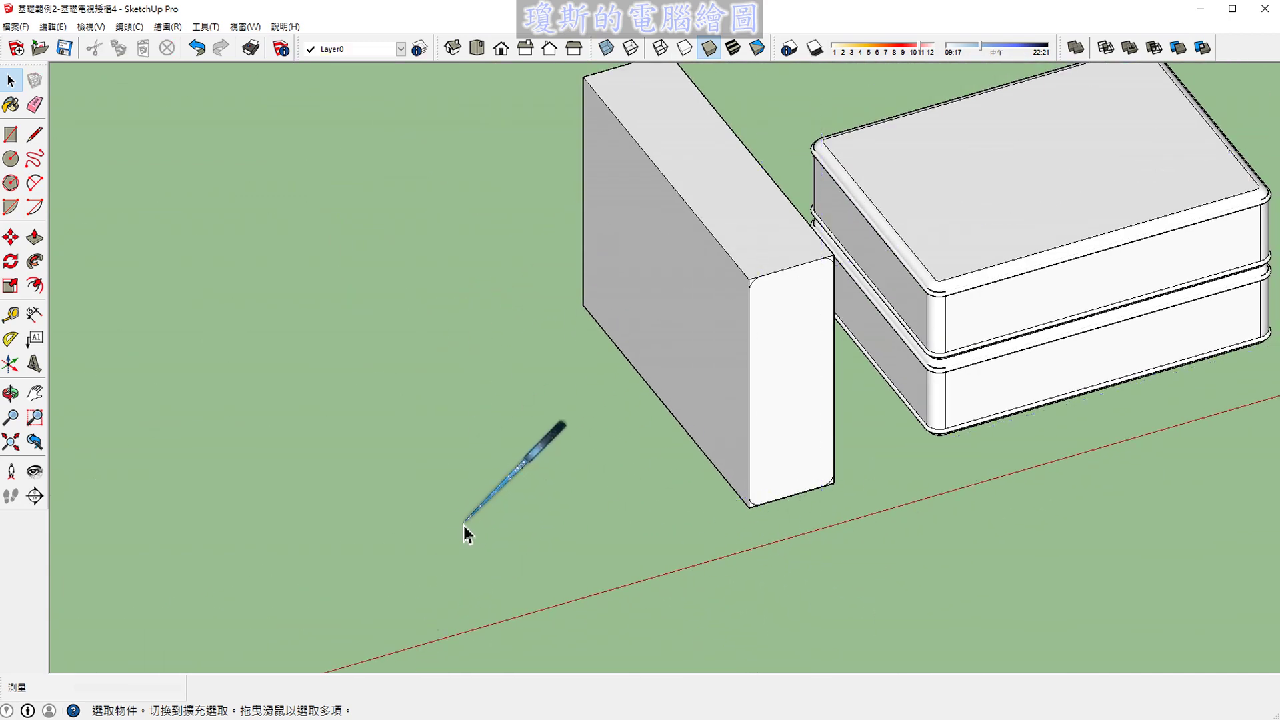
{"action": "scroll", "coordinate": [791, 340], "scroll_direction": "up", "scroll_amount": 3}
{"action": "scroll", "coordinate": [793, 326], "scroll_direction": "up", "scroll_amount": 1}
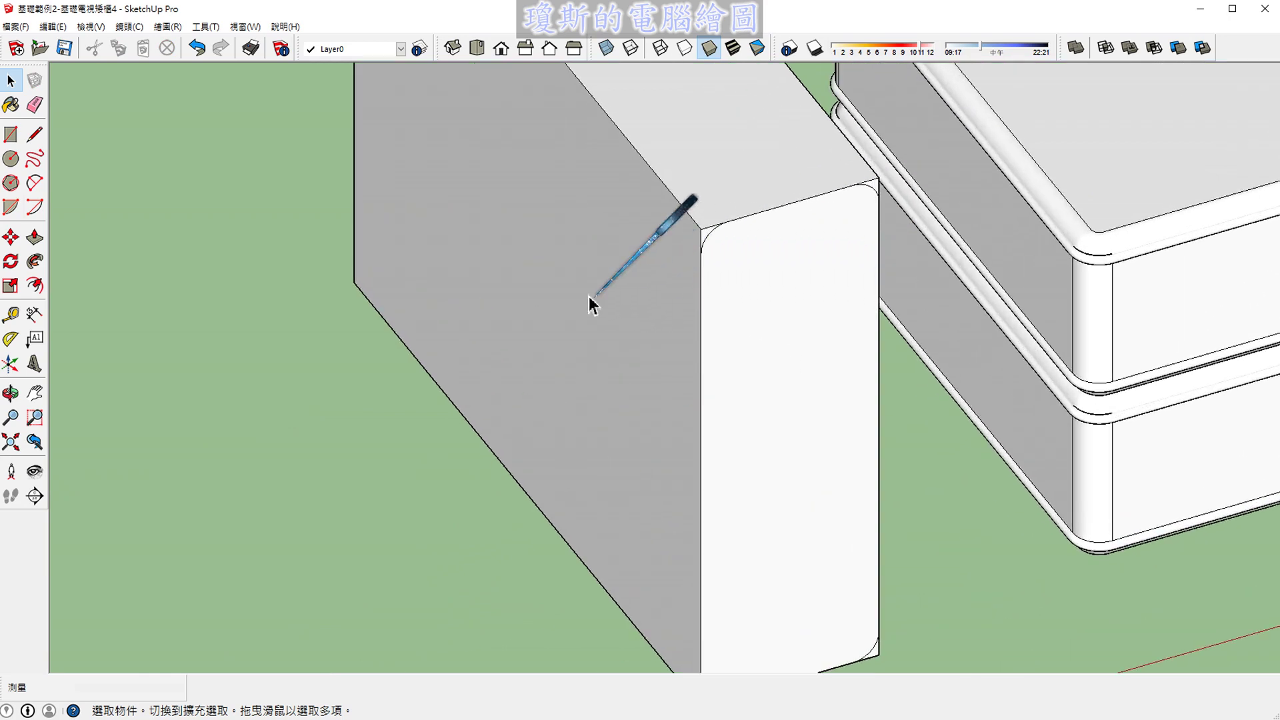
{"action": "middle_click_drag", "start_coordinate": [510, 236], "coordinate": [640, 437], "text": "shift"}
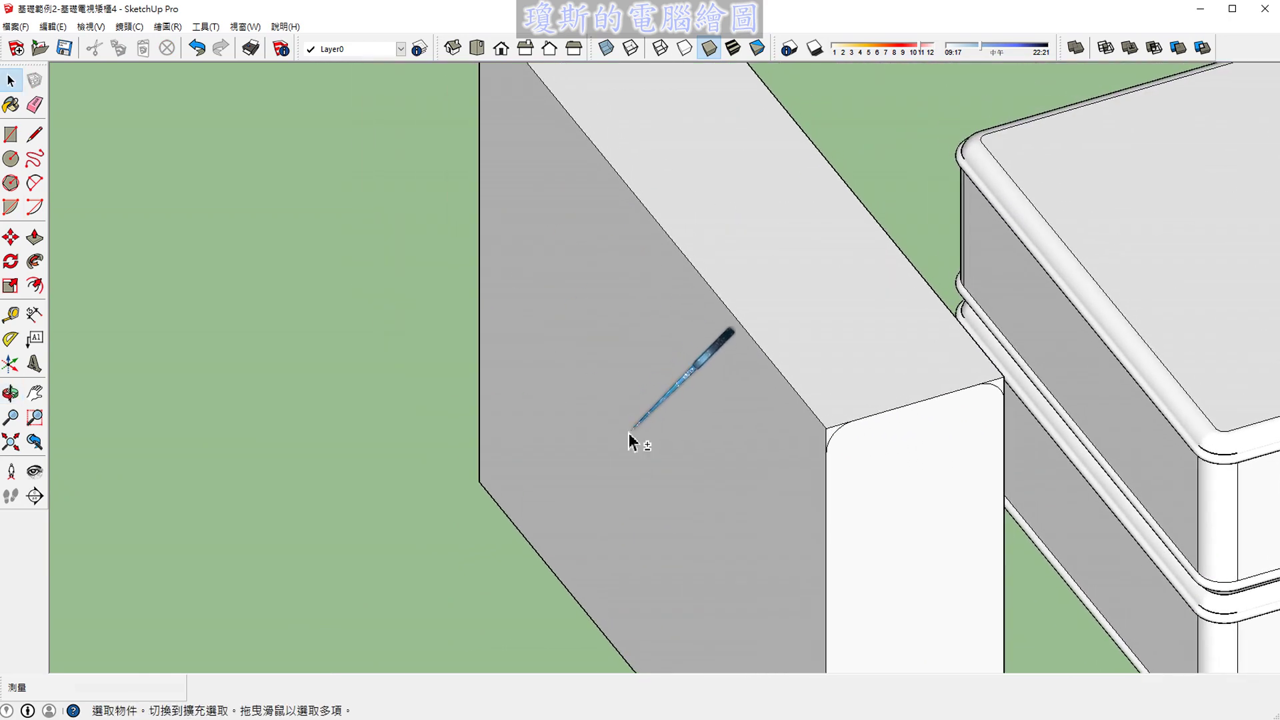
Push the tall box's corner slivers 80 cm through its full length.
{"action": "left_click", "coordinate": [33, 238]}
{"action": "scroll", "coordinate": [817, 449], "scroll_direction": "up", "scroll_amount": 2}
{"action": "scroll", "coordinate": [893, 440], "scroll_direction": "up", "scroll_amount": 2}
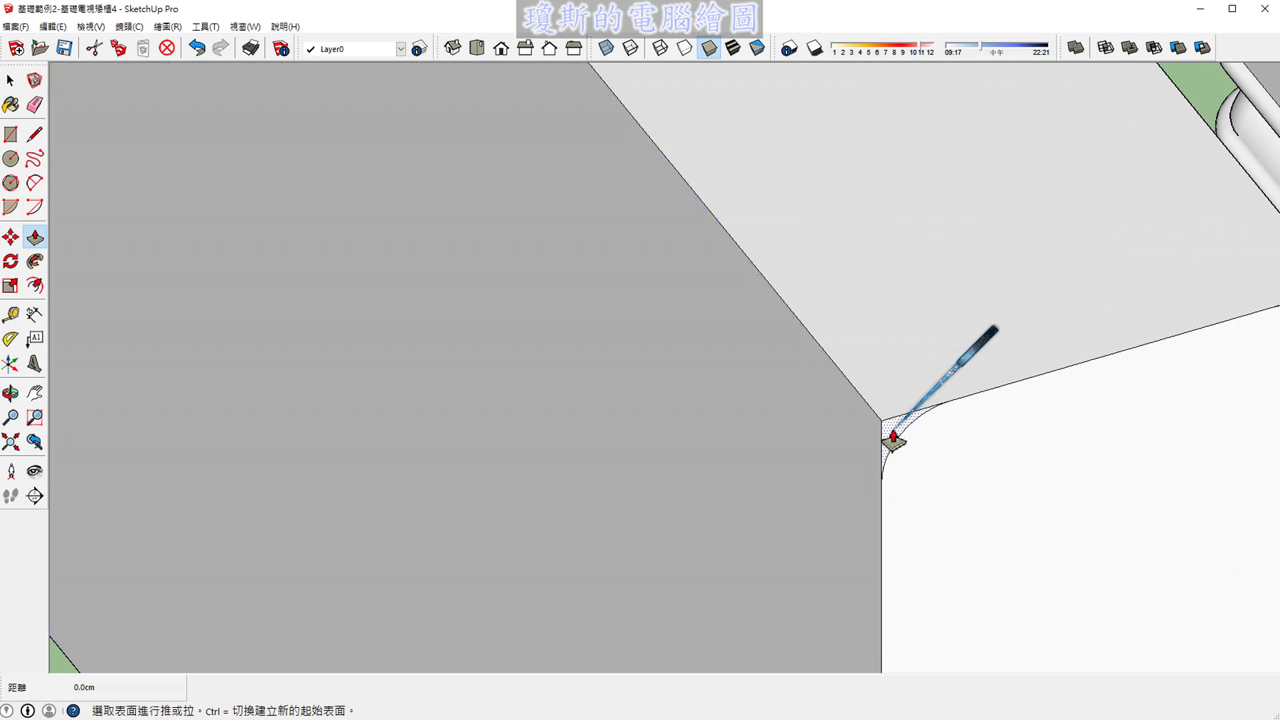
{"action": "left_click", "coordinate": [893, 440]}
{"action": "scroll", "coordinate": [893, 440], "scroll_direction": "down", "scroll_amount": 3}
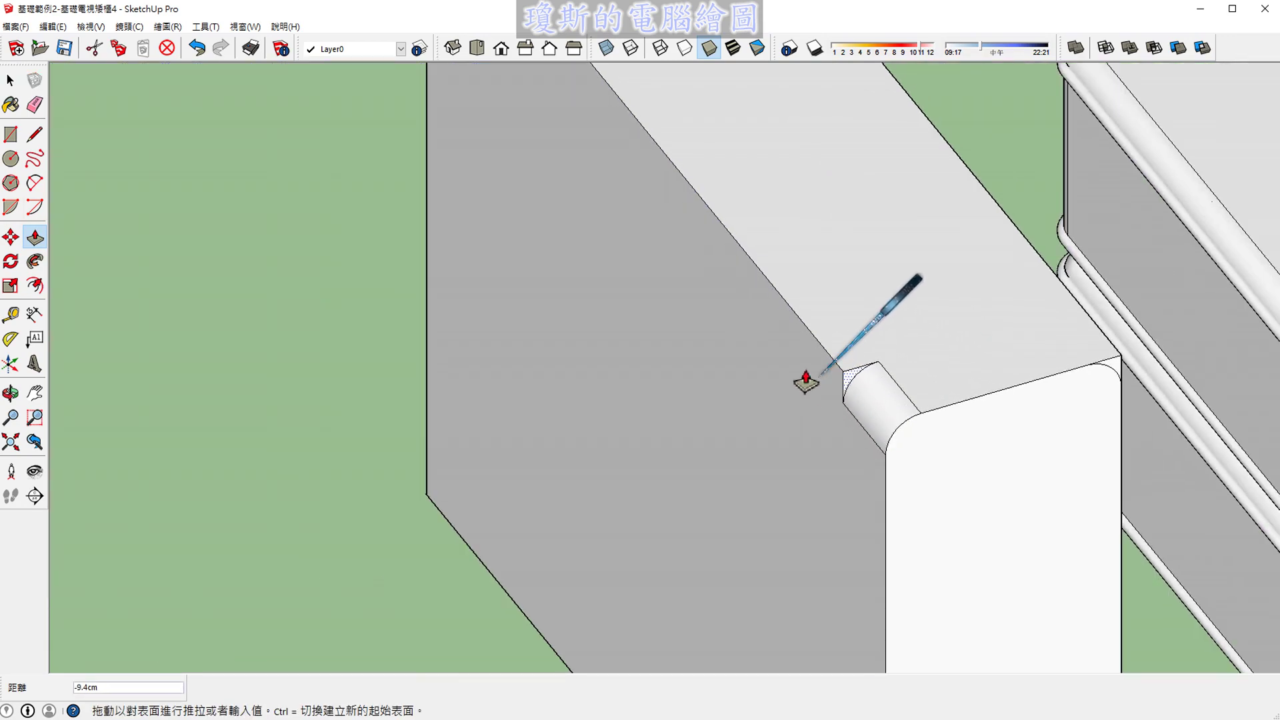
{"action": "scroll", "coordinate": [809, 380], "scroll_direction": "down", "scroll_amount": 2}
{"action": "scroll", "coordinate": [760, 338], "scroll_direction": "down", "scroll_amount": 2}
{"action": "scroll", "coordinate": [728, 323], "scroll_direction": "down", "scroll_amount": 1}
{"action": "scroll", "coordinate": [766, 386], "scroll_direction": "up", "scroll_amount": 2}
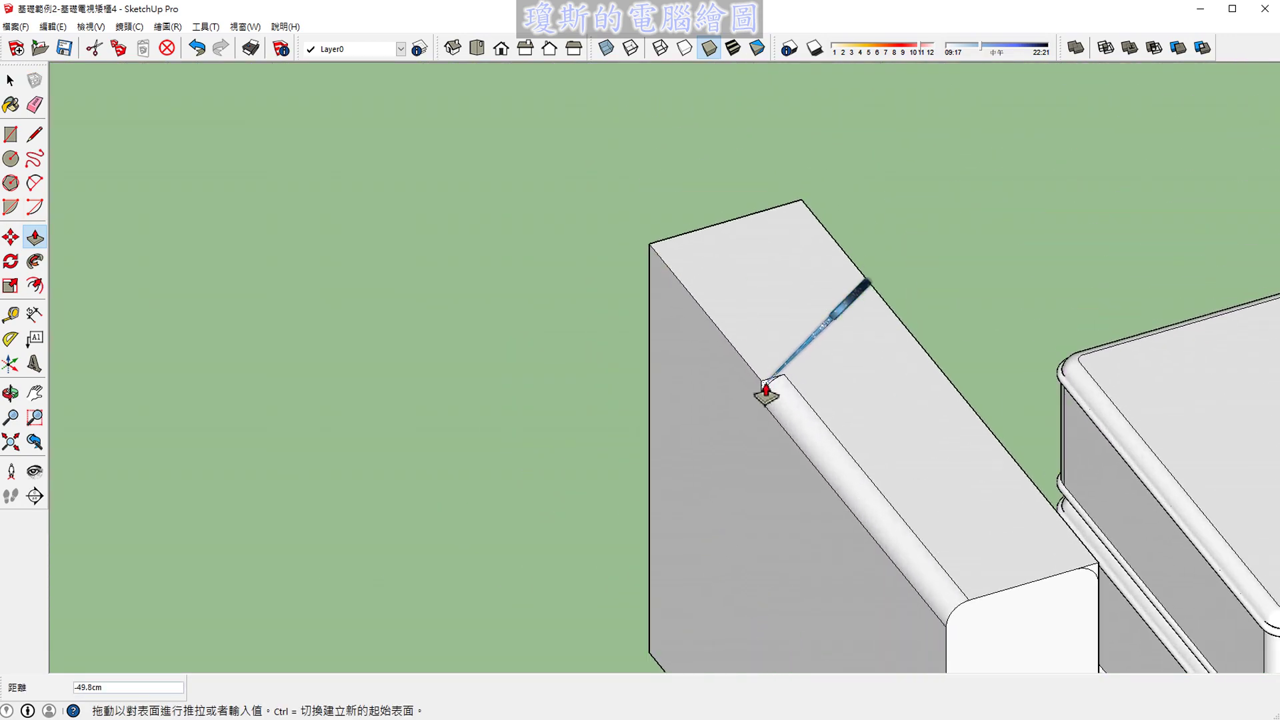
{"action": "scroll", "coordinate": [757, 371], "scroll_direction": "up", "scroll_amount": 2}
{"action": "scroll", "coordinate": [726, 363], "scroll_direction": "up", "scroll_amount": 1}
{"action": "scroll", "coordinate": [726, 363], "scroll_direction": "down", "scroll_amount": 1}
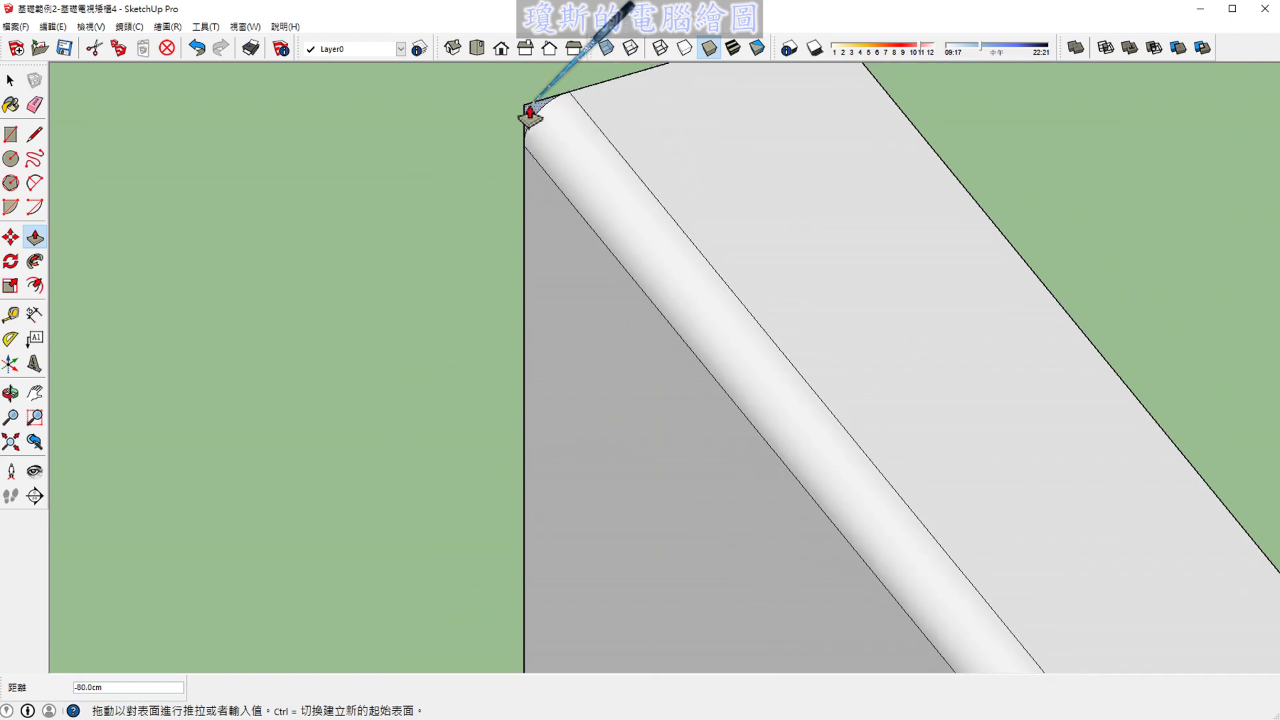
{"action": "left_click", "coordinate": [529, 113]}
Orbit to check the box's side, confirming all four long edges are rounded.
{"action": "scroll", "coordinate": [400, 149], "scroll_direction": "down", "scroll_amount": 2}
{"action": "scroll", "coordinate": [386, 177], "scroll_direction": "down", "scroll_amount": 2}
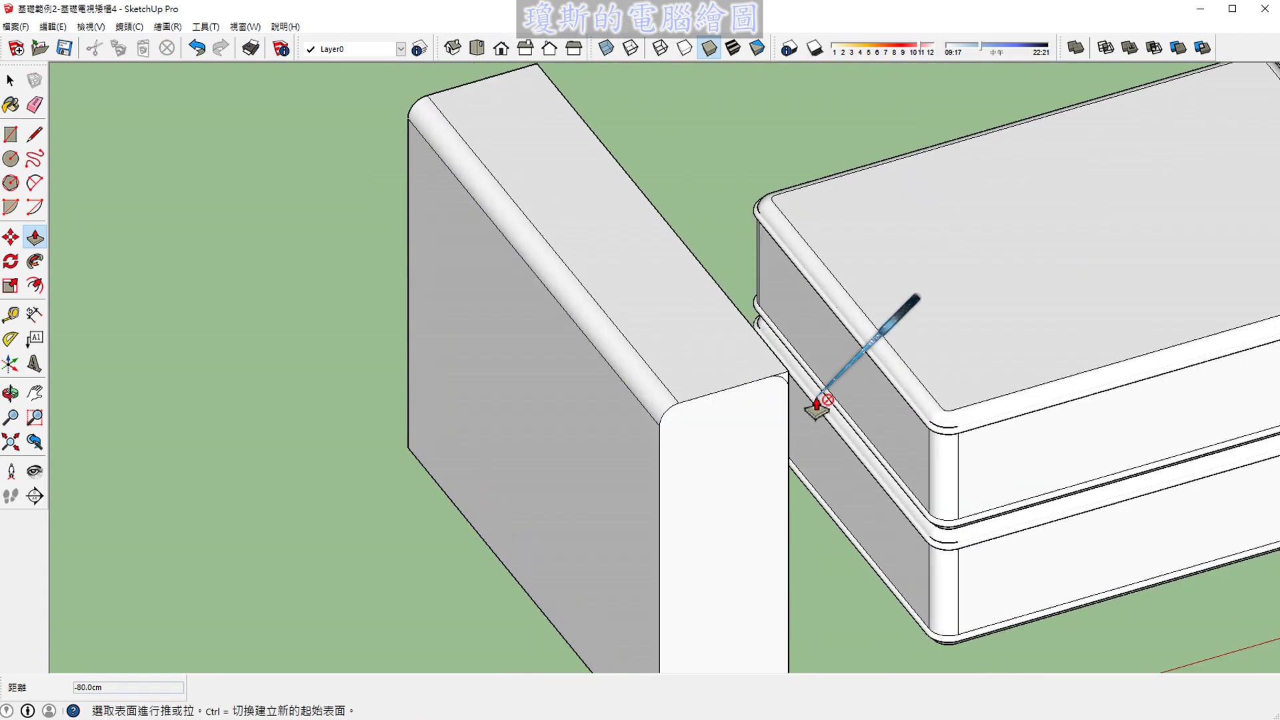
{"action": "scroll", "coordinate": [773, 367], "scroll_direction": "up", "scroll_amount": 2}
{"action": "scroll", "coordinate": [773, 367], "scroll_direction": "up", "scroll_amount": 3}
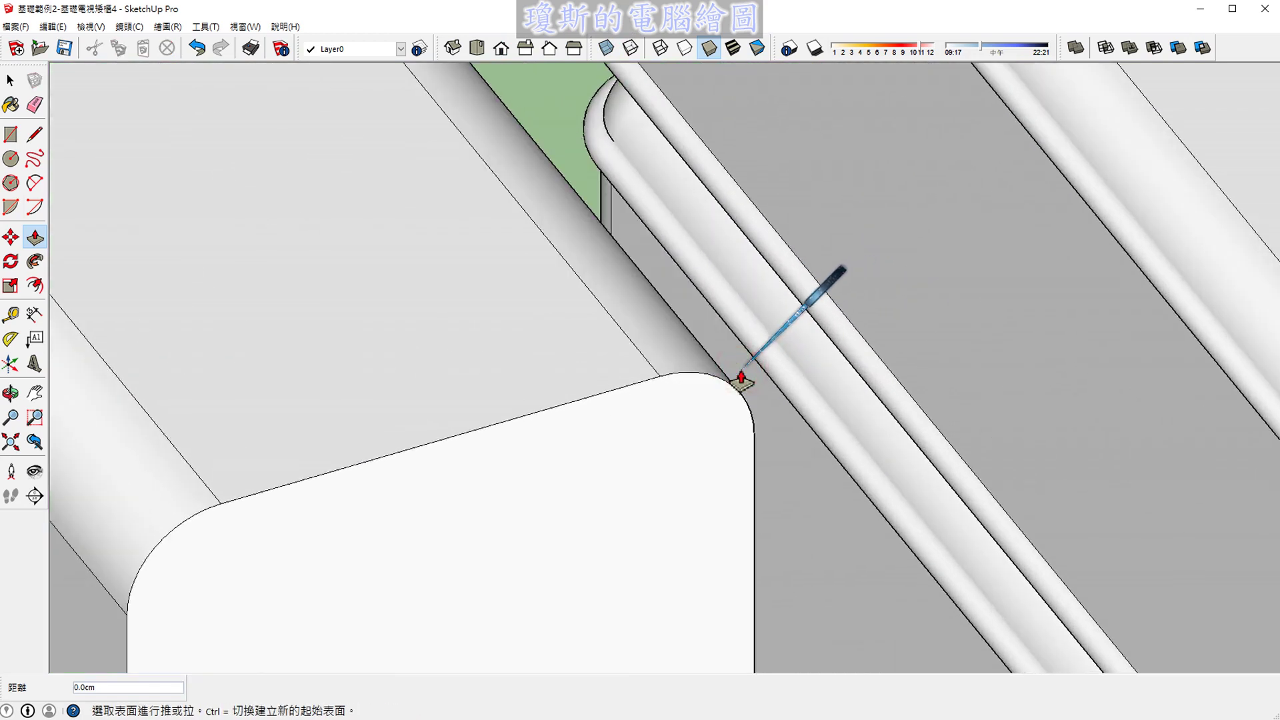
{"action": "mouse_move", "coordinate": [741, 376]}
{"action": "middle_mouse_down"}
{"action": "mouse_move", "coordinate": [772, 443]}
{"action": "mouse_move", "coordinate": [746, 434]}
{"action": "middle_mouse_up"}
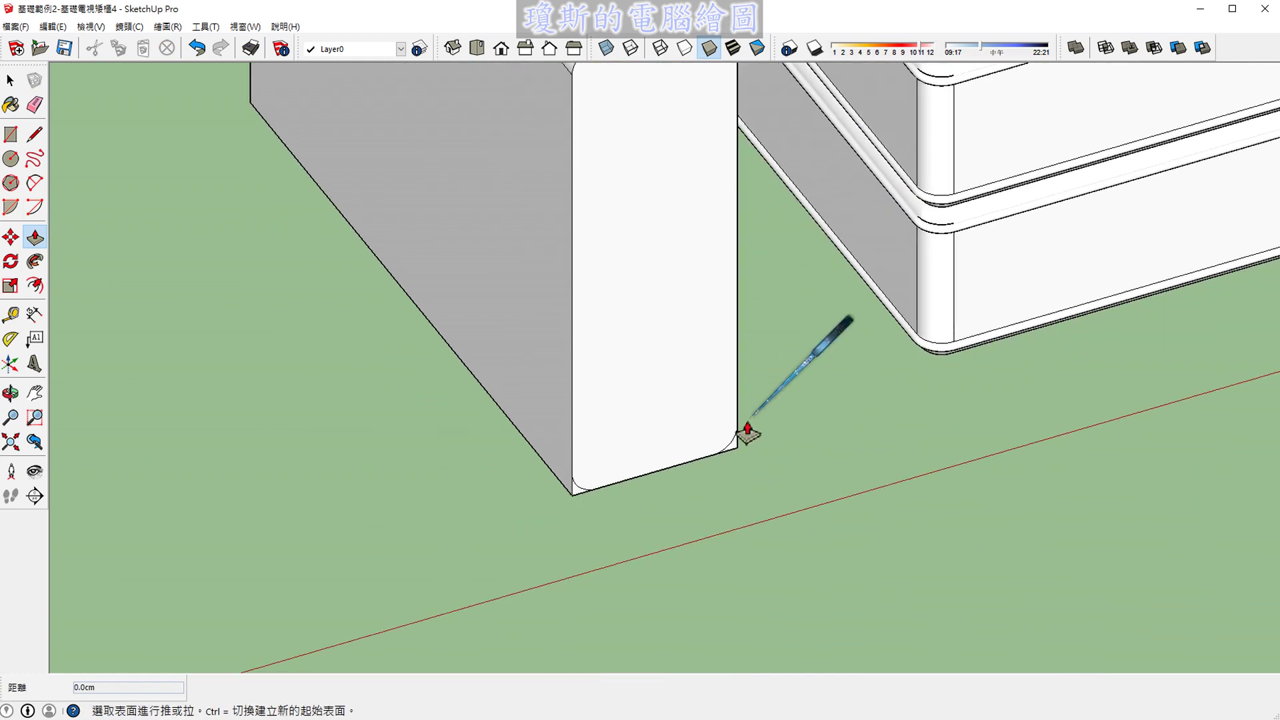
{"action": "scroll", "coordinate": [740, 460], "scroll_direction": "up", "scroll_amount": 3}
{"action": "scroll", "coordinate": [709, 480], "scroll_direction": "down", "scroll_amount": 2}
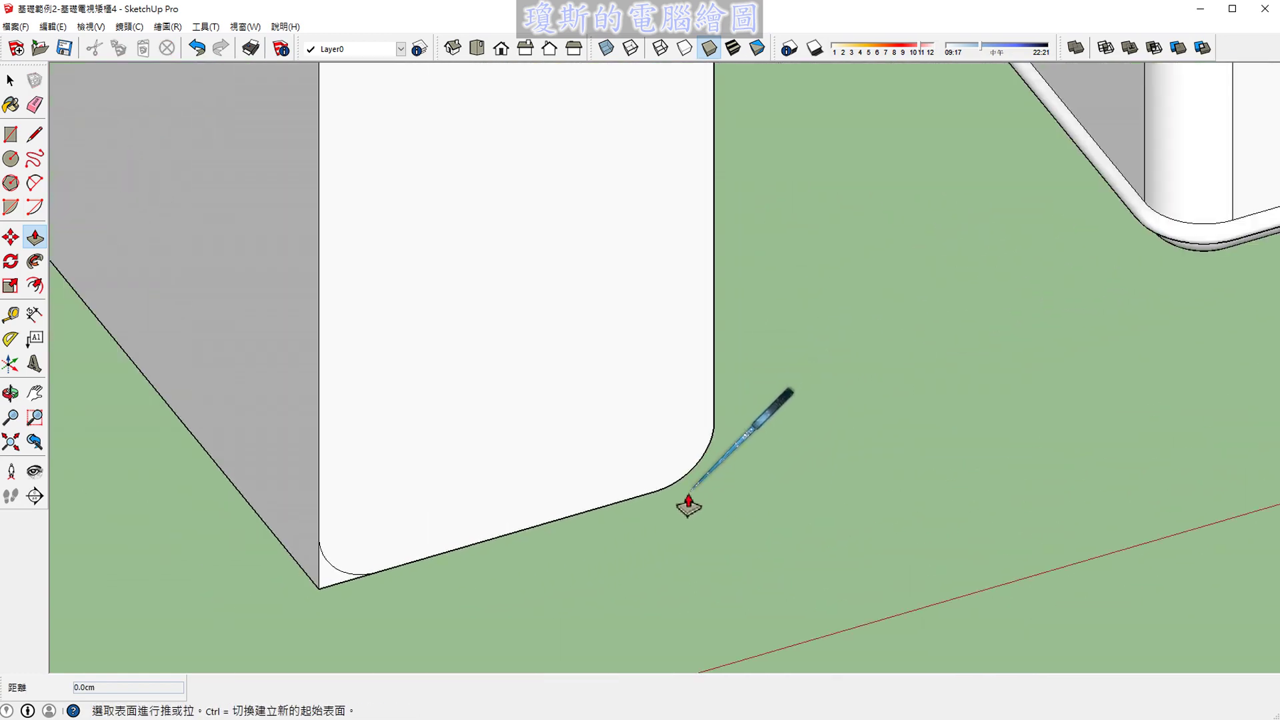
{"action": "scroll", "coordinate": [320, 573], "scroll_direction": "up", "scroll_amount": 3}
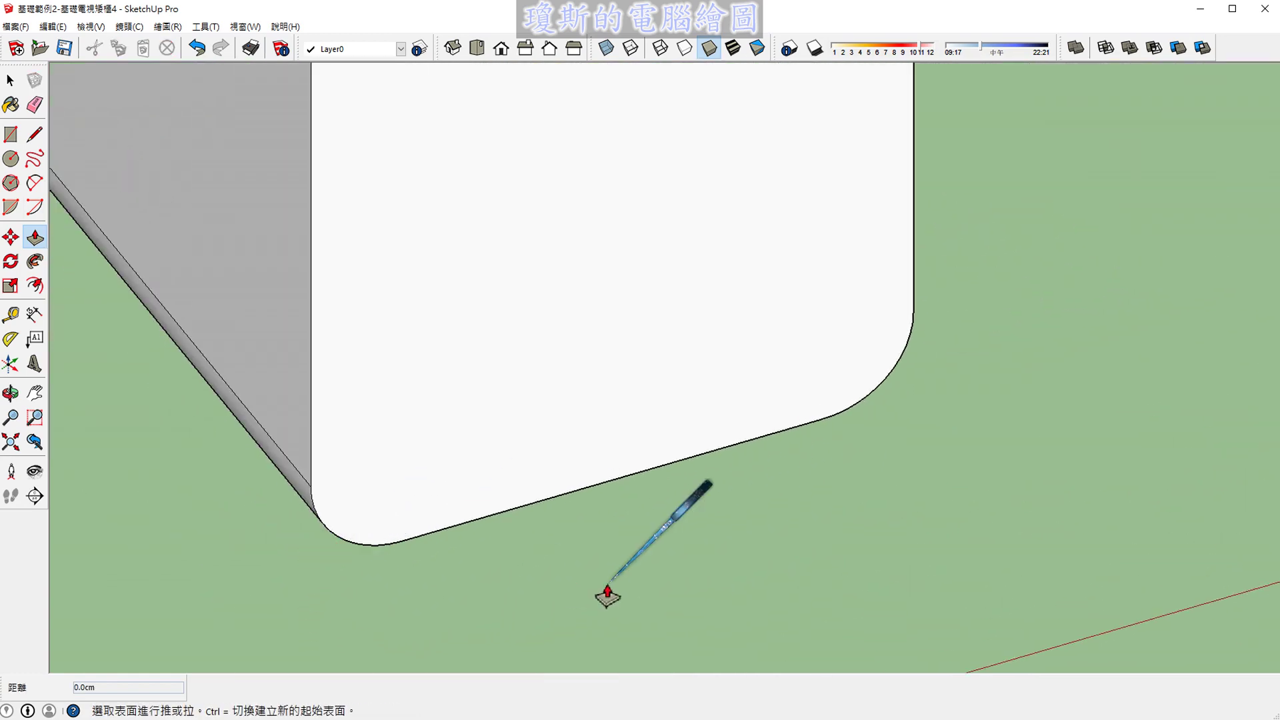
{"action": "key", "text": "space"}
{"action": "scroll", "coordinate": [722, 580], "scroll_direction": "down", "scroll_amount": 1}
{"action": "scroll", "coordinate": [763, 580], "scroll_direction": "down", "scroll_amount": 2}
{"action": "scroll", "coordinate": [766, 583], "scroll_direction": "down", "scroll_amount": 2}
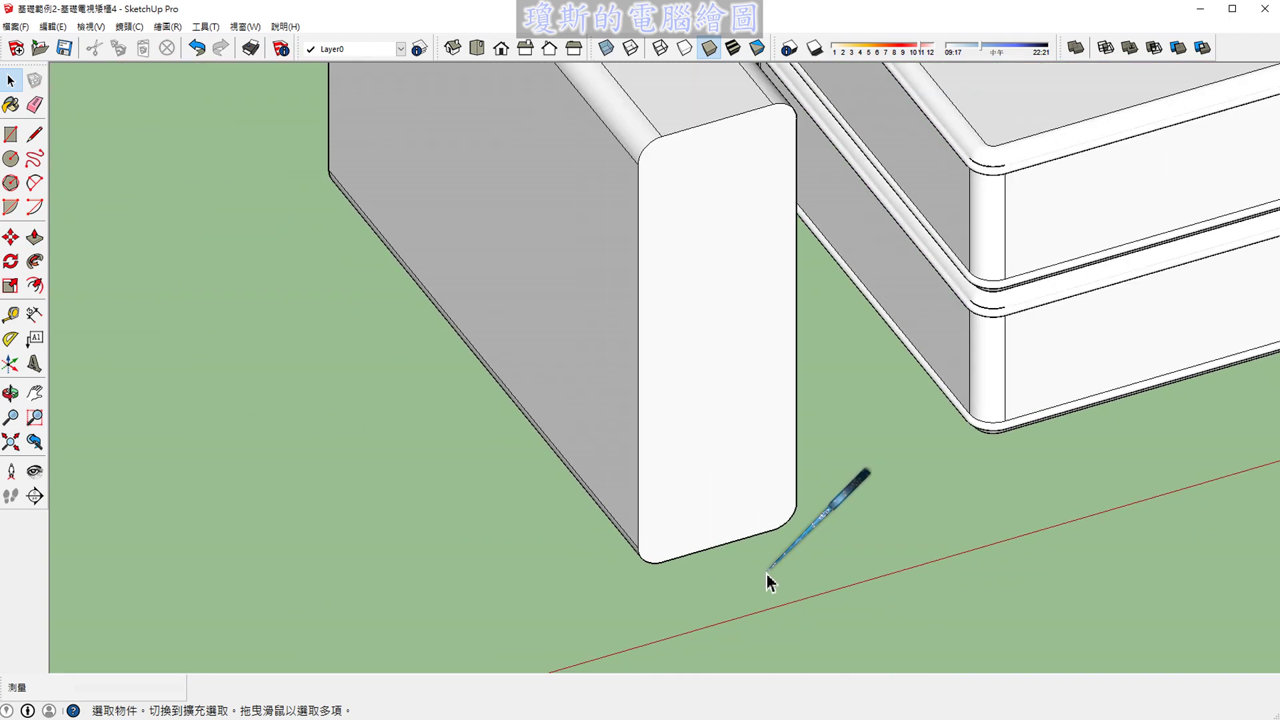
{"action": "scroll", "coordinate": [821, 542], "scroll_direction": "down", "scroll_amount": 1}
{"action": "scroll", "coordinate": [736, 410], "scroll_direction": "up", "scroll_amount": 2}
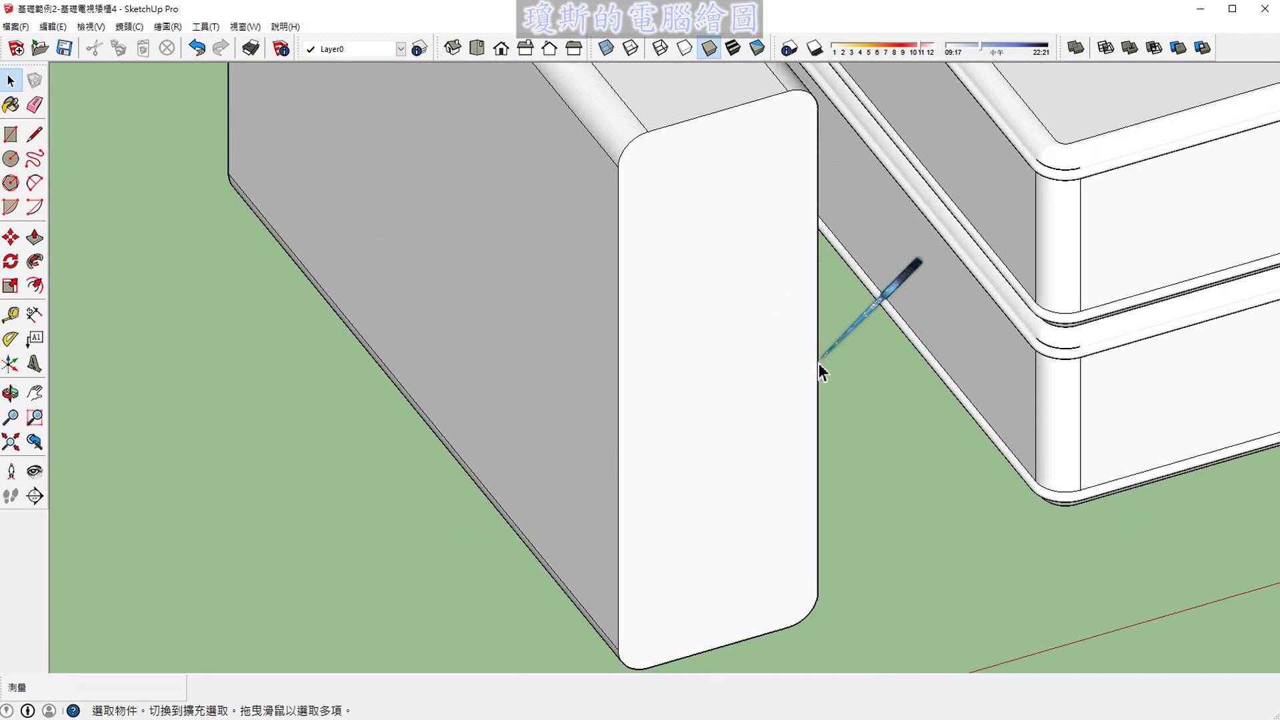
{"action": "middle_click_drag", "start_coordinate": [825, 365], "coordinate": [896, 463], "text": "shift"}
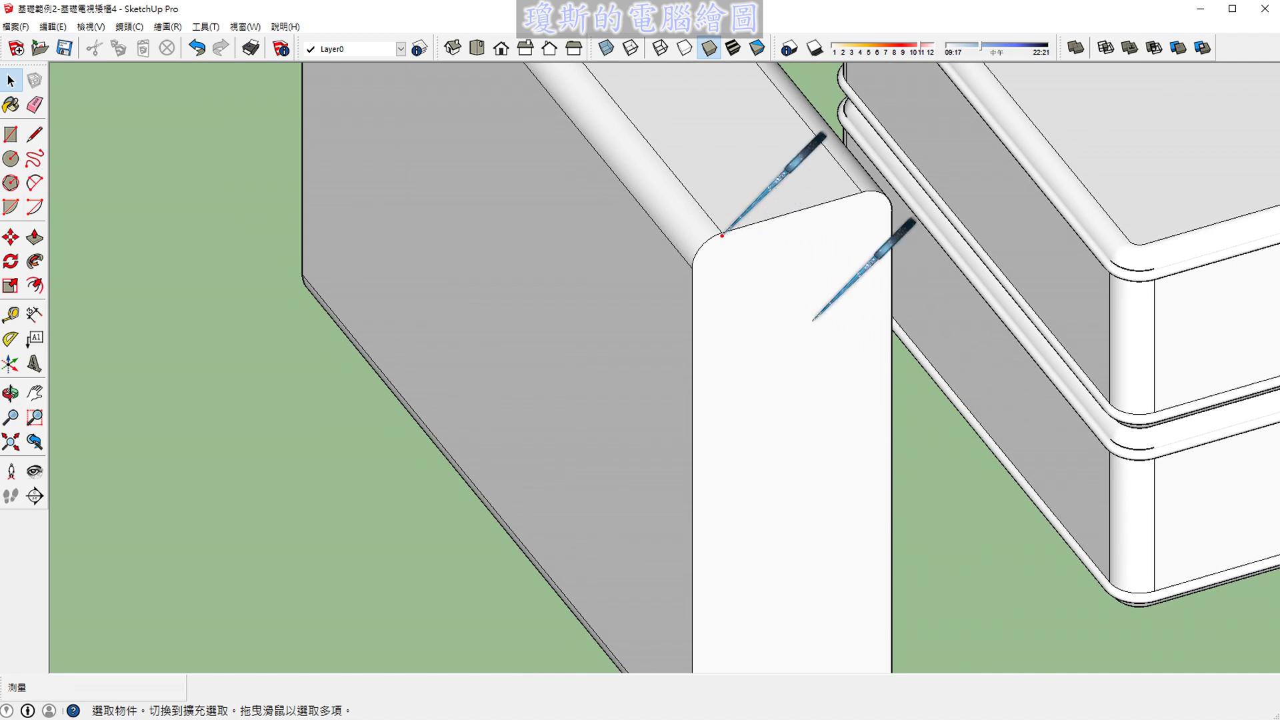
{"action": "left_click_drag", "start_coordinate": [714, 234], "coordinate": [689, 280]}
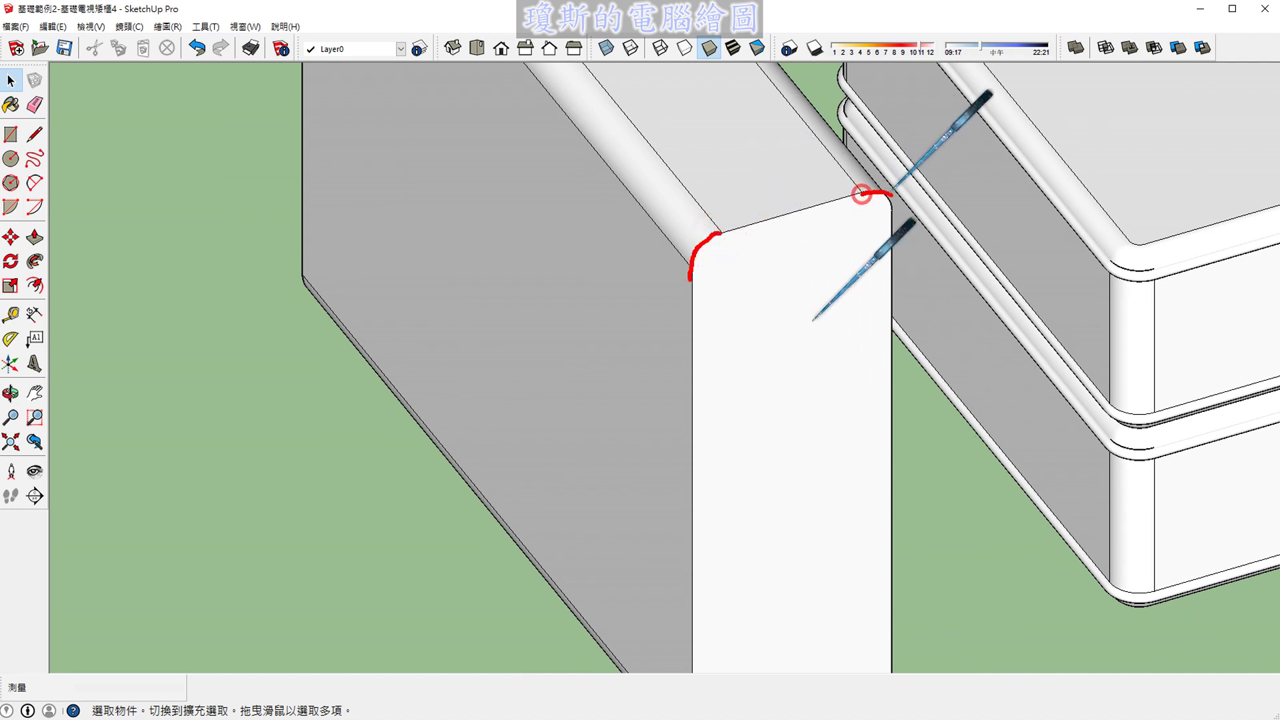
{"action": "left_click_drag", "start_coordinate": [861, 194], "coordinate": [910, 213]}
{"action": "left_click_drag", "start_coordinate": [788, 202], "coordinate": [814, 226]}
{"action": "mouse_move", "coordinate": [775, 212]}
{"action": "left_mouse_down"}
{"action": "mouse_move", "coordinate": [797, 239]}
{"action": "mouse_move", "coordinate": [763, 251]}
{"action": "left_mouse_up"}
{"action": "mouse_move", "coordinate": [679, 335]}
{"action": "left_mouse_down"}
{"action": "mouse_move", "coordinate": [712, 341]}
{"action": "mouse_move", "coordinate": [704, 379]}
{"action": "mouse_move", "coordinate": [720, 417]}
{"action": "left_mouse_up"}
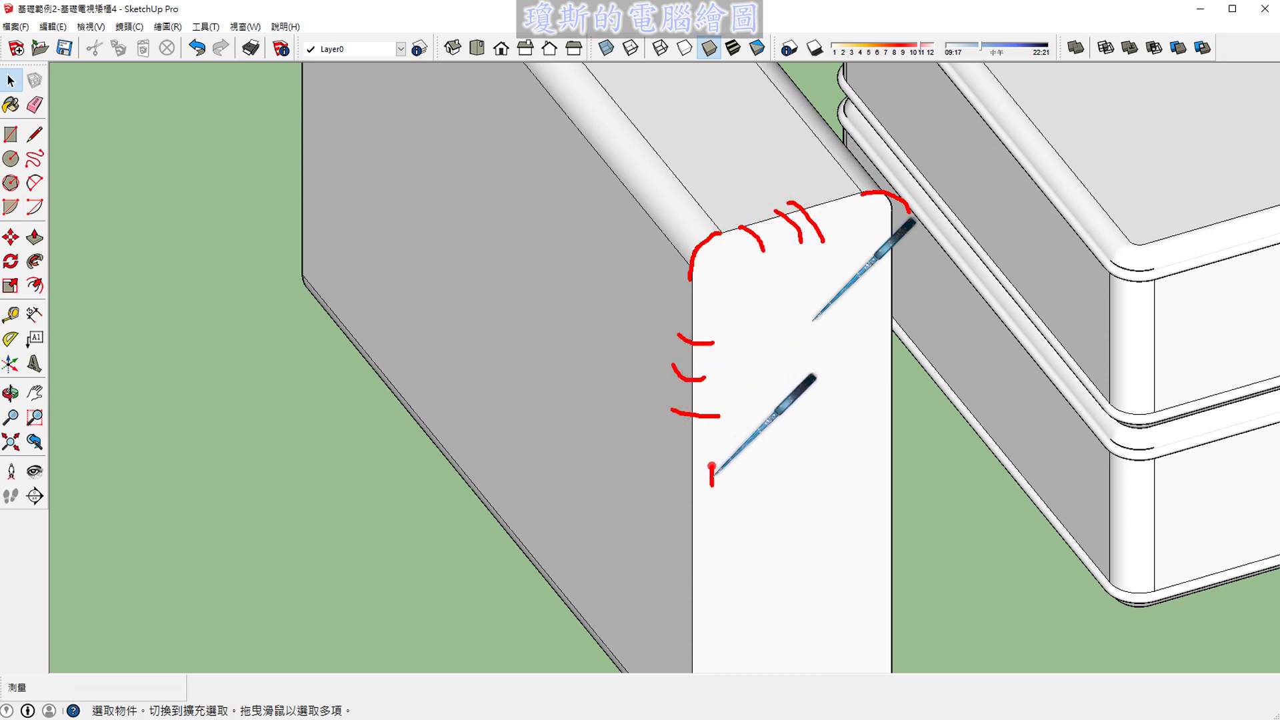
{"action": "mouse_move", "coordinate": [707, 531]}
{"action": "left_mouse_down"}
{"action": "mouse_move", "coordinate": [710, 497]}
{"action": "mouse_move", "coordinate": [752, 529]}
{"action": "left_mouse_up"}
{"action": "mouse_move", "coordinate": [761, 460]}
{"action": "left_mouse_down"}
{"action": "mouse_move", "coordinate": [764, 513]}
{"action": "mouse_move", "coordinate": [812, 535]}
{"action": "left_mouse_up"}
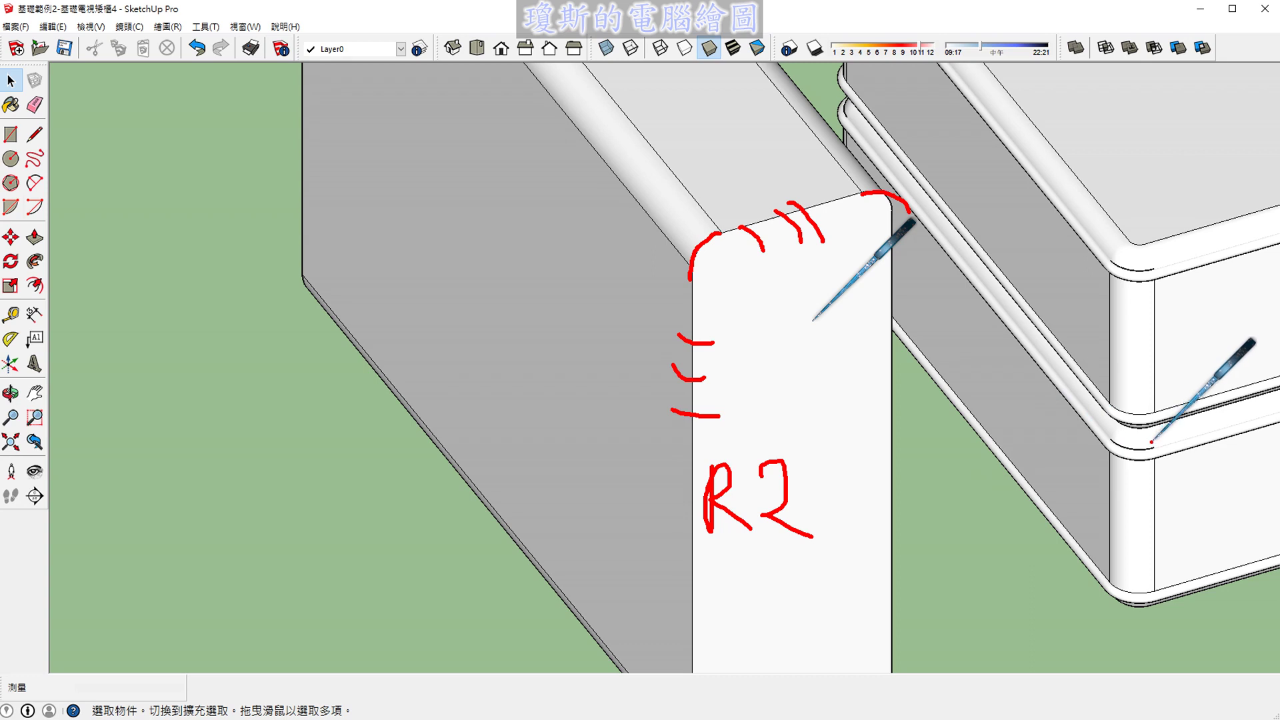
{"action": "key", "text": "e"}
{"action": "scroll", "coordinate": [793, 465], "scroll_direction": "down", "scroll_amount": 2}
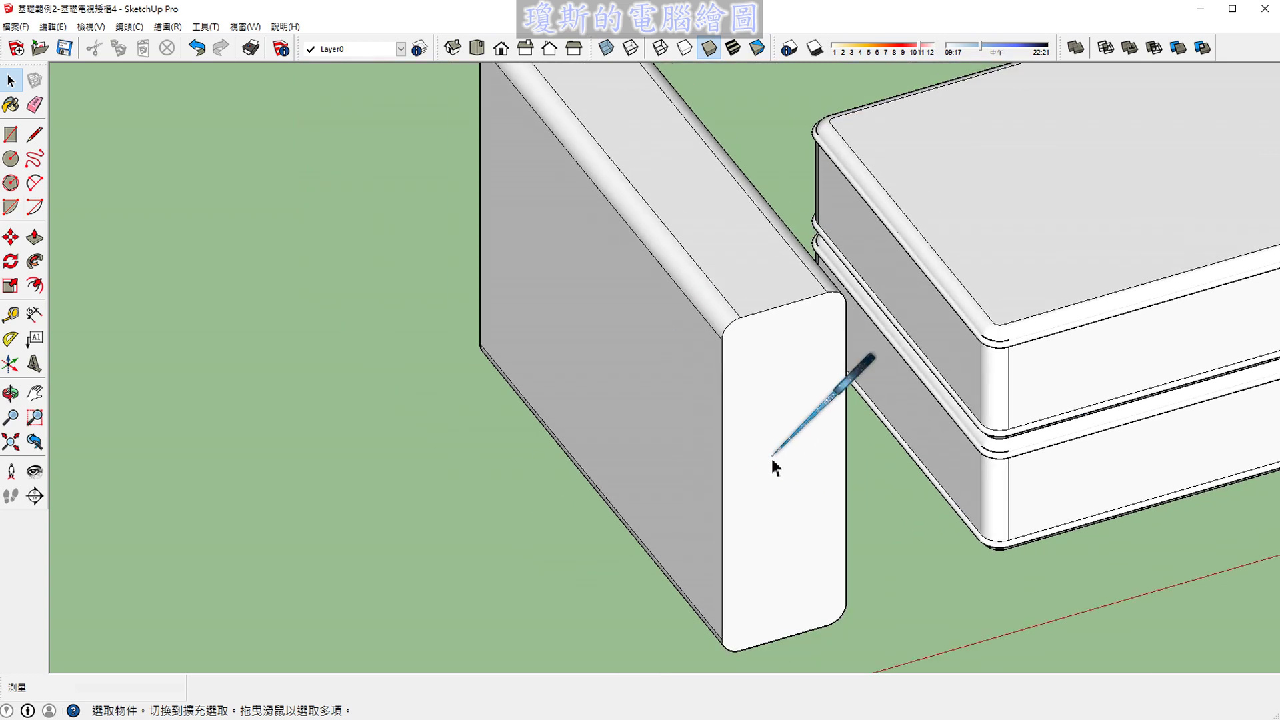
{"action": "scroll", "coordinate": [772, 462], "scroll_direction": "down", "scroll_amount": 1}
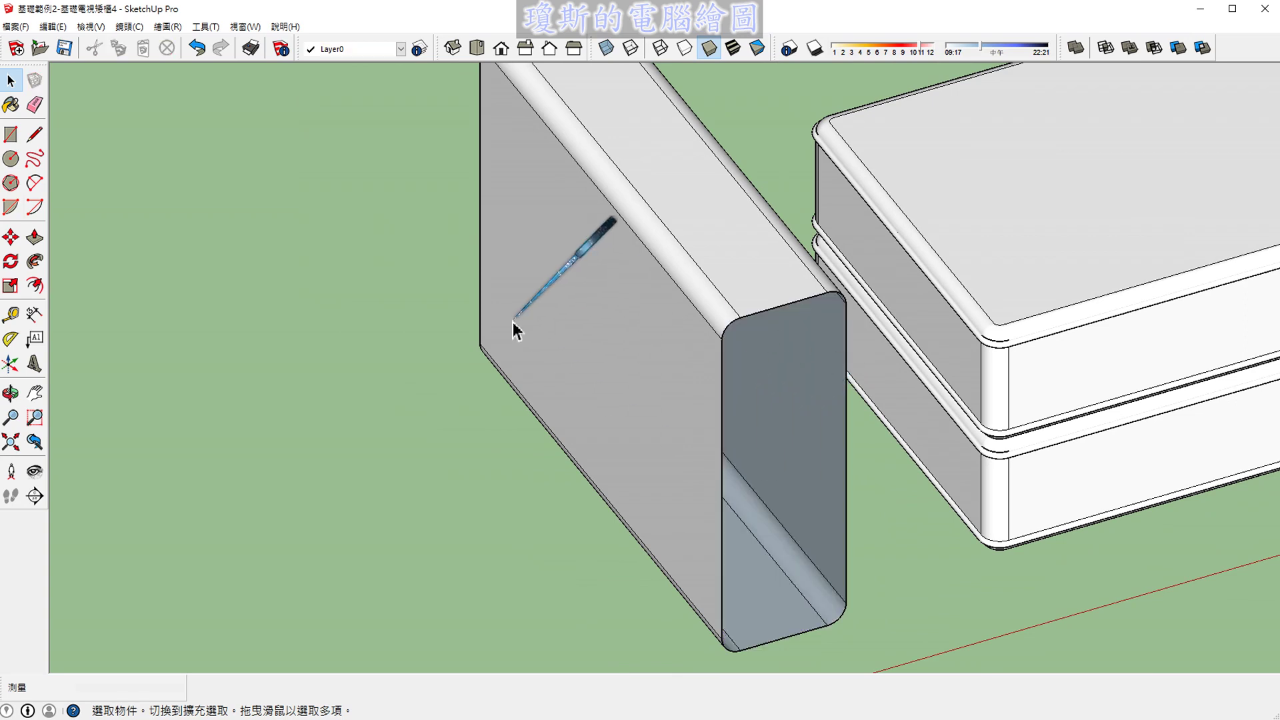
{"action": "mouse_move", "coordinate": [514, 328]}
{"action": "middle_mouse_down"}
{"action": "mouse_move", "coordinate": [804, 342]}
{"action": "mouse_move", "coordinate": [894, 394]}
{"action": "middle_mouse_up"}
{"action": "left_click", "coordinate": [328, 475]}
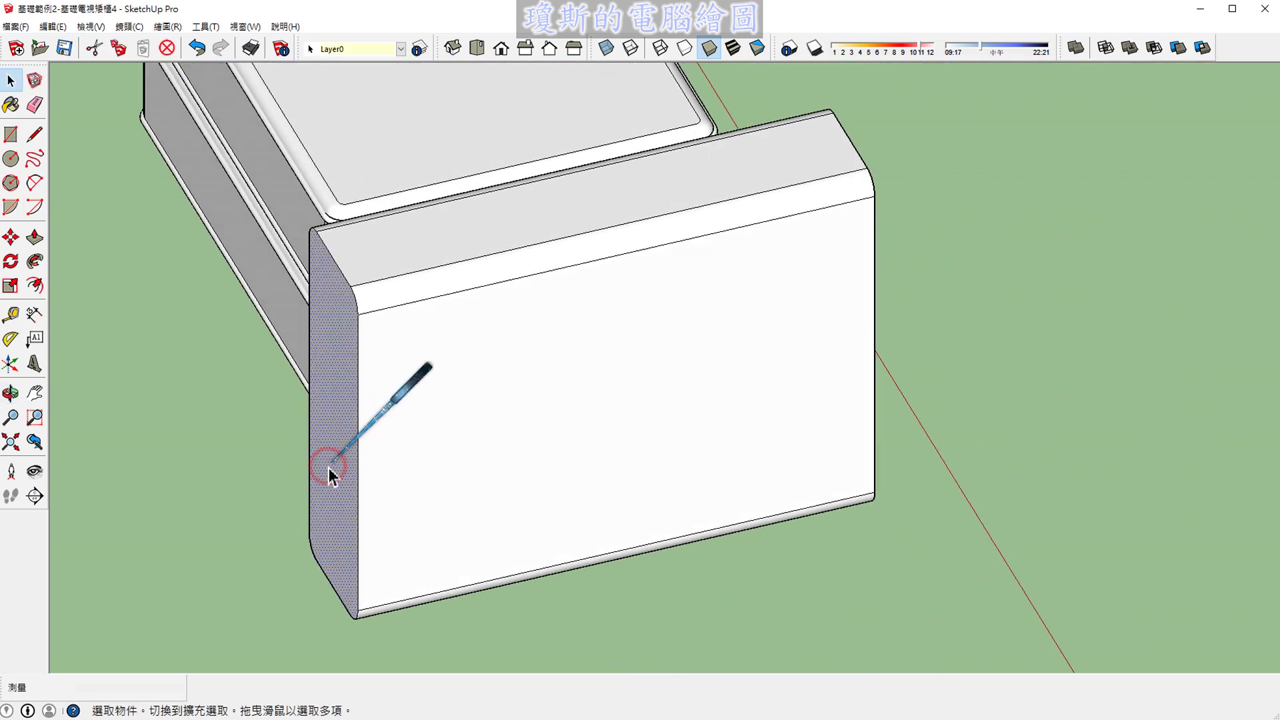
{"action": "mouse_move", "coordinate": [594, 486]}
{"action": "middle_mouse_down"}
{"action": "mouse_move", "coordinate": [680, 480]}
{"action": "mouse_move", "coordinate": [391, 500]}
{"action": "mouse_move", "coordinate": [630, 461]}
{"action": "mouse_move", "coordinate": [743, 466]}
{"action": "mouse_move", "coordinate": [690, 466]}
{"action": "middle_mouse_up"}
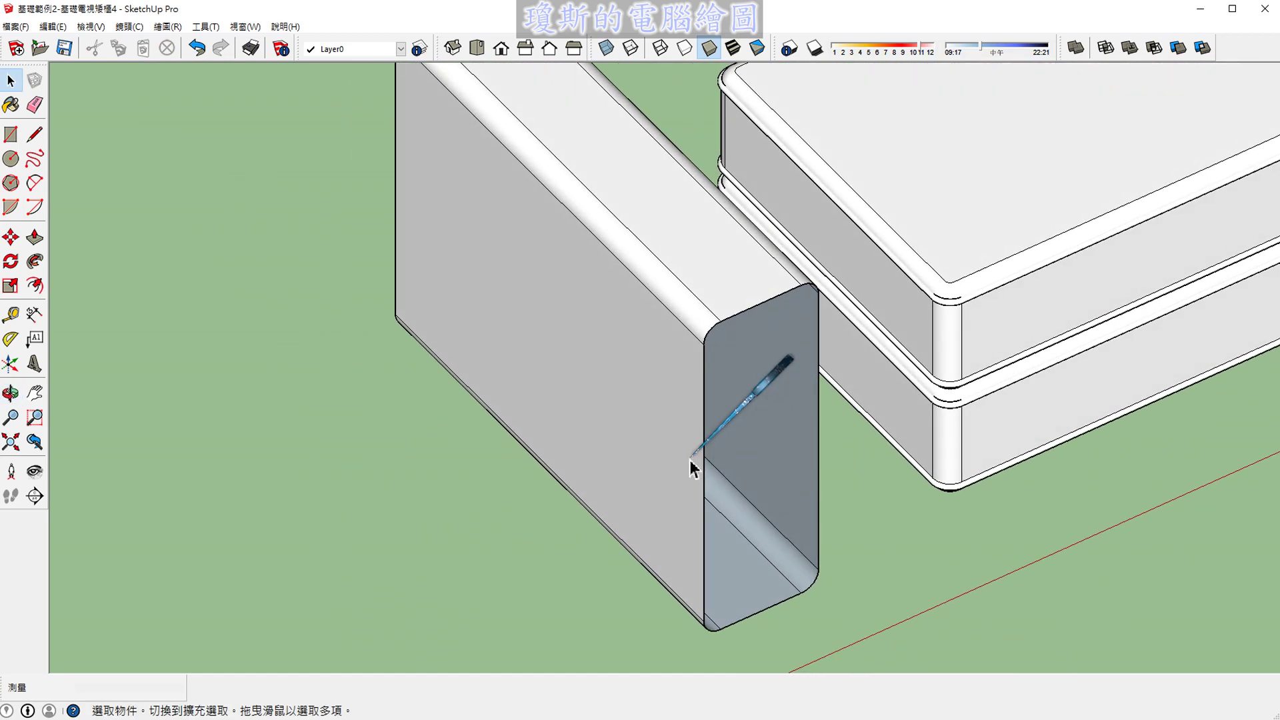
{"action": "mouse_move", "coordinate": [699, 477]}
{"action": "left_mouse_down"}
{"action": "mouse_move", "coordinate": [691, 423]}
{"action": "mouse_move", "coordinate": [720, 317]}
{"action": "mouse_move", "coordinate": [805, 295]}
{"action": "mouse_move", "coordinate": [821, 484]}
{"action": "mouse_move", "coordinate": [776, 607]}
{"action": "mouse_move", "coordinate": [705, 481]}
{"action": "left_mouse_up"}
{"action": "mouse_move", "coordinate": [898, 517]}
{"action": "left_mouse_down"}
{"action": "mouse_move", "coordinate": [905, 608]}
{"action": "mouse_move", "coordinate": [909, 563]}
{"action": "mouse_move", "coordinate": [954, 608]}
{"action": "mouse_move", "coordinate": [989, 564]}
{"action": "mouse_move", "coordinate": [985, 592]}
{"action": "left_mouse_up"}
{"action": "mouse_move", "coordinate": [999, 507]}
{"action": "left_mouse_down"}
{"action": "mouse_move", "coordinate": [1036, 596]}
{"action": "mouse_move", "coordinate": [877, 645]}
{"action": "left_mouse_up"}
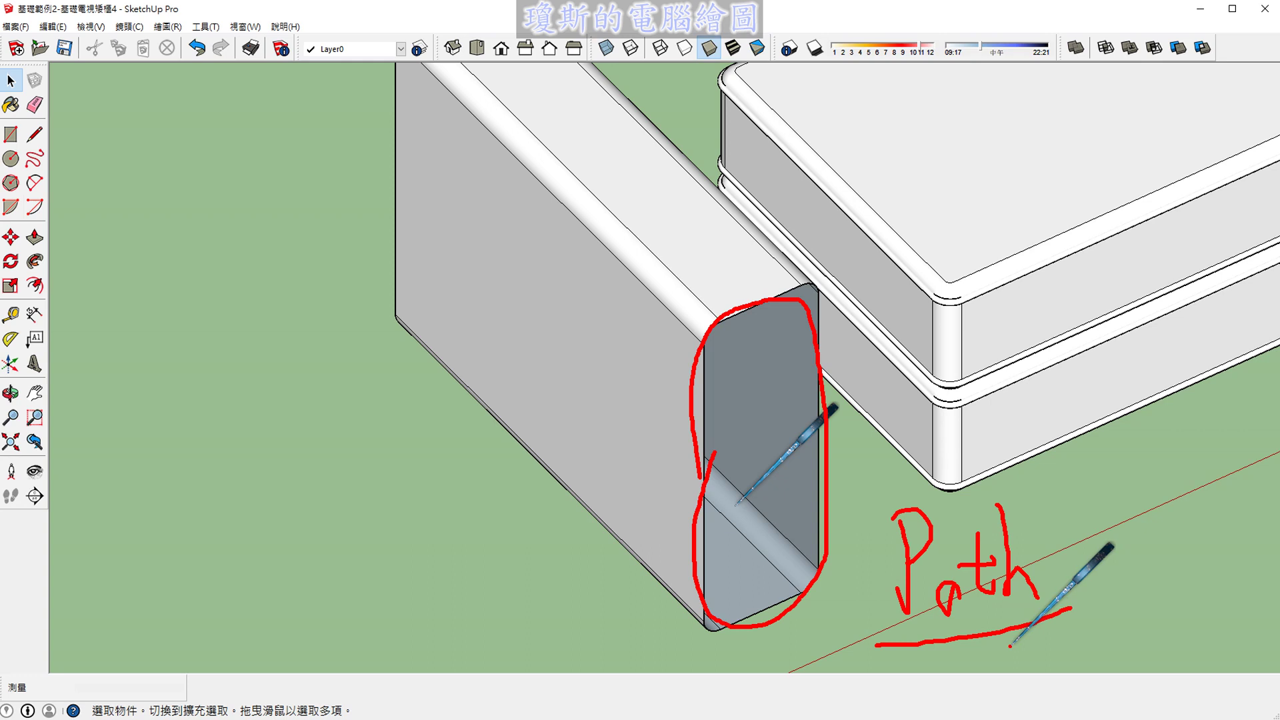
{"action": "left_click_drag", "start_coordinate": [650, 123], "coordinate": [647, 210]}
{"action": "left_click_drag", "start_coordinate": [624, 167], "coordinate": [676, 157]}
{"action": "left_click", "coordinate": [676, 214]}
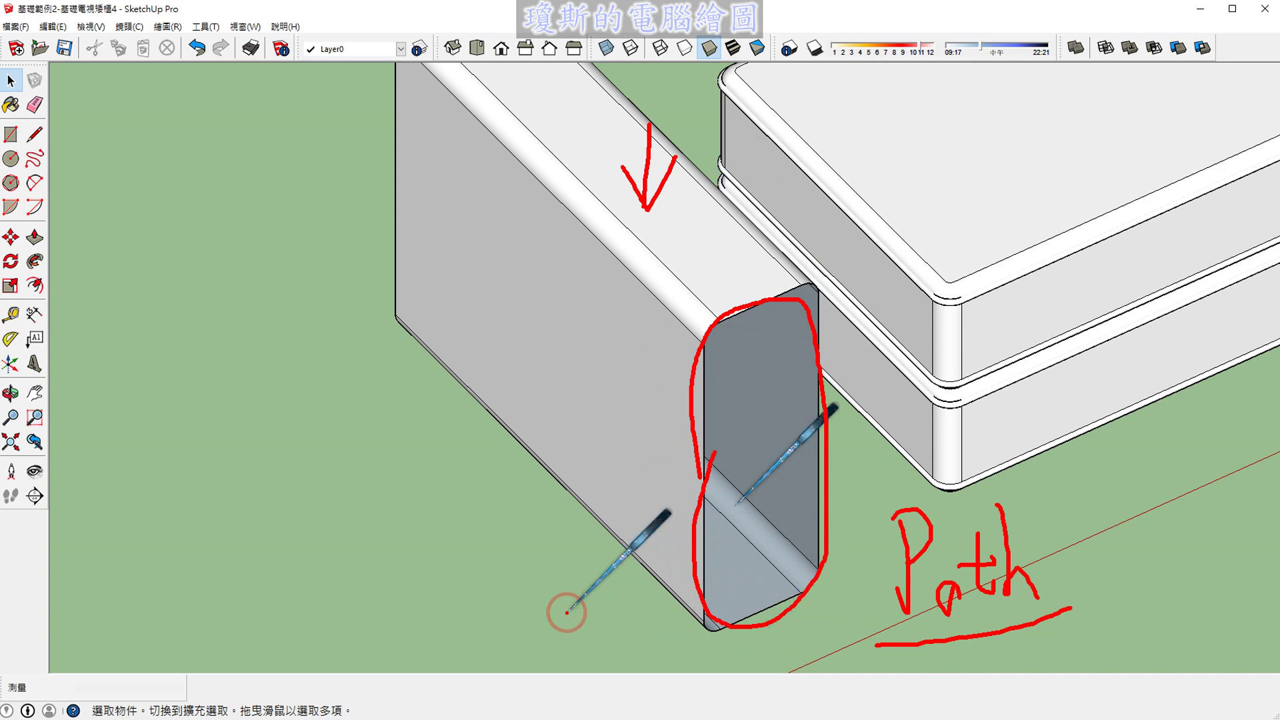
{"action": "mouse_move", "coordinate": [566, 612]}
{"action": "left_mouse_down"}
{"action": "mouse_move", "coordinate": [600, 631]}
{"action": "mouse_move", "coordinate": [632, 624]}
{"action": "left_mouse_up"}
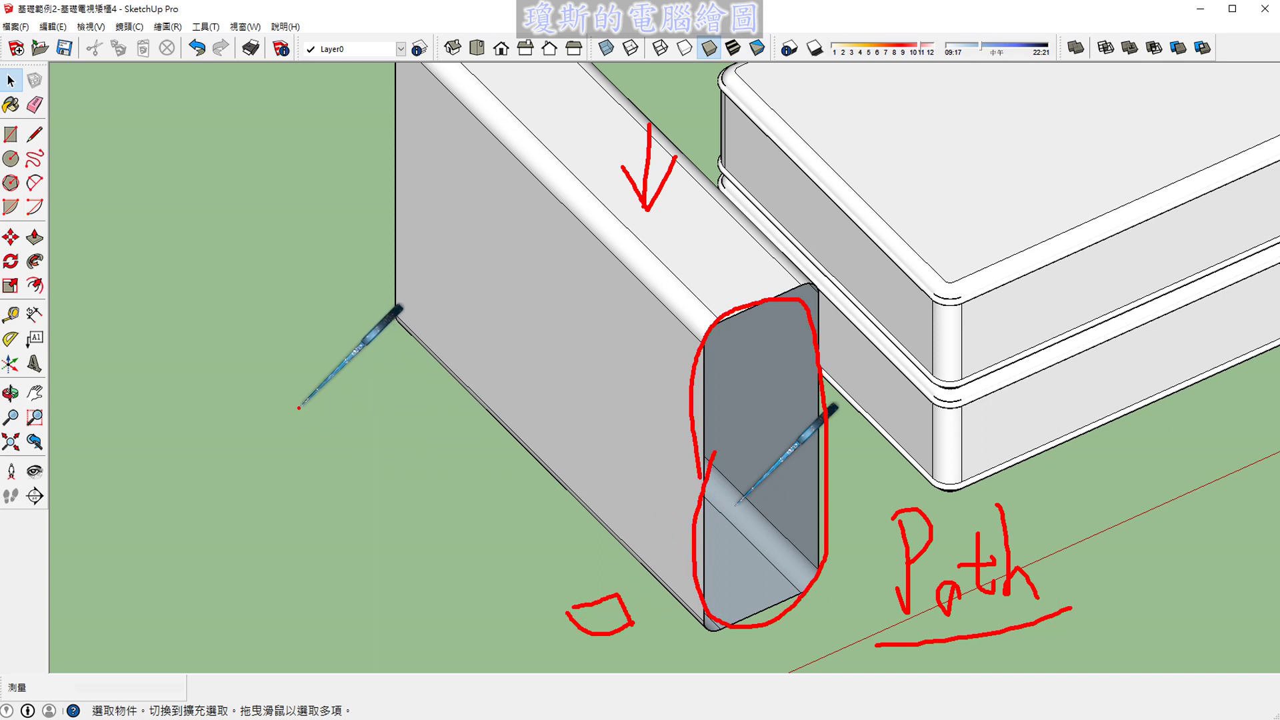
{"action": "mouse_move", "coordinate": [298, 408]}
{"action": "left_mouse_down"}
{"action": "mouse_move", "coordinate": [427, 370]}
{"action": "mouse_move", "coordinate": [490, 464]}
{"action": "left_mouse_up"}
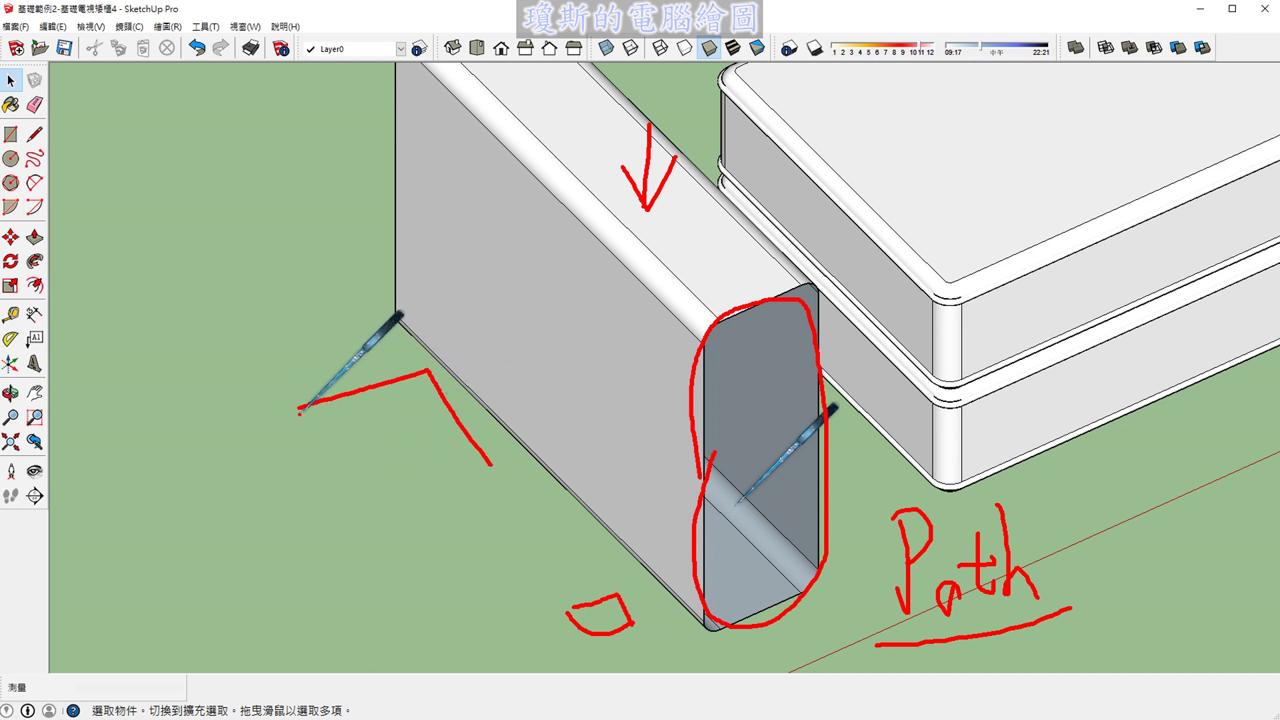
{"action": "mouse_move", "coordinate": [299, 413]}
{"action": "left_mouse_down"}
{"action": "mouse_move", "coordinate": [366, 474]}
{"action": "mouse_move", "coordinate": [491, 465]}
{"action": "left_mouse_up"}
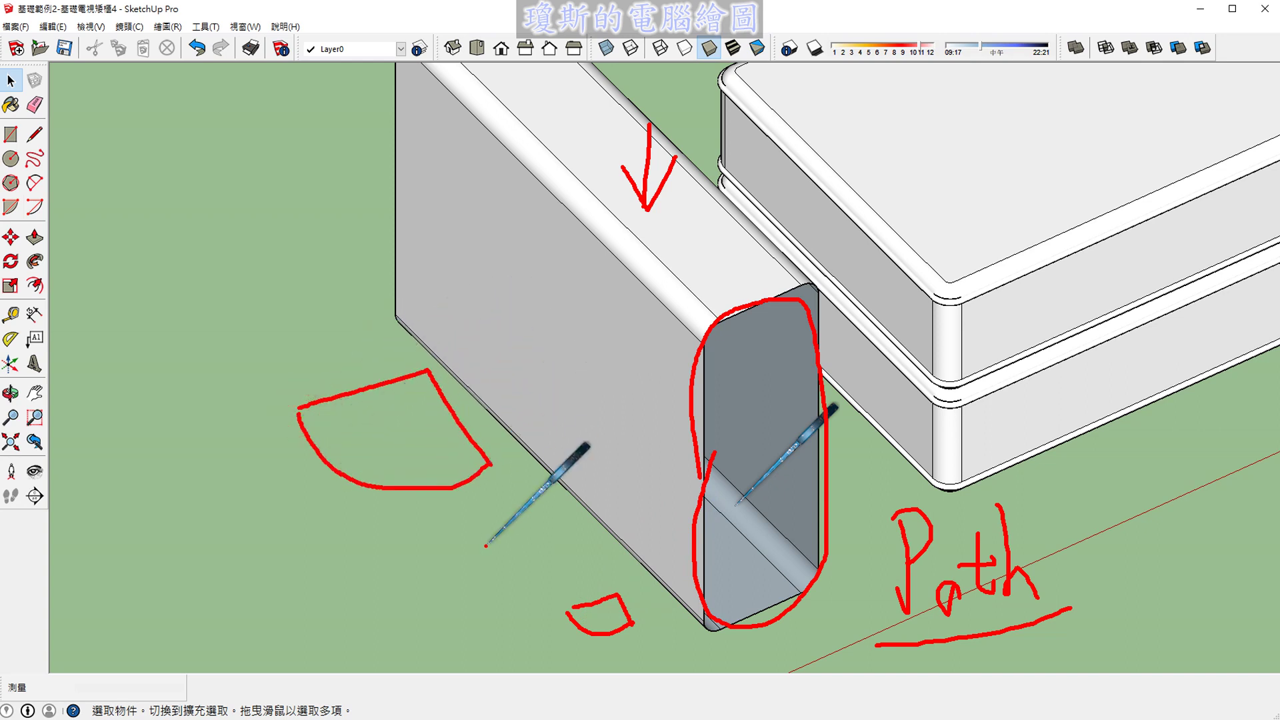
{"action": "left_click_drag", "start_coordinate": [333, 341], "coordinate": [368, 365]}
{"action": "left_click_drag", "start_coordinate": [482, 393], "coordinate": [516, 420]}
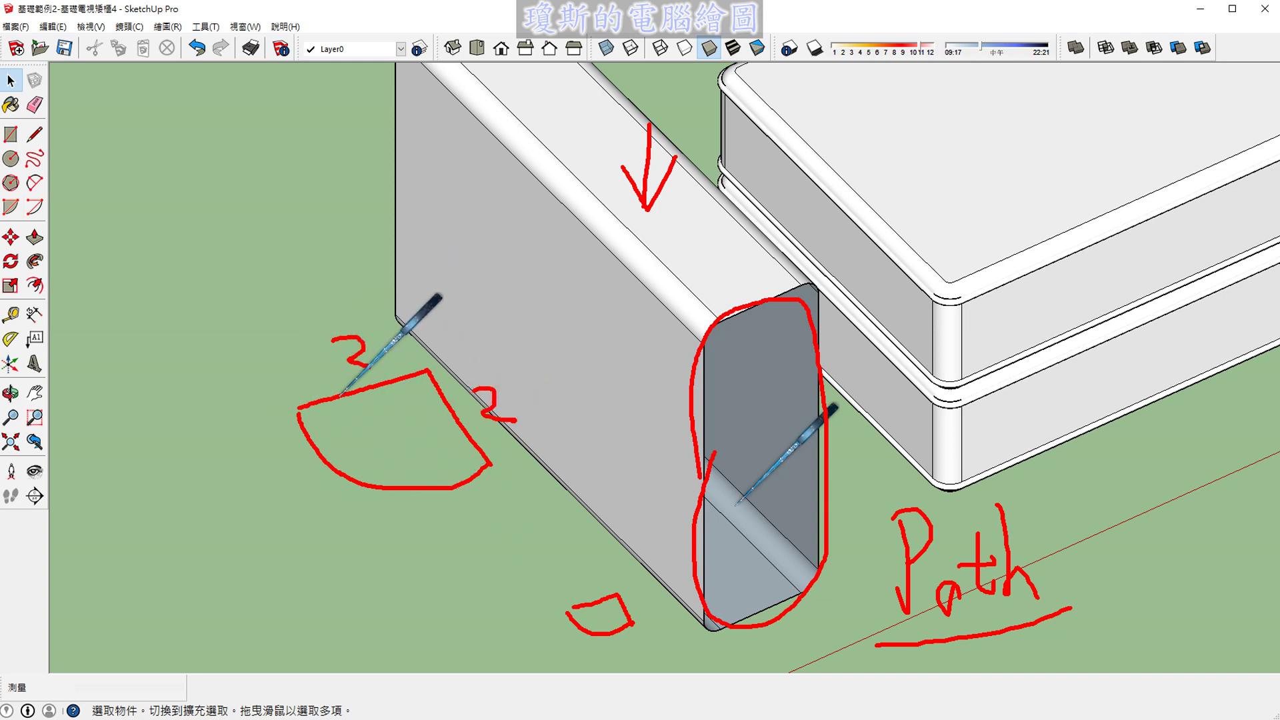
{"action": "mouse_move", "coordinate": [318, 448]}
{"action": "left_mouse_down"}
{"action": "mouse_move", "coordinate": [336, 398]}
{"action": "mouse_move", "coordinate": [347, 469]}
{"action": "left_mouse_up"}
{"action": "left_click_drag", "start_coordinate": [403, 397], "coordinate": [387, 479]}
{"action": "left_click_drag", "start_coordinate": [430, 430], "coordinate": [427, 480]}
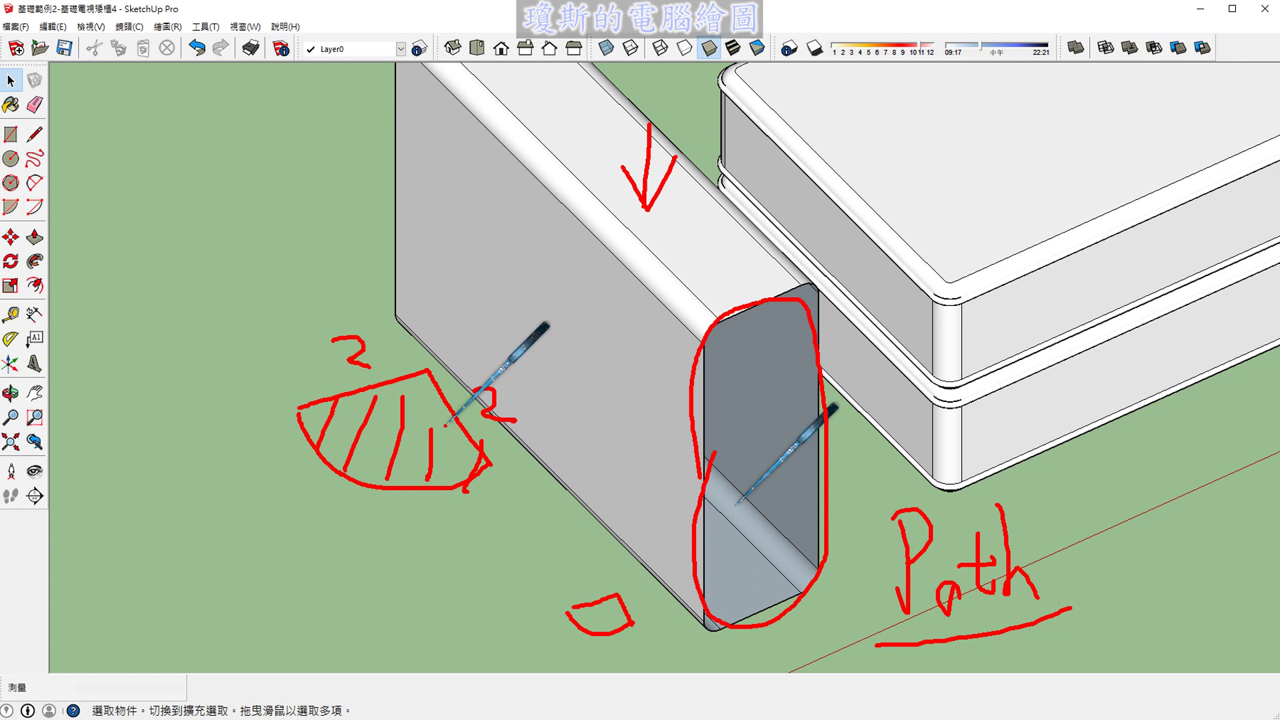
{"action": "key", "text": "e"}
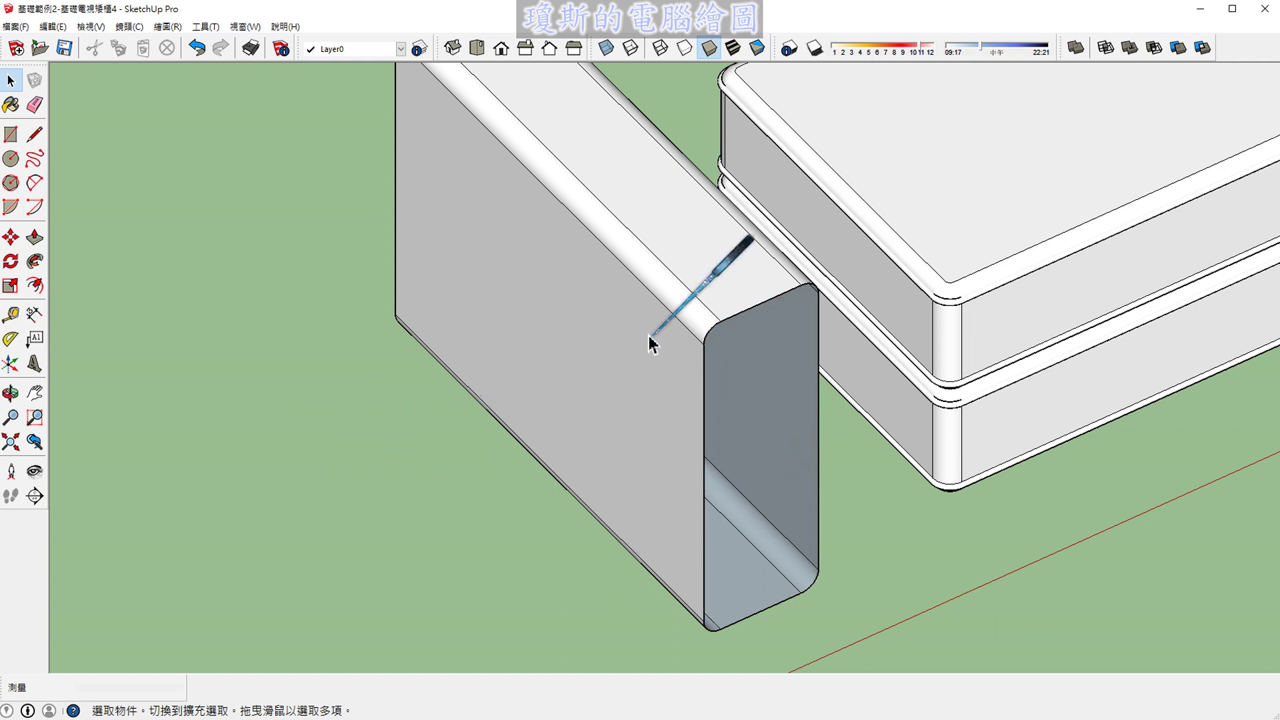
In top view, draw two perpendicular 2 cm lines beside the tall box.
{"action": "left_click", "coordinate": [478, 47]}
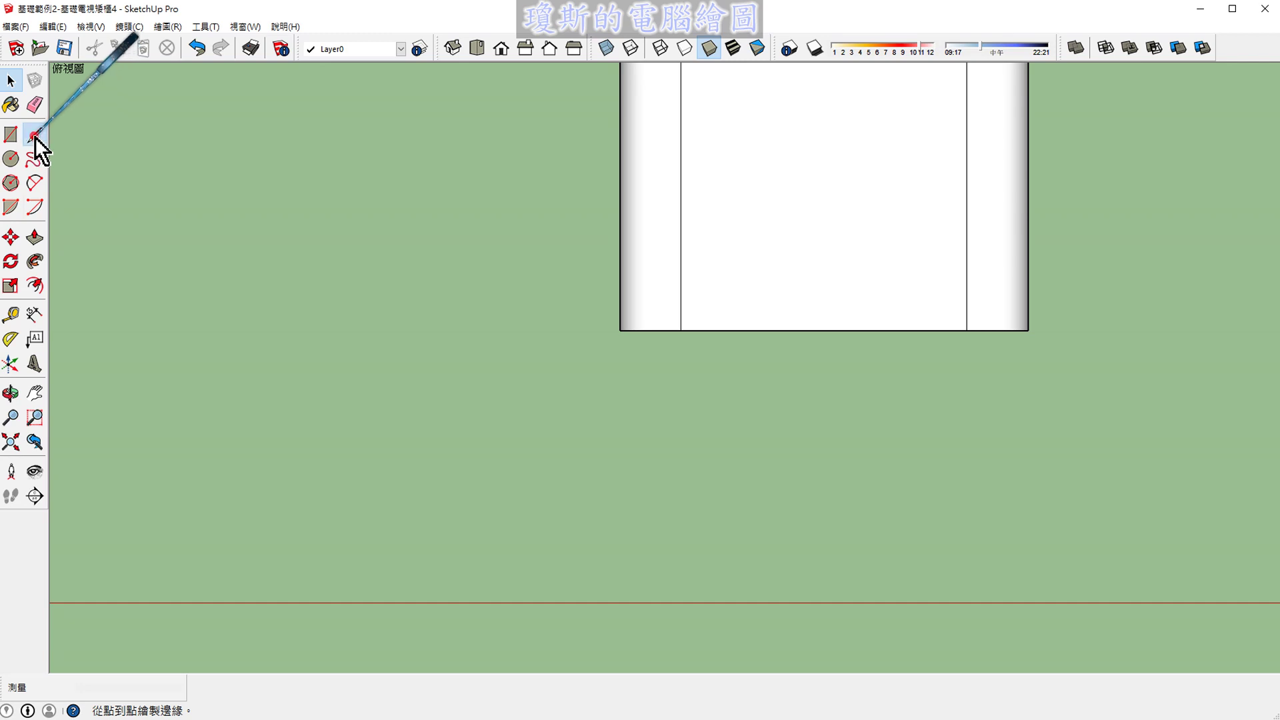
{"action": "left_click", "coordinate": [34, 136]}
{"action": "scroll", "coordinate": [526, 355], "scroll_direction": "up", "scroll_amount": 2}
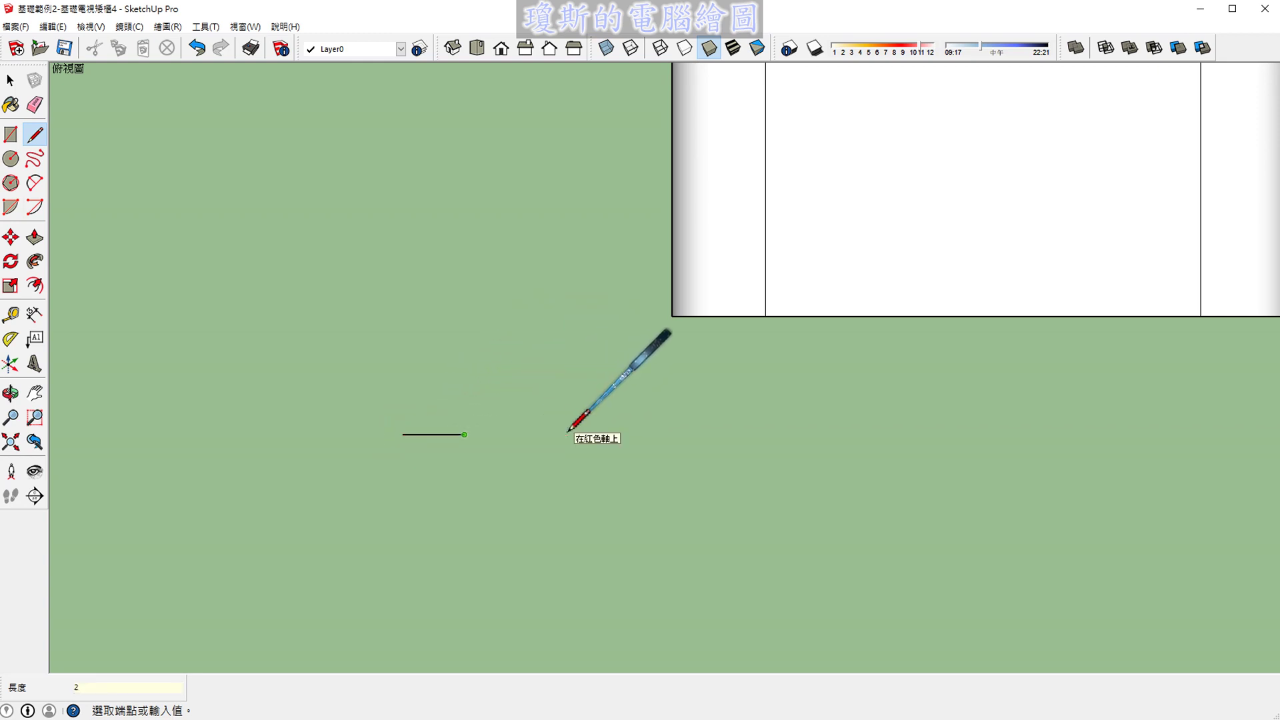
{"action": "scroll", "coordinate": [466, 514], "scroll_direction": "up", "scroll_amount": 2}
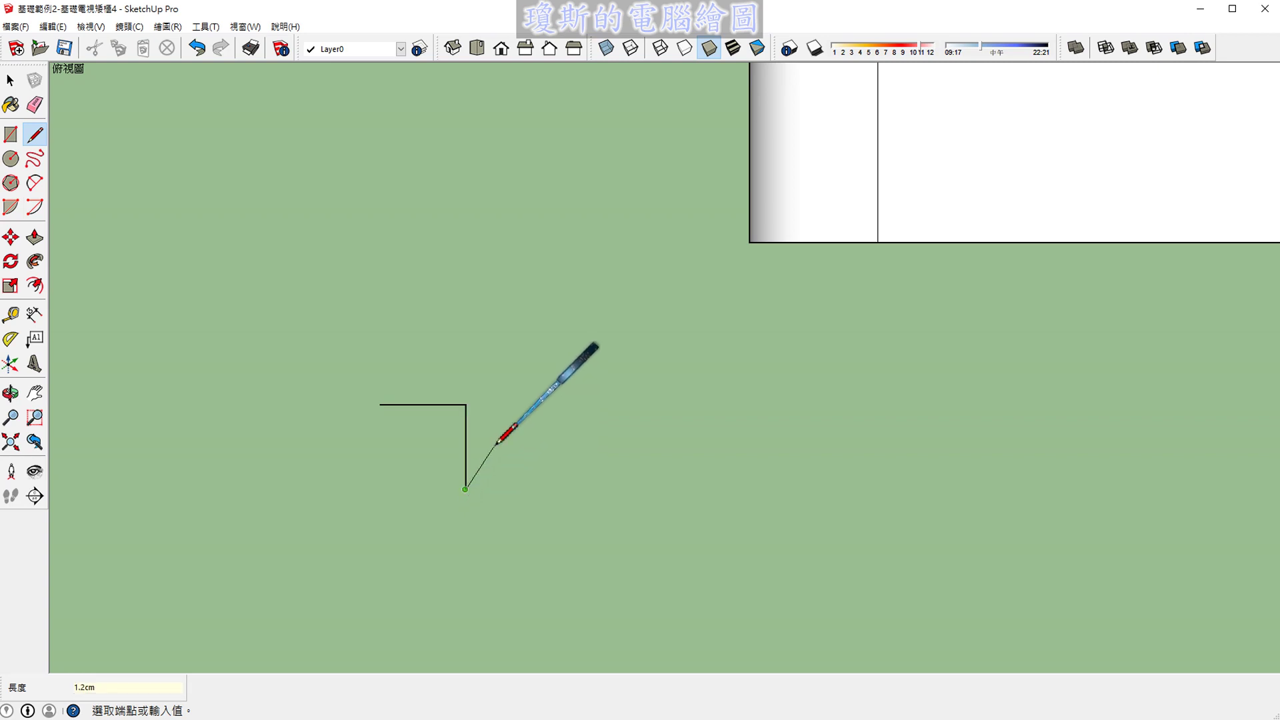
{"action": "key", "text": "space"}
{"action": "scroll", "coordinate": [420, 460], "scroll_direction": "up", "scroll_amount": 2}
{"action": "scroll", "coordinate": [436, 456], "scroll_direction": "up", "scroll_amount": 1}
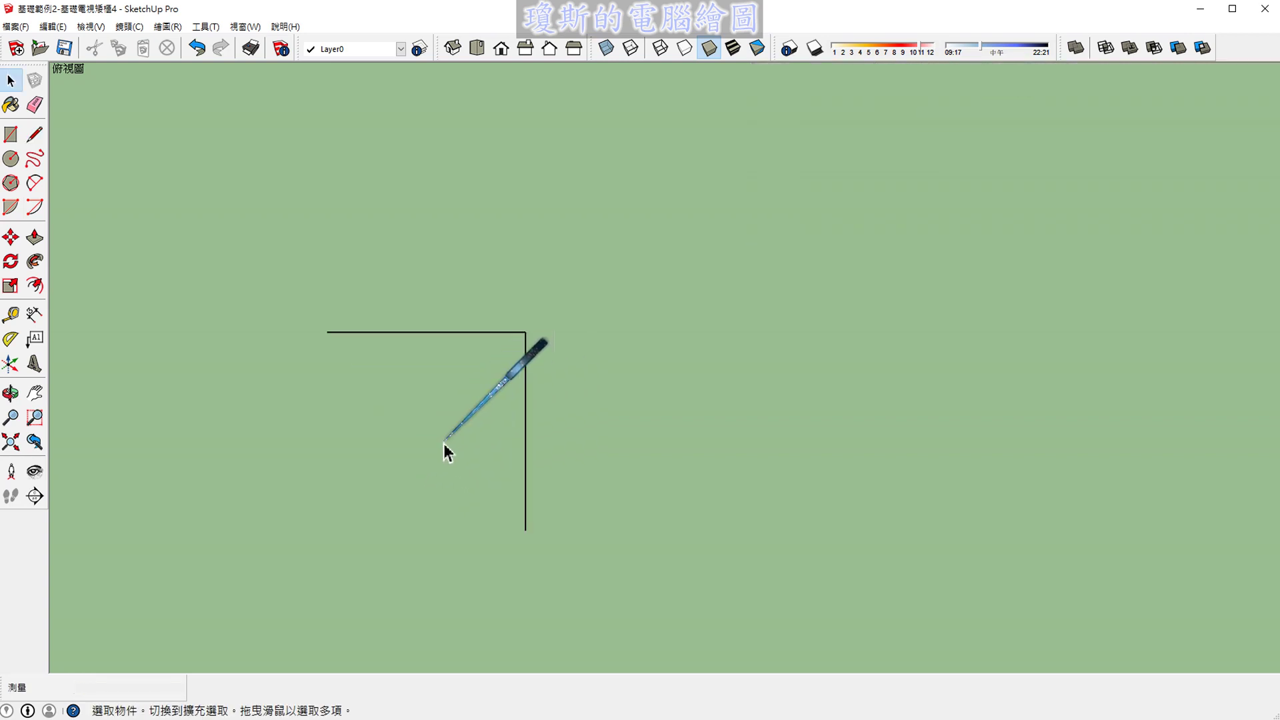
Draw a 90° pie from the lines' corner, making a filled 2 cm quarter-circle face.
{"action": "left_click", "coordinate": [35, 204]}
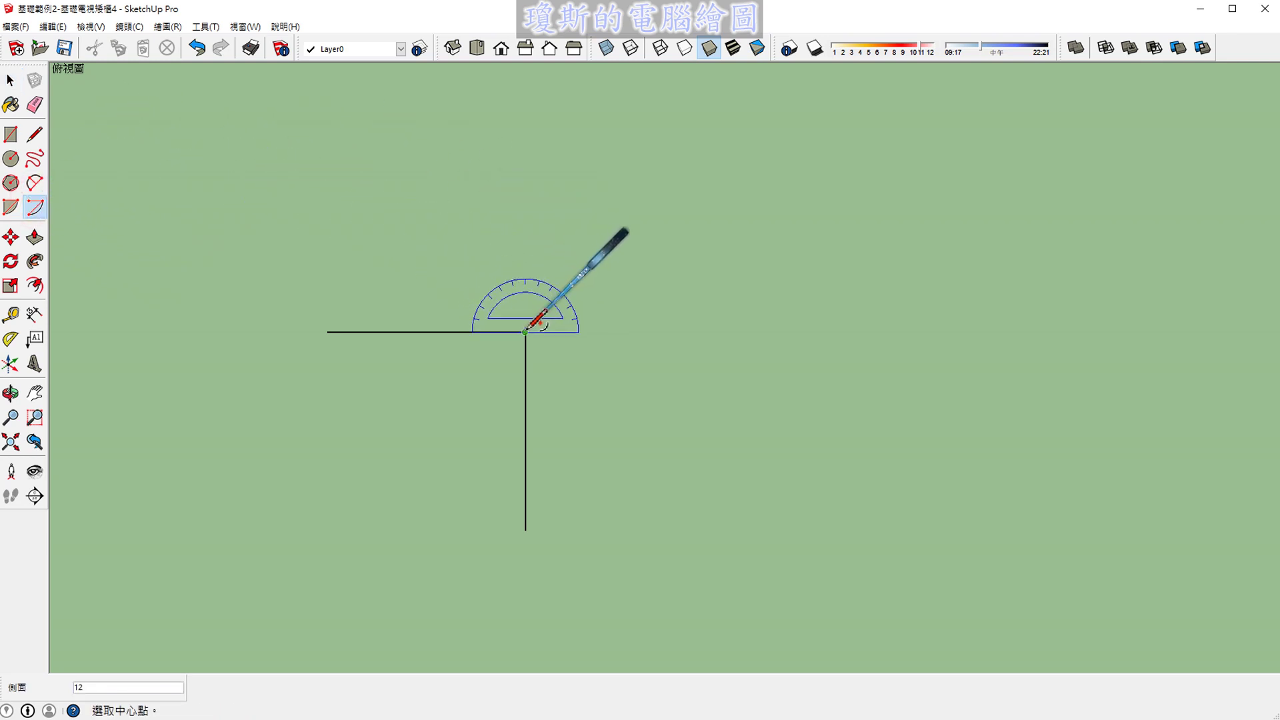
{"action": "left_click", "coordinate": [524, 331]}
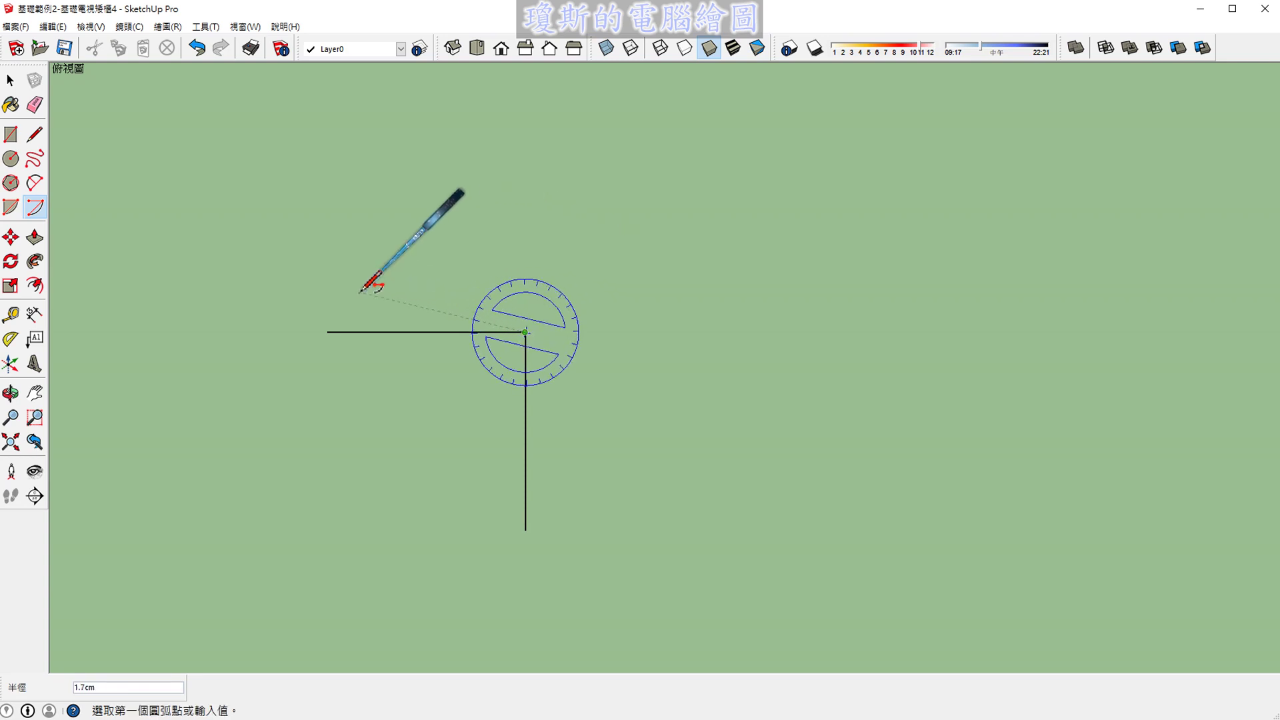
{"action": "left_click", "coordinate": [328, 331]}
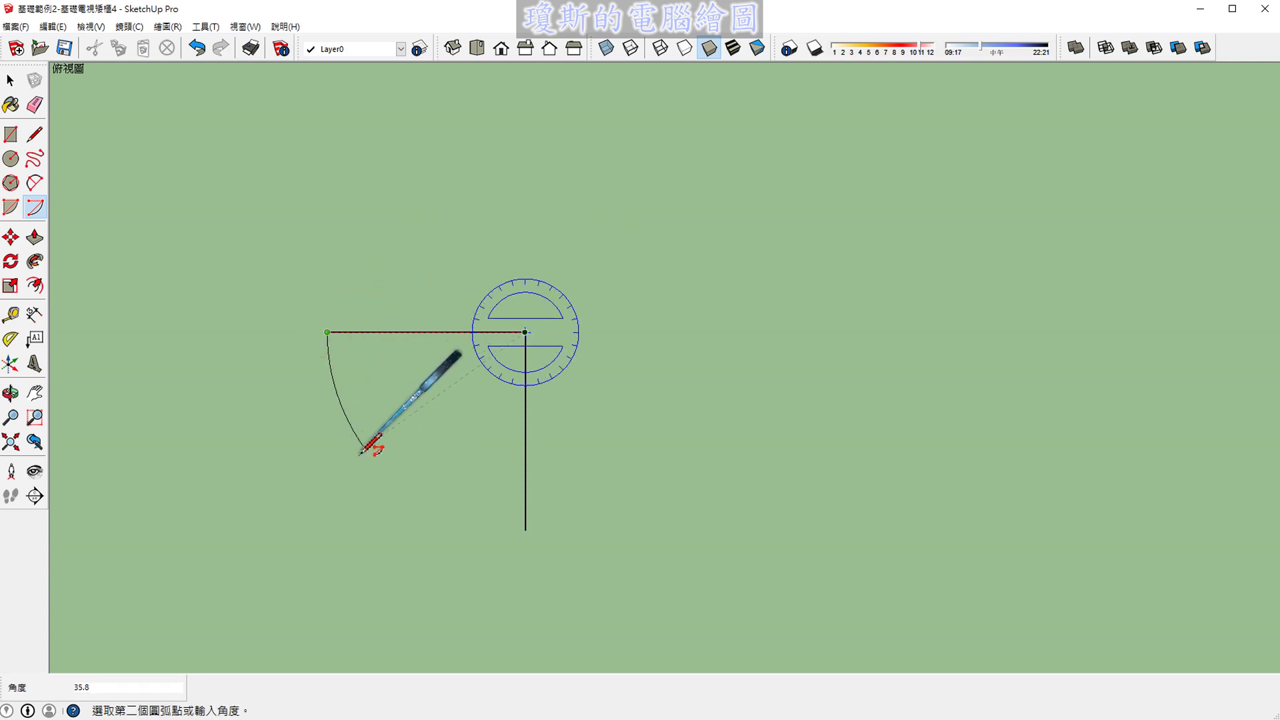
{"action": "left_click", "coordinate": [525, 529]}
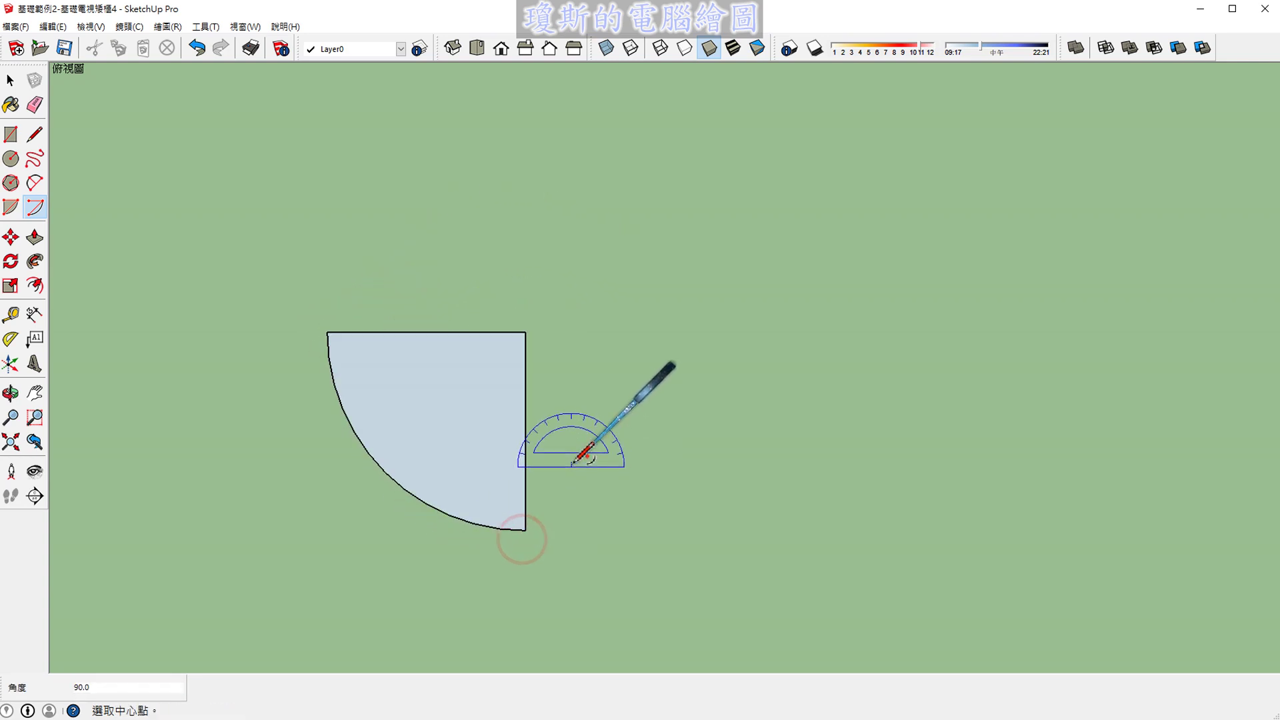
{"action": "key", "text": "space"}
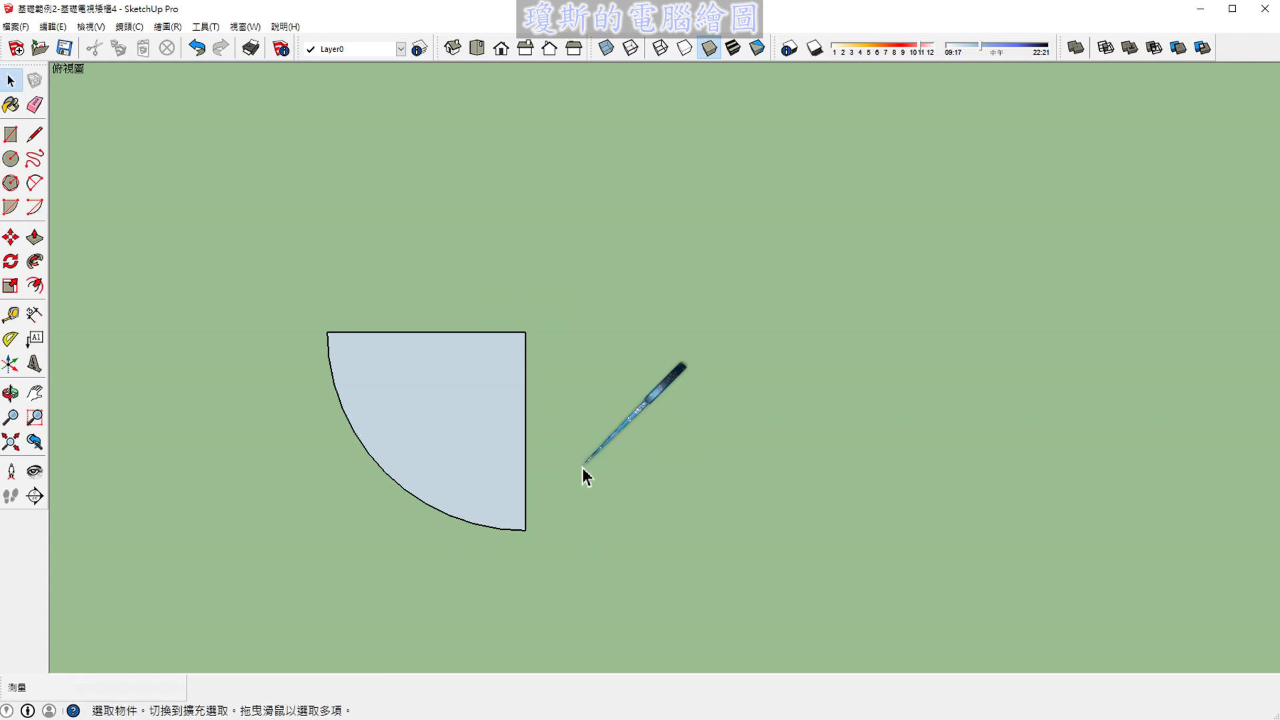
{"action": "scroll", "coordinate": [590, 472], "scroll_direction": "down", "scroll_amount": 2}
{"action": "scroll", "coordinate": [599, 471], "scroll_direction": "down", "scroll_amount": 2}
{"action": "scroll", "coordinate": [614, 367], "scroll_direction": "down", "scroll_amount": 1}
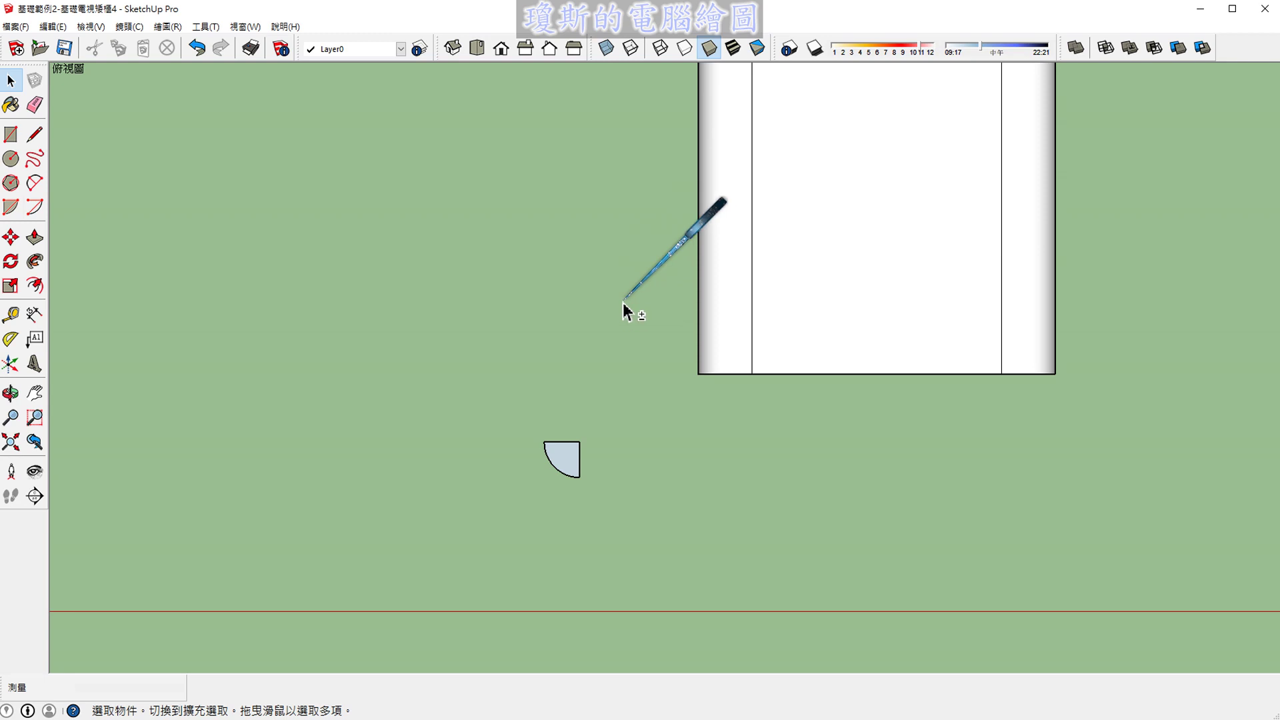
{"action": "middle_click_drag", "start_coordinate": [628, 310], "coordinate": [610, 437], "text": "shift"}
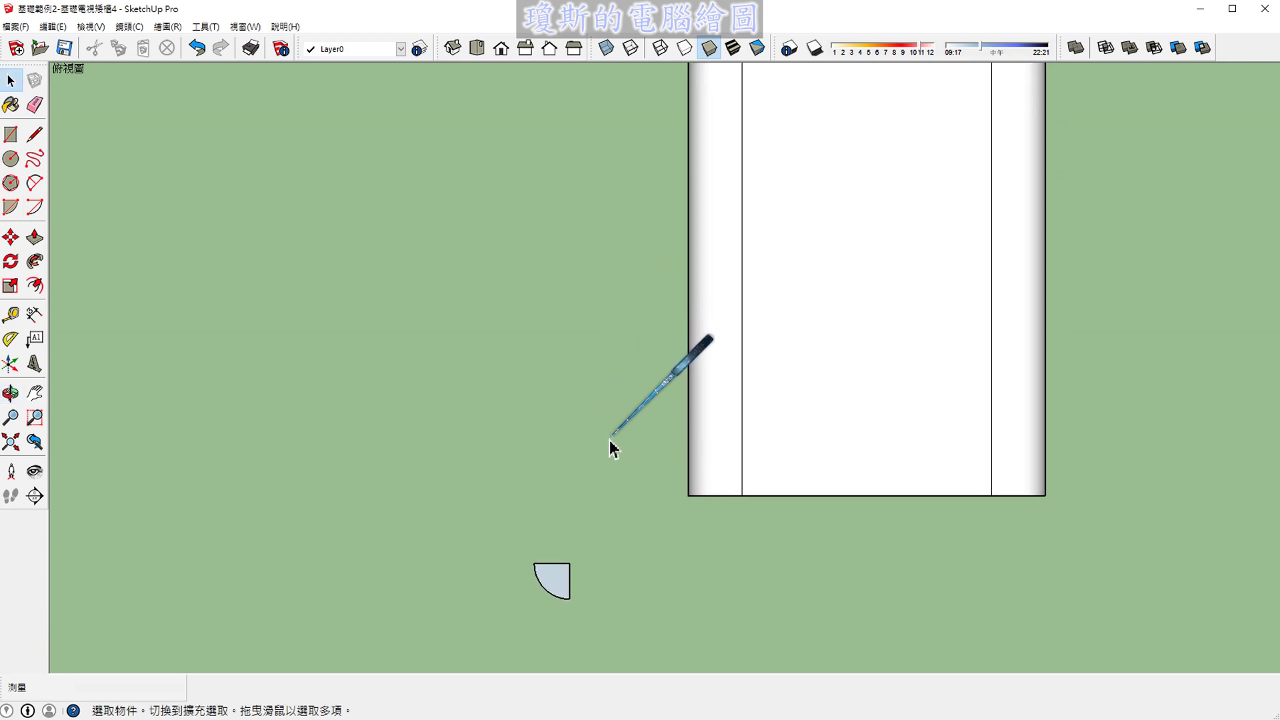